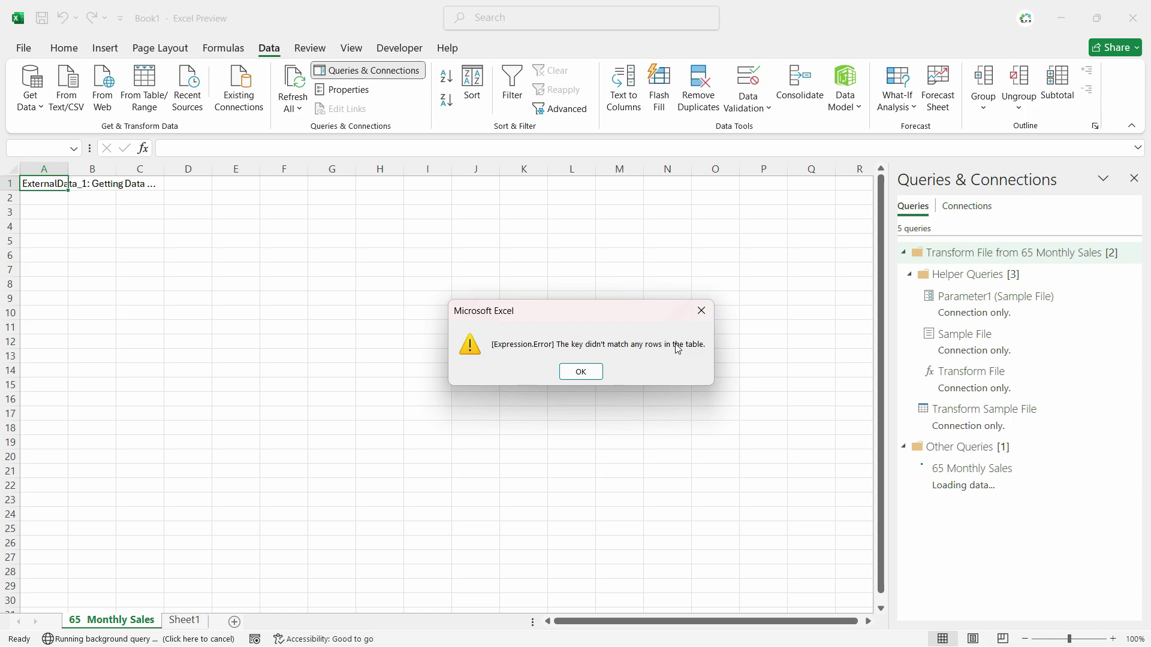
# Step: Dismiss the query error message and create a new blank workbook
pyautogui.click(701, 311)
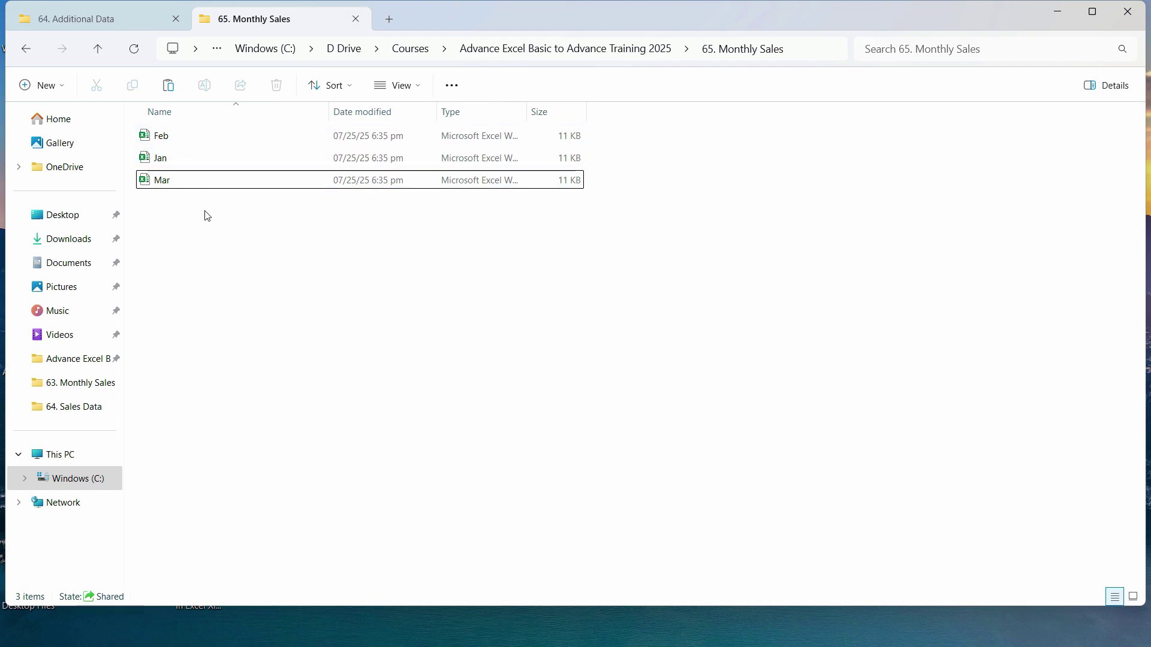
pyautogui.hotkey('alt', 'Tab')
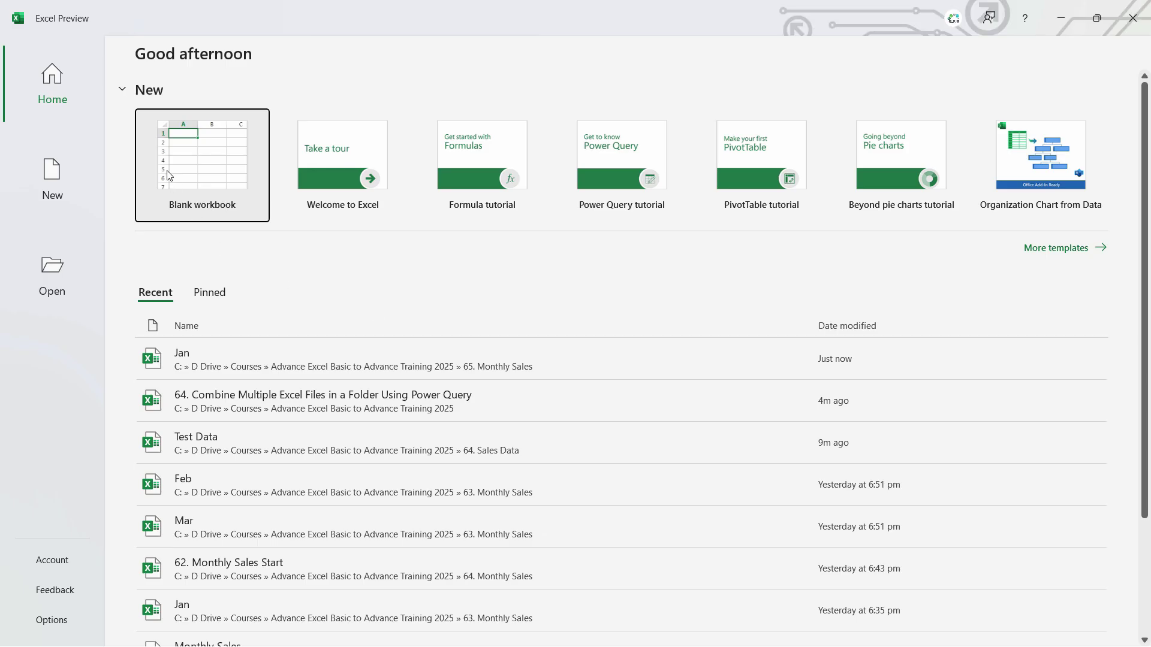
pyautogui.click(200, 173)
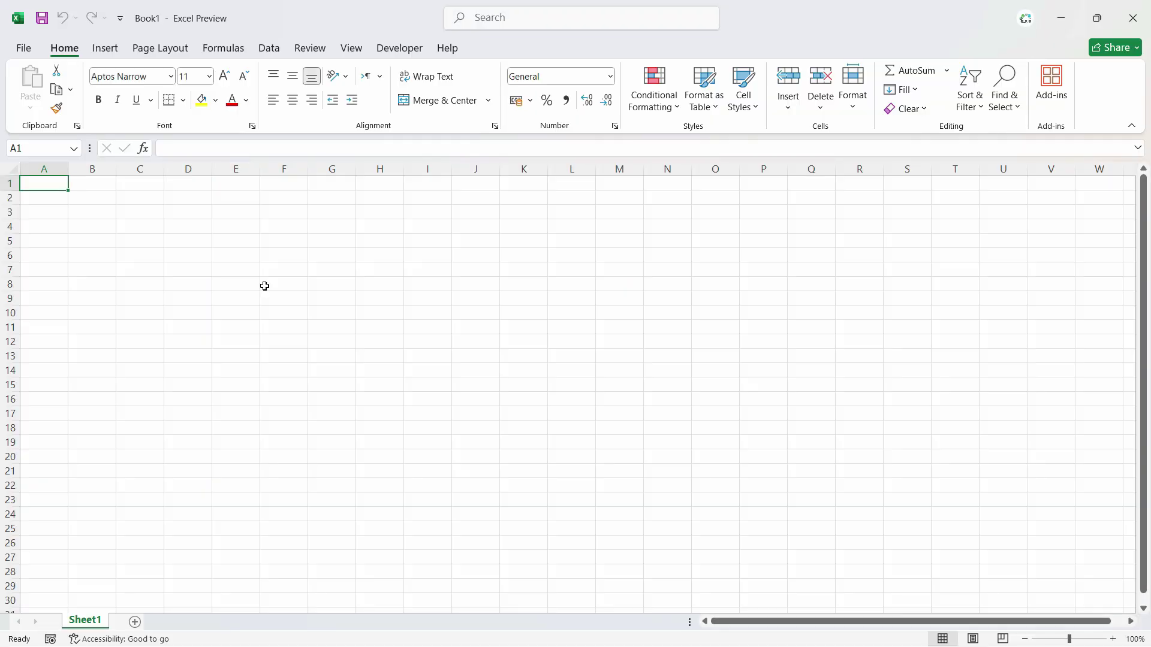
# Step: Start importing data from a folder, choosing 65. Monthly Sales as the source
pyautogui.click(270, 49)
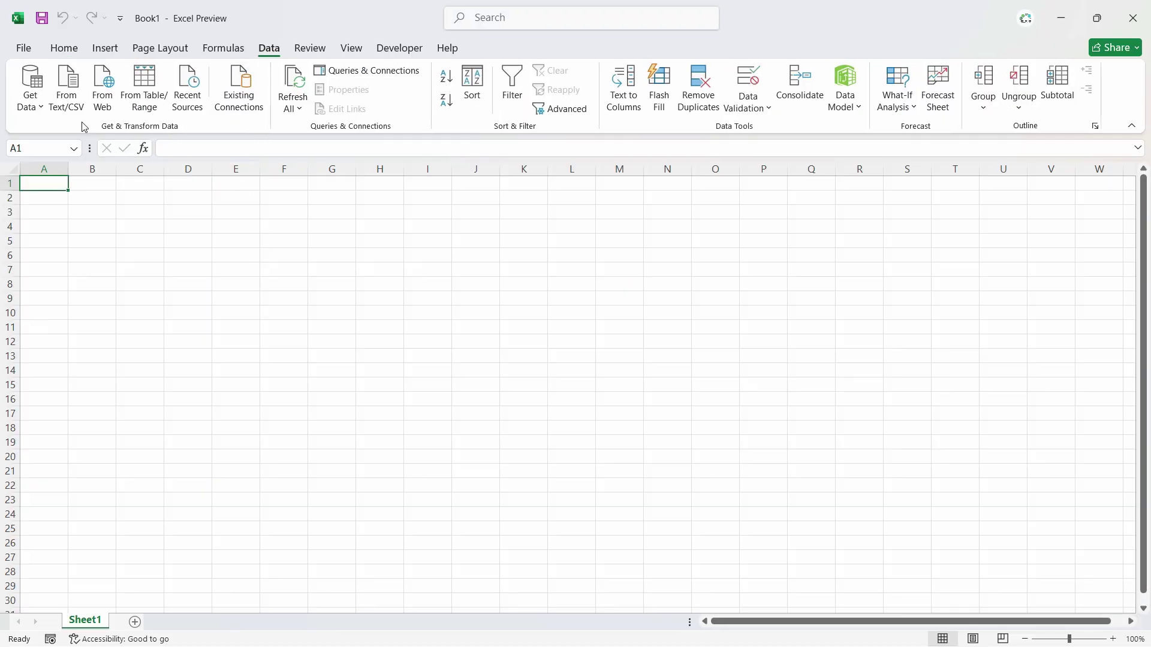
pyautogui.click(43, 106)
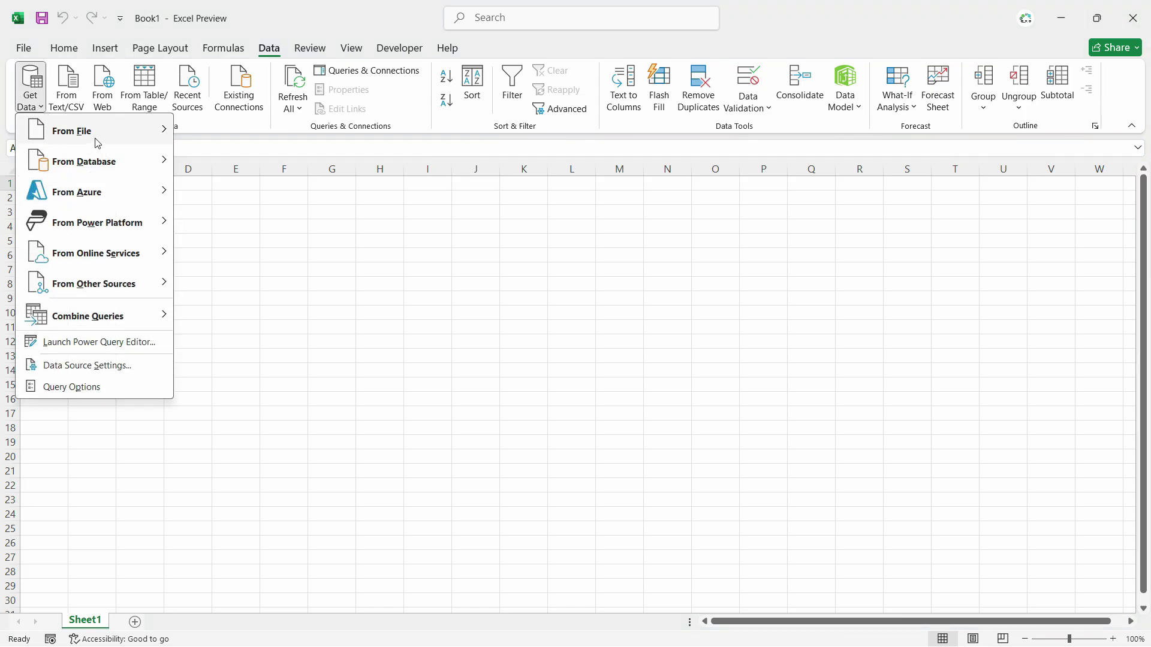
pyautogui.moveTo(132, 141)
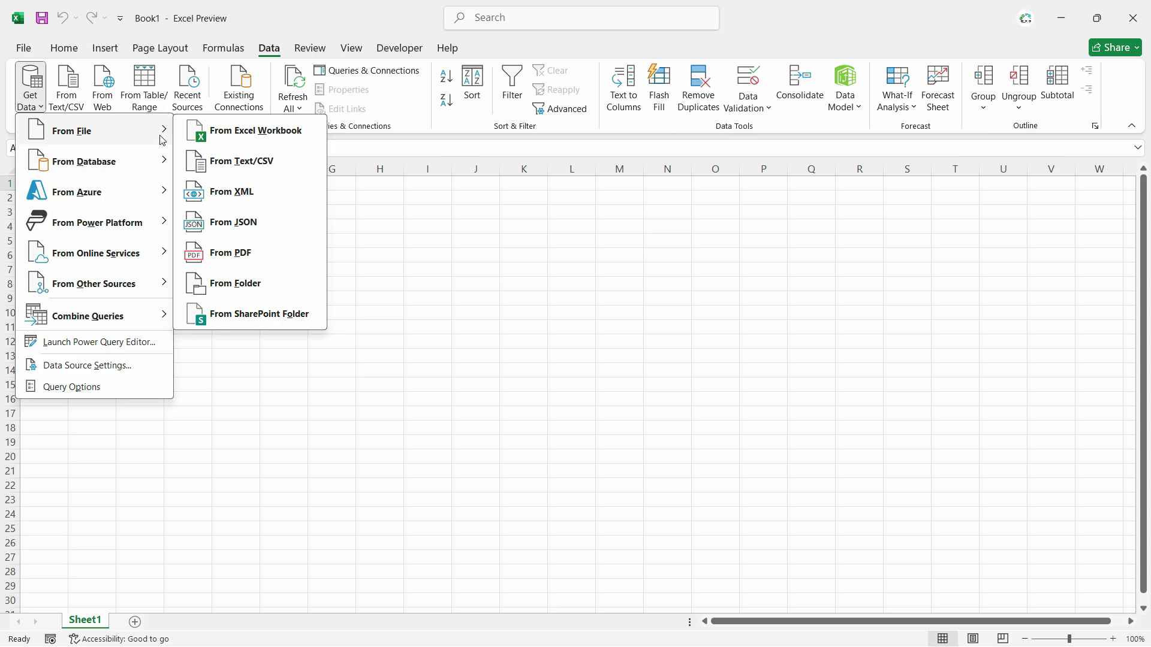
pyautogui.click(218, 288)
pyautogui.click(189, 186)
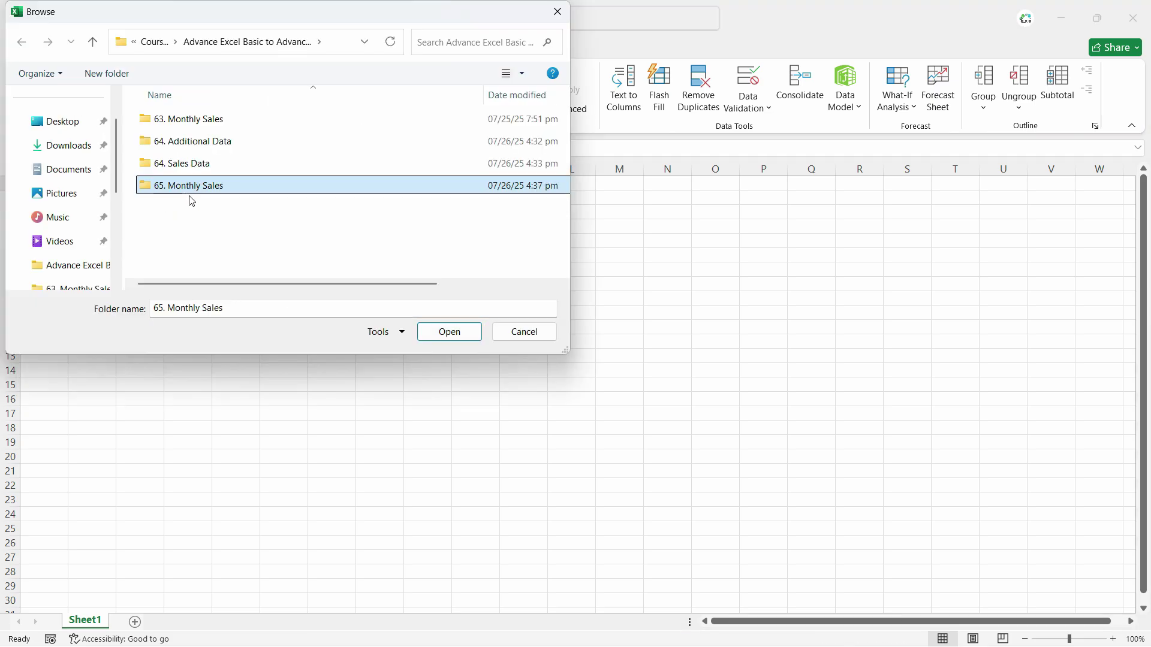
pyautogui.click(449, 331)
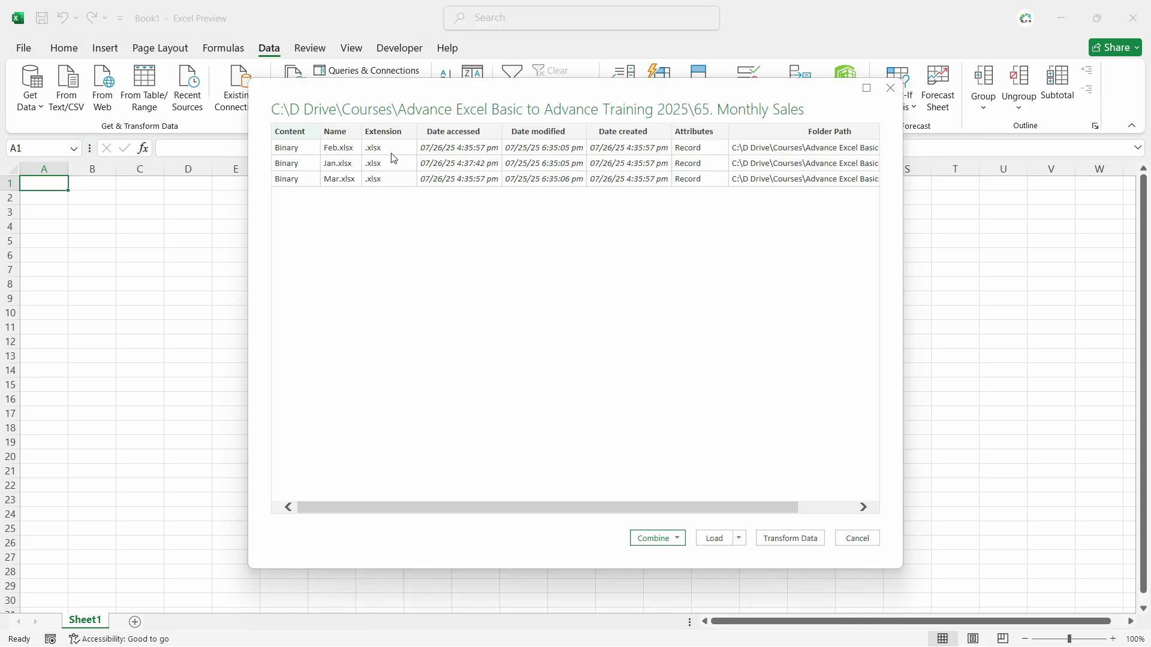
# Step: Try to combine and load the folder's files, using the Feb sheet of the first file as the sample object
pyautogui.click(677, 539)
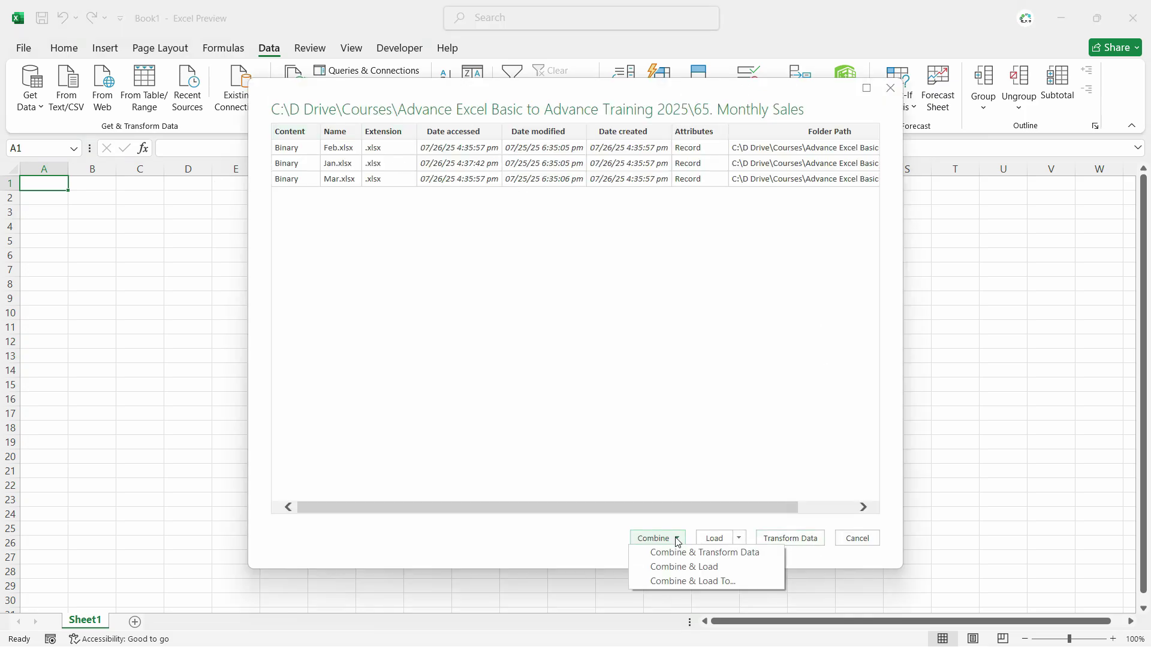
pyautogui.click(686, 569)
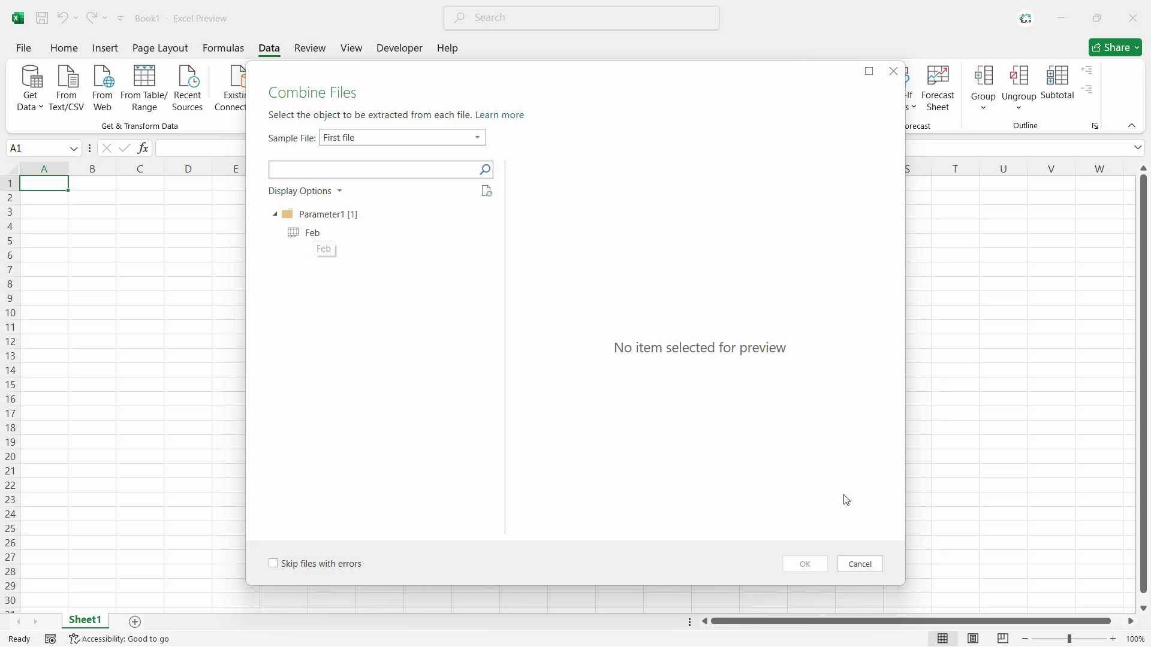
pyautogui.click(291, 234)
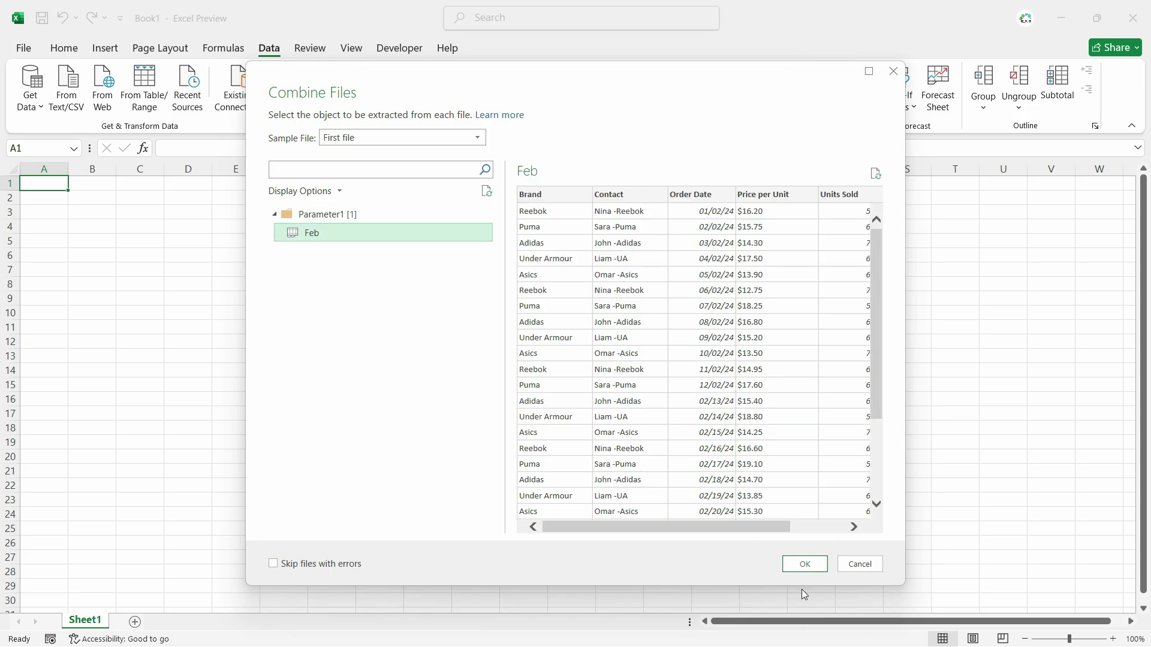
pyautogui.click(797, 564)
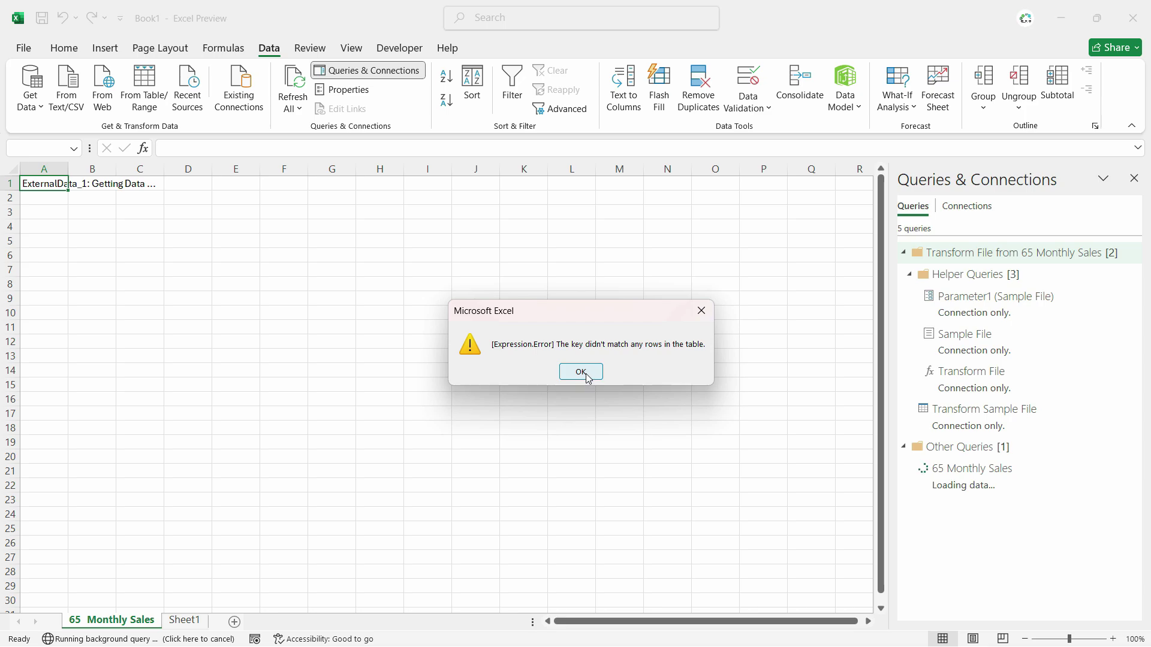
# Step: Dismiss the error message and close the workbook without saving it
pyautogui.click(581, 371)
pyautogui.click(1132, 18)
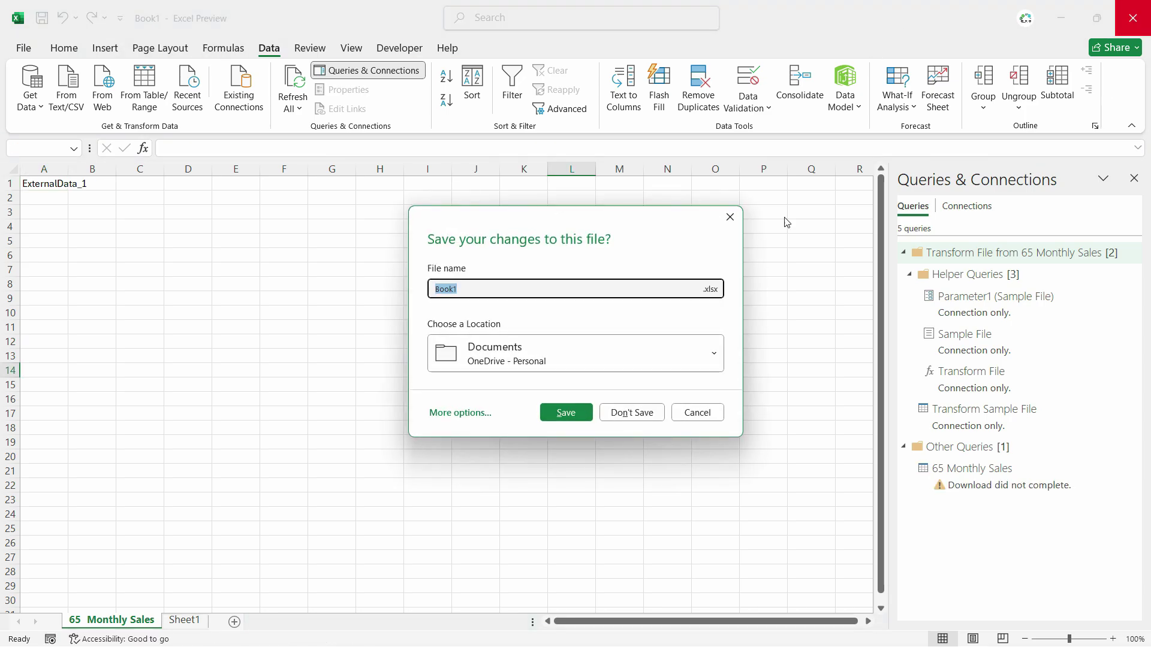
pyautogui.click(632, 412)
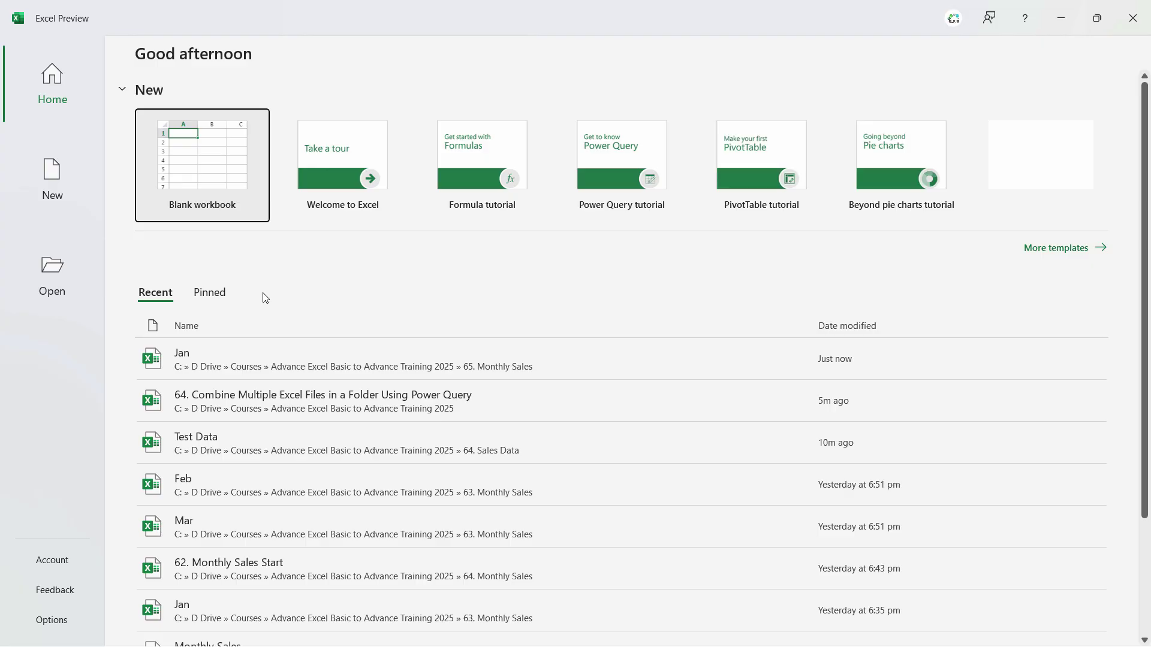
# Step: Create a blank workbook and import the 65. Monthly Sales folder into the Power Query Editor for transformation
pyautogui.click(209, 180)
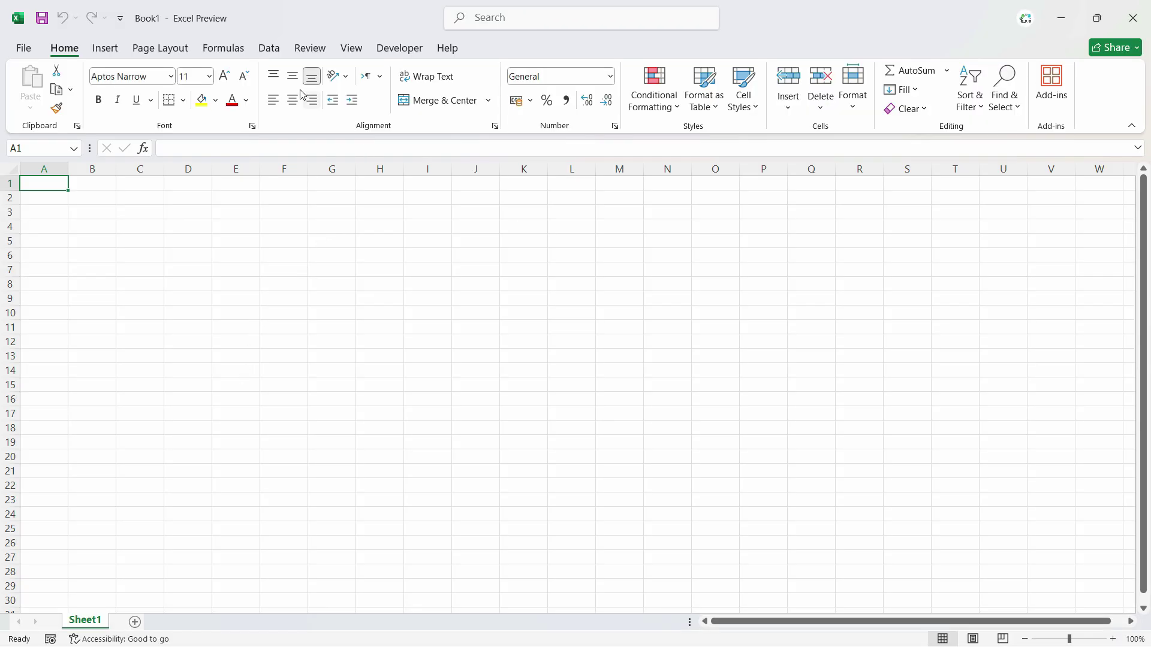
pyautogui.click(269, 48)
pyautogui.click(30, 90)
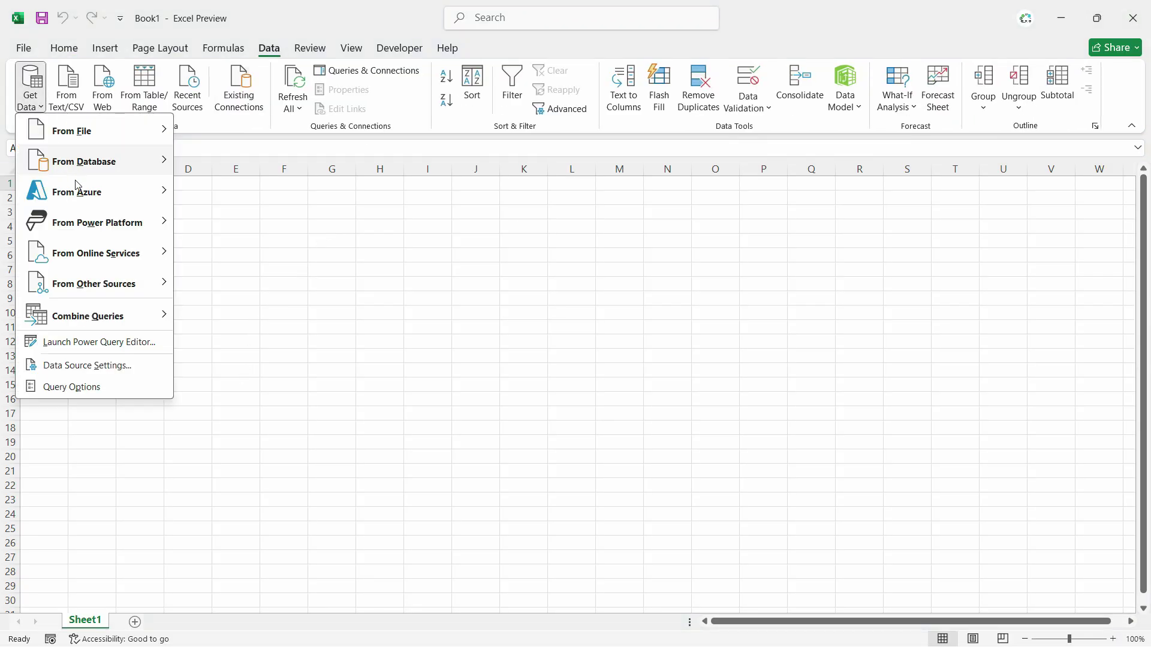
pyautogui.click(257, 294)
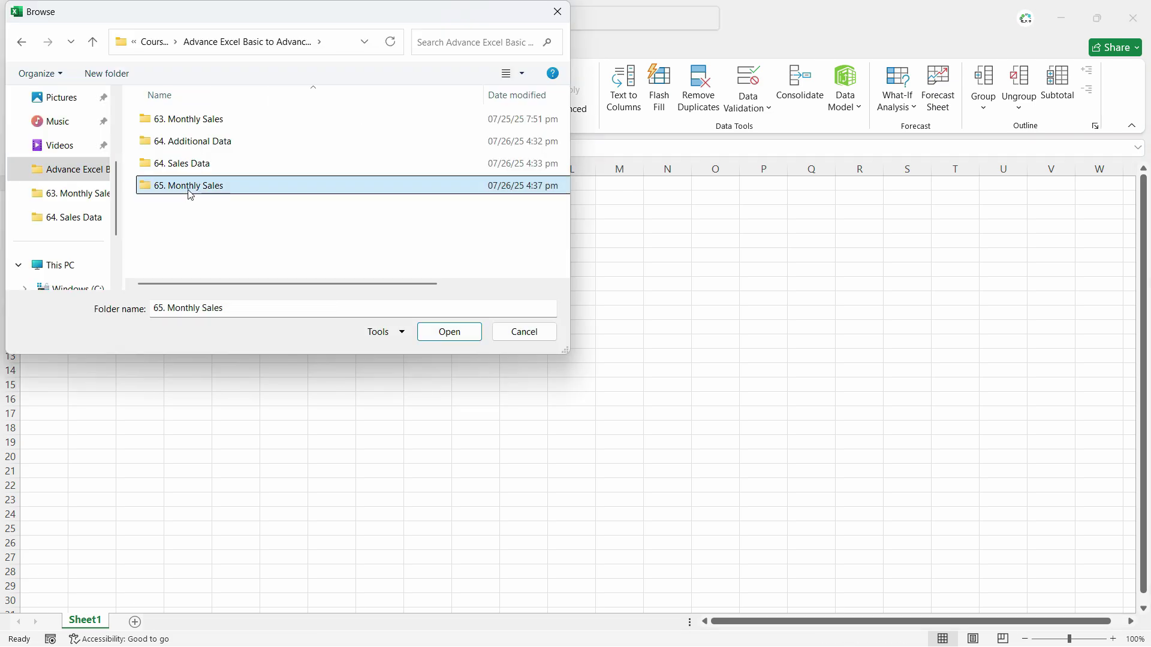
pyautogui.click(451, 334)
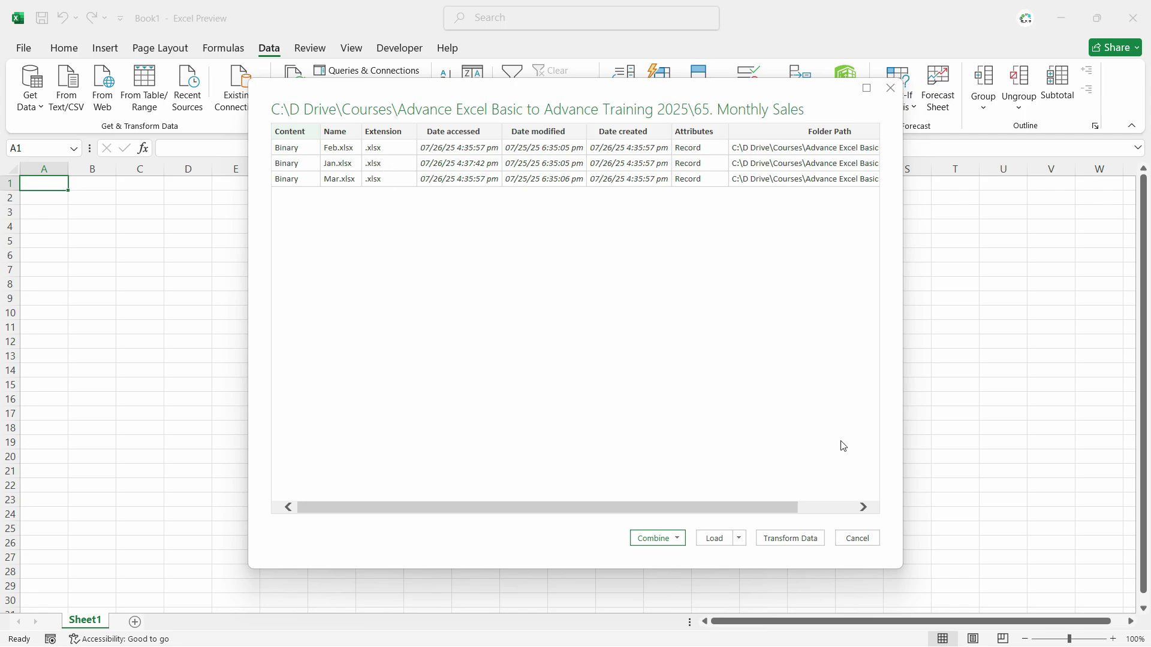
pyautogui.click(790, 538)
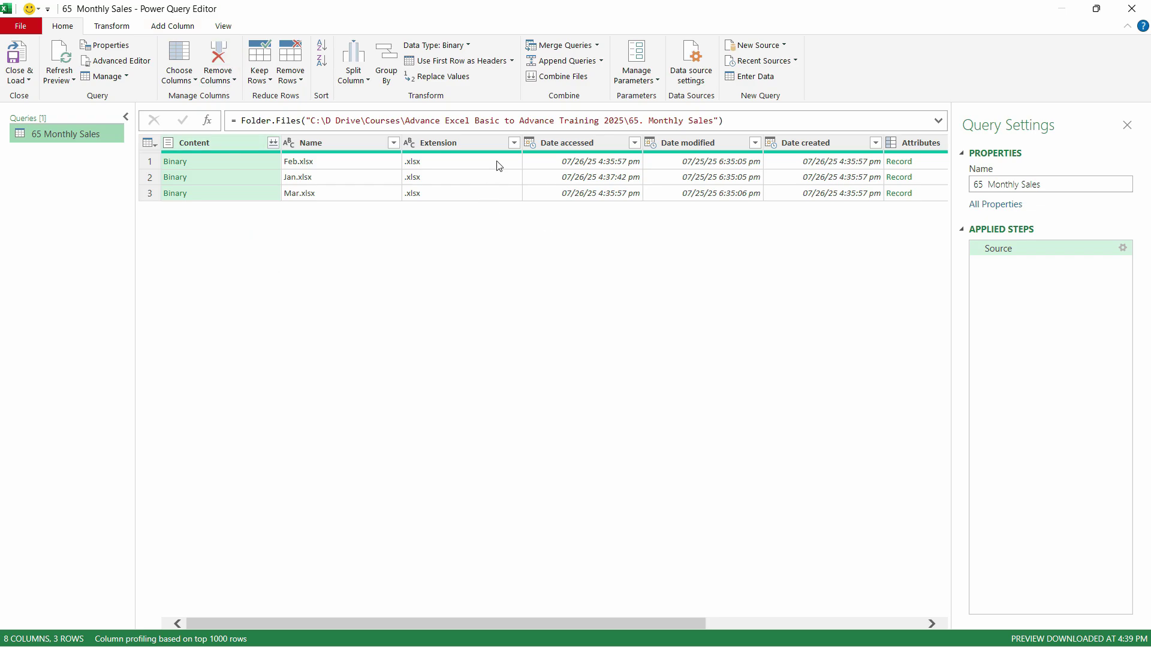
# Step: Apply a filter on the Extension column with .xlsx selected
pyautogui.click(514, 144)
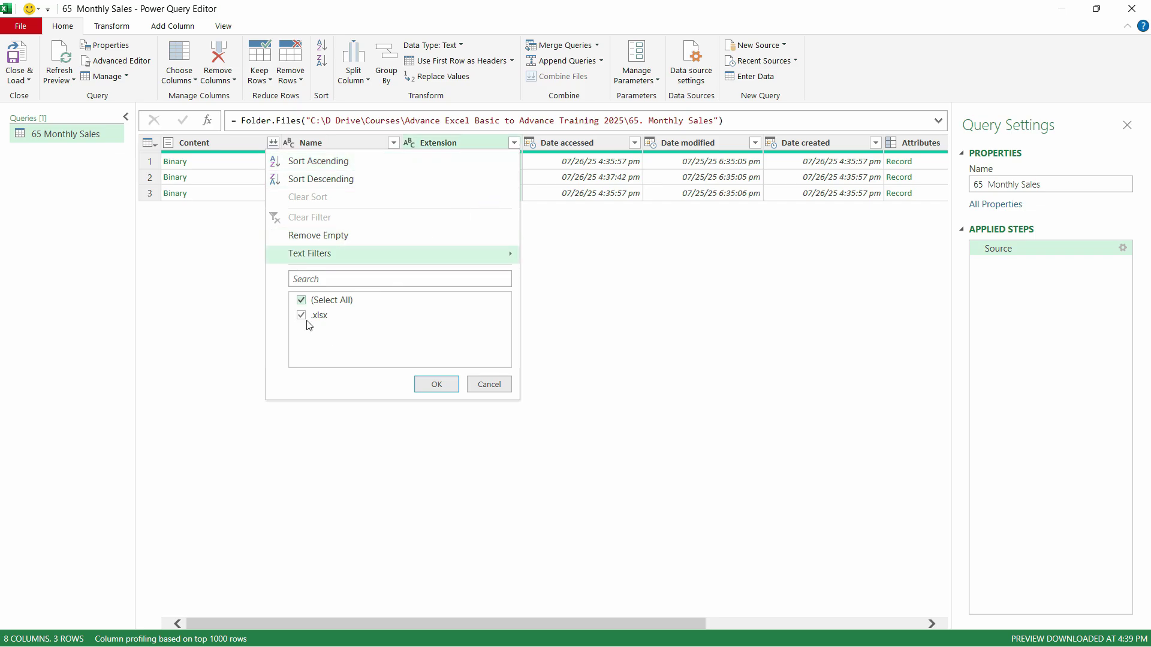
pyautogui.click(436, 385)
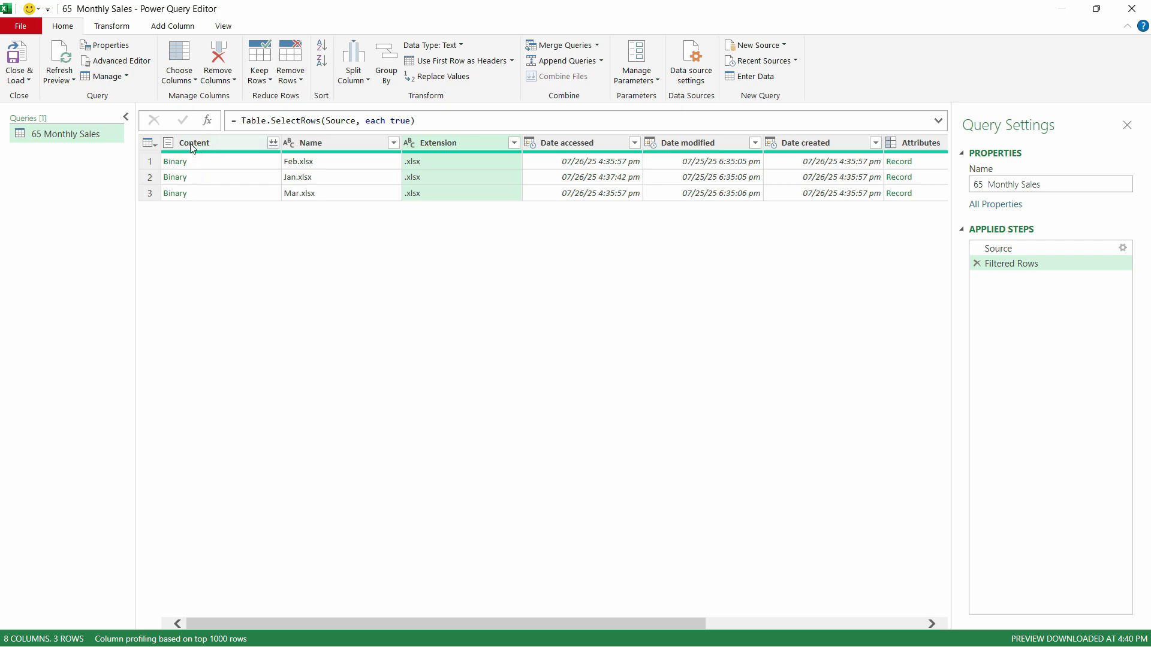
# Step: Try to combine the files in the Content column, using the Feb sheet of the first file as the sample object
pyautogui.click(254, 165)
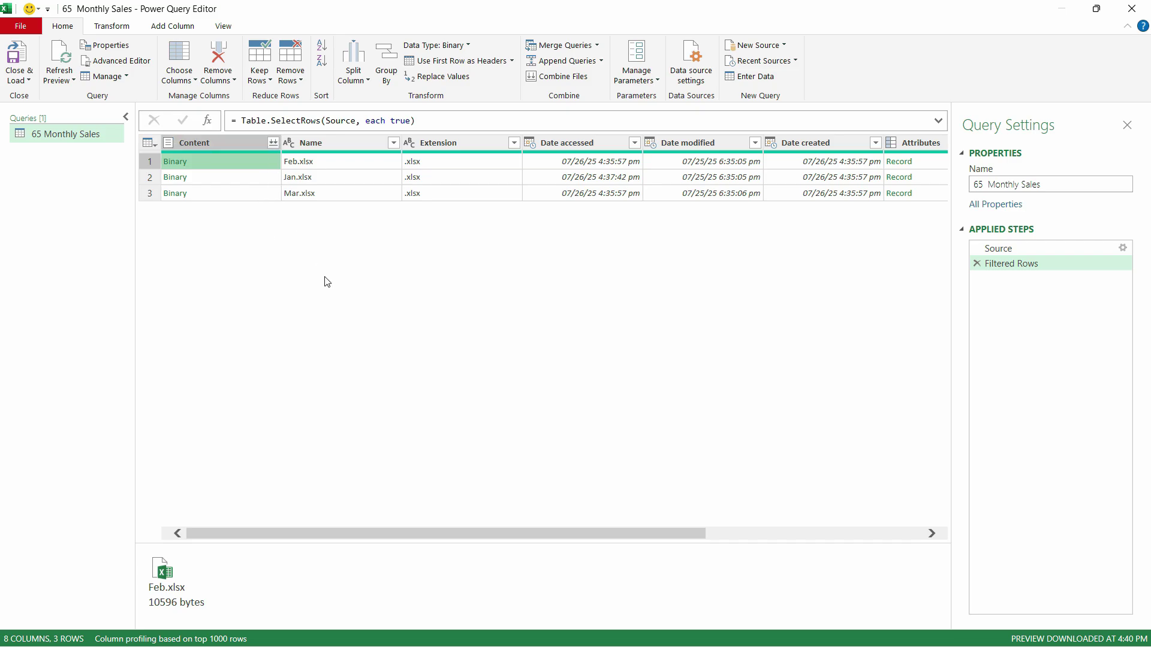
pyautogui.click(272, 142)
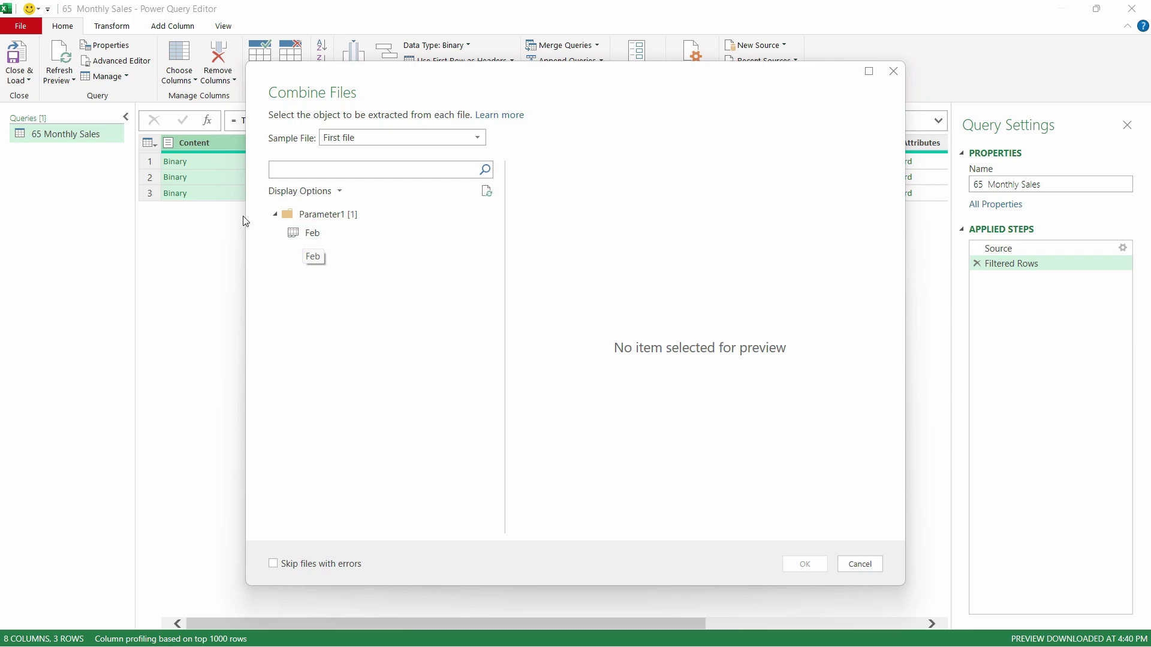
pyautogui.click(285, 232)
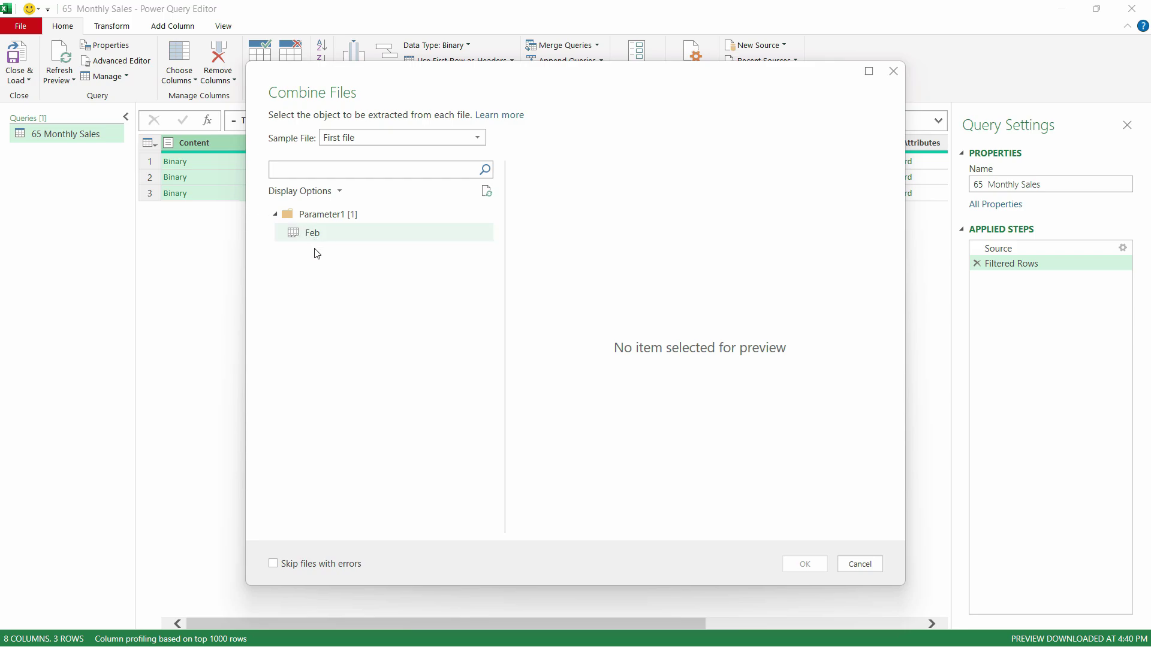
pyautogui.click(311, 234)
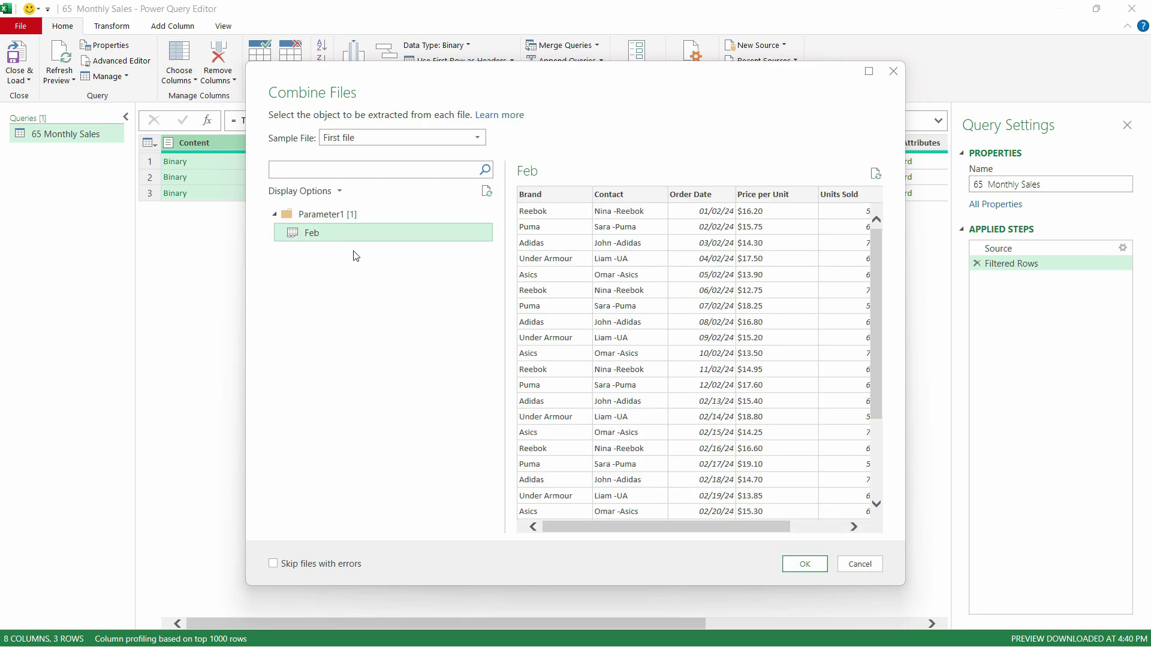
pyautogui.click(788, 566)
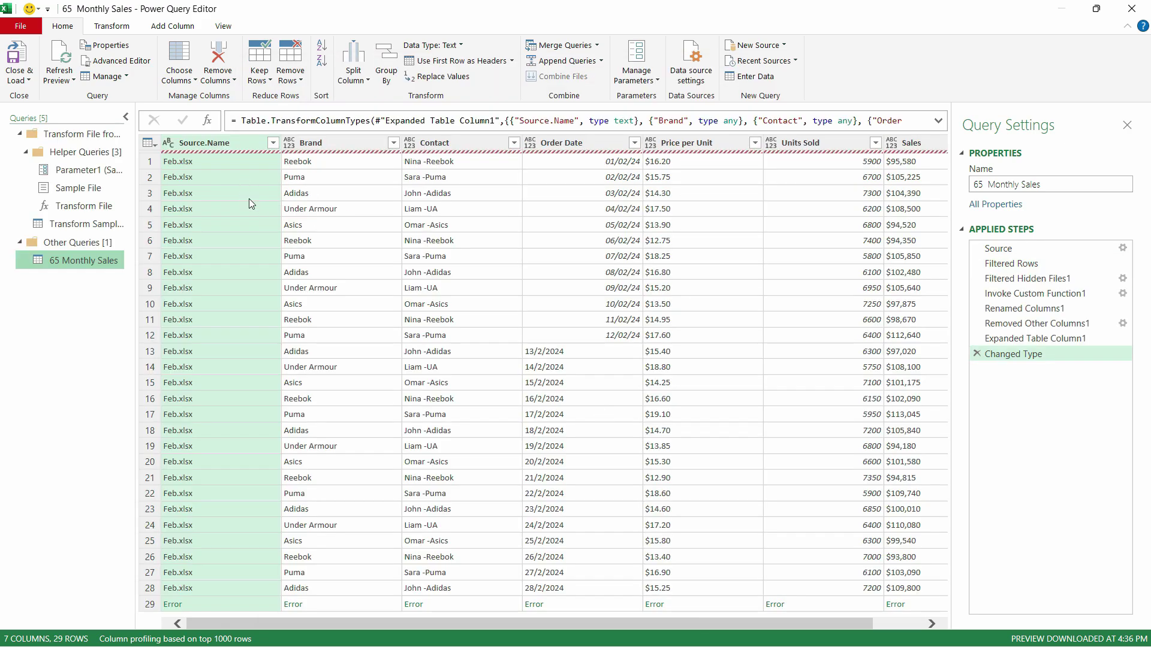
# Step: Open the error in the Source.Name column of the last row to examine its details
pyautogui.click(178, 352)
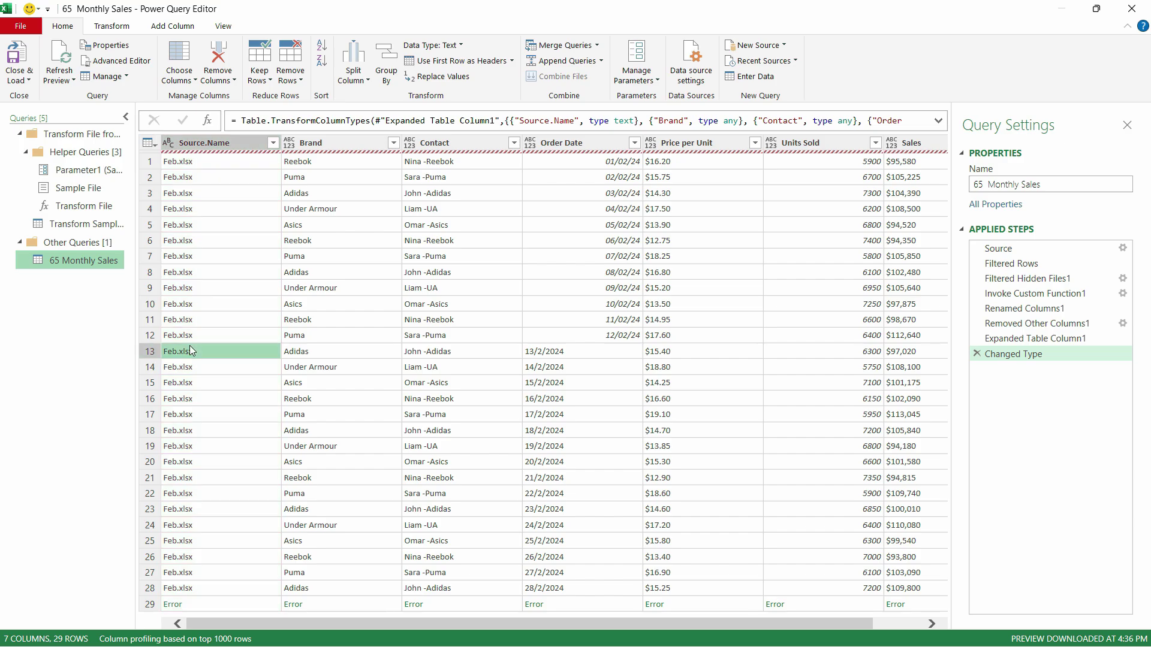
pyautogui.scroll(-2, 207, 425)
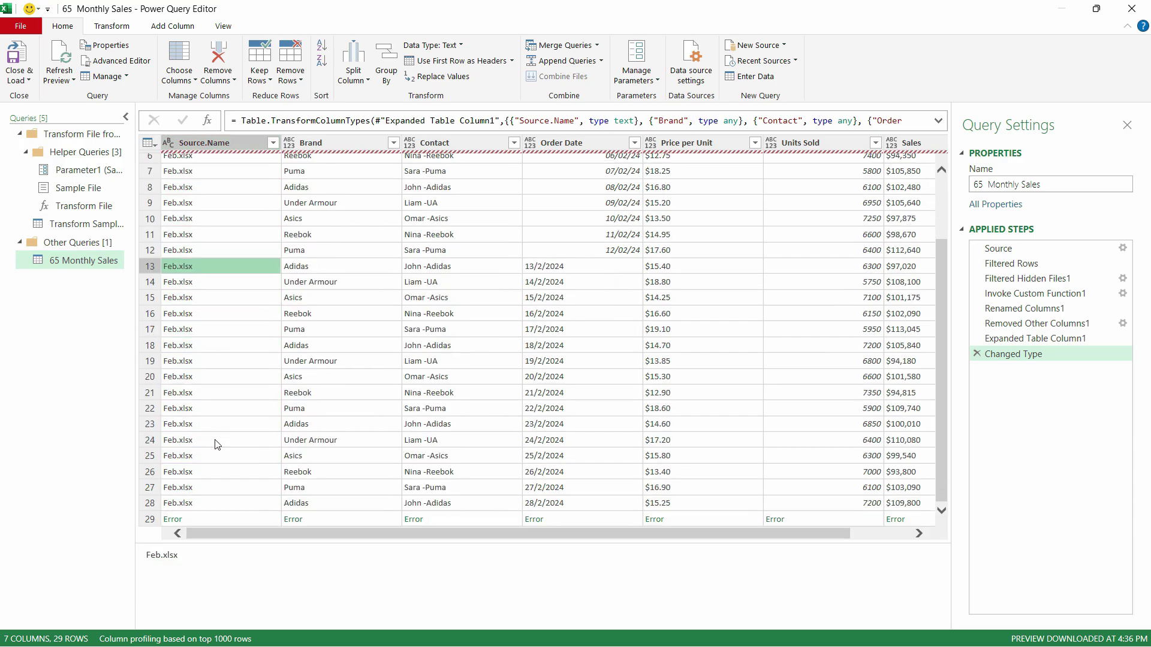
pyautogui.click(178, 524)
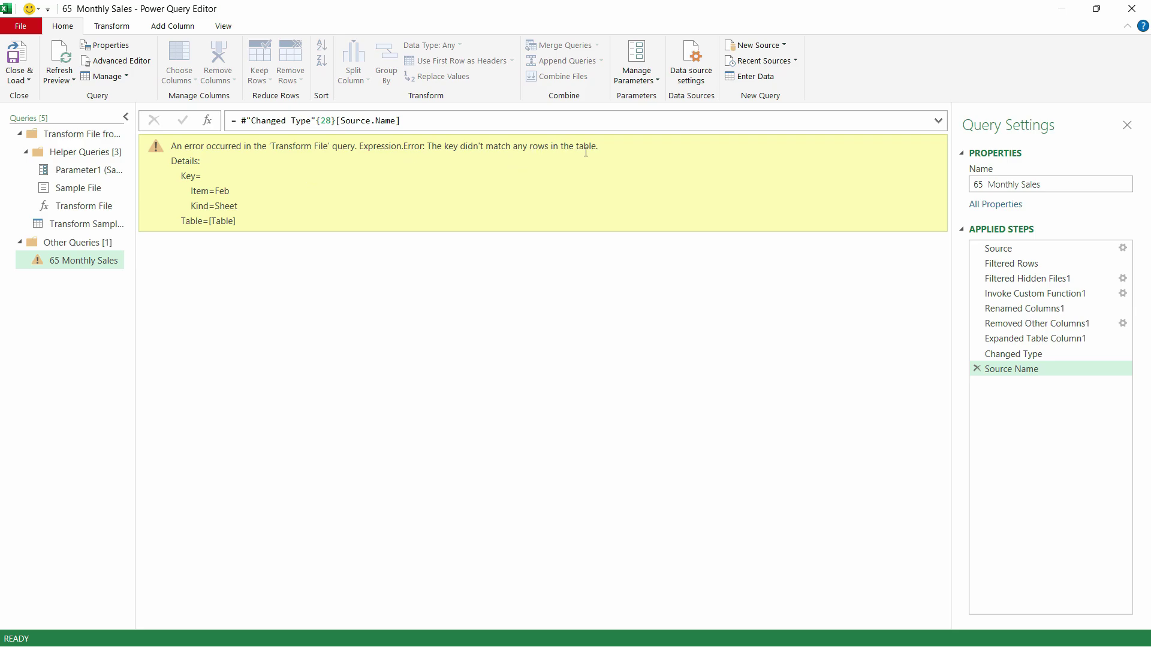
# Step: Delete all applied steps of the 65 Monthly Sales query that follow Filtered Rows
pyautogui.click(977, 368)
pyautogui.click(976, 353)
pyautogui.click(977, 338)
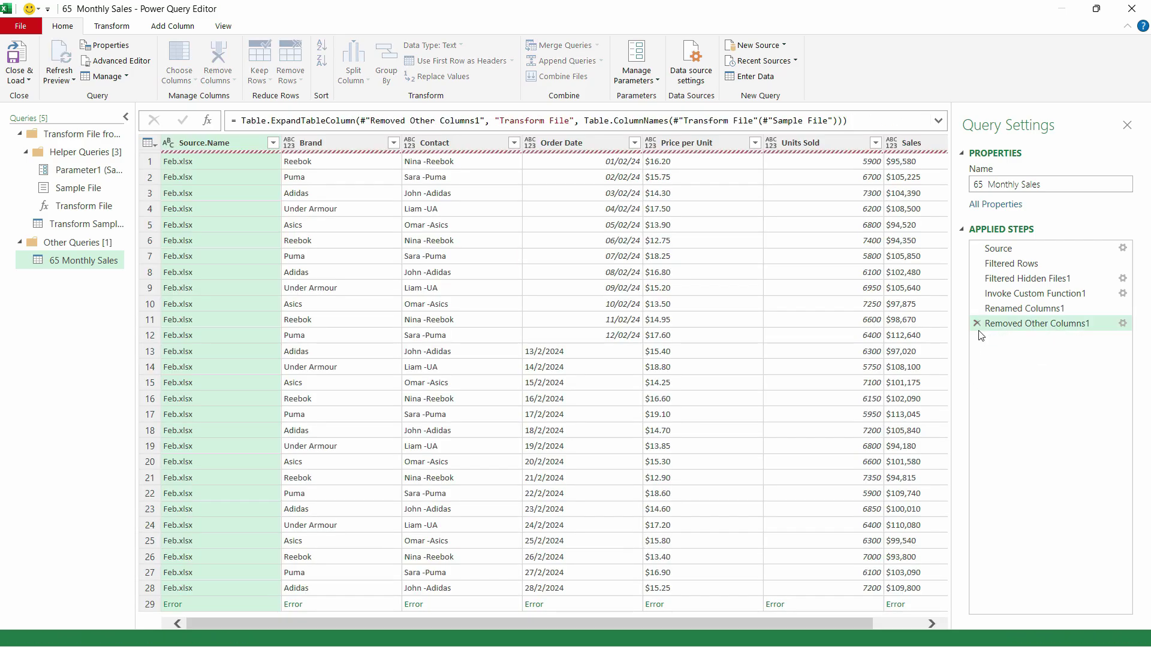
pyautogui.click(977, 323)
pyautogui.click(977, 308)
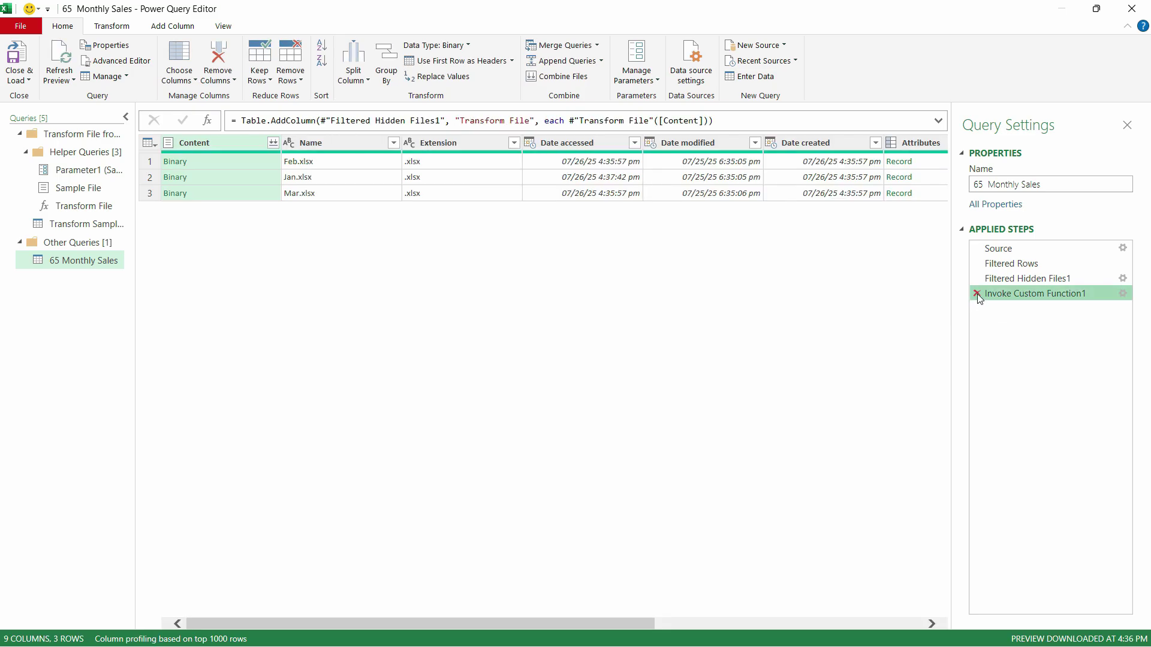
pyautogui.click(976, 293)
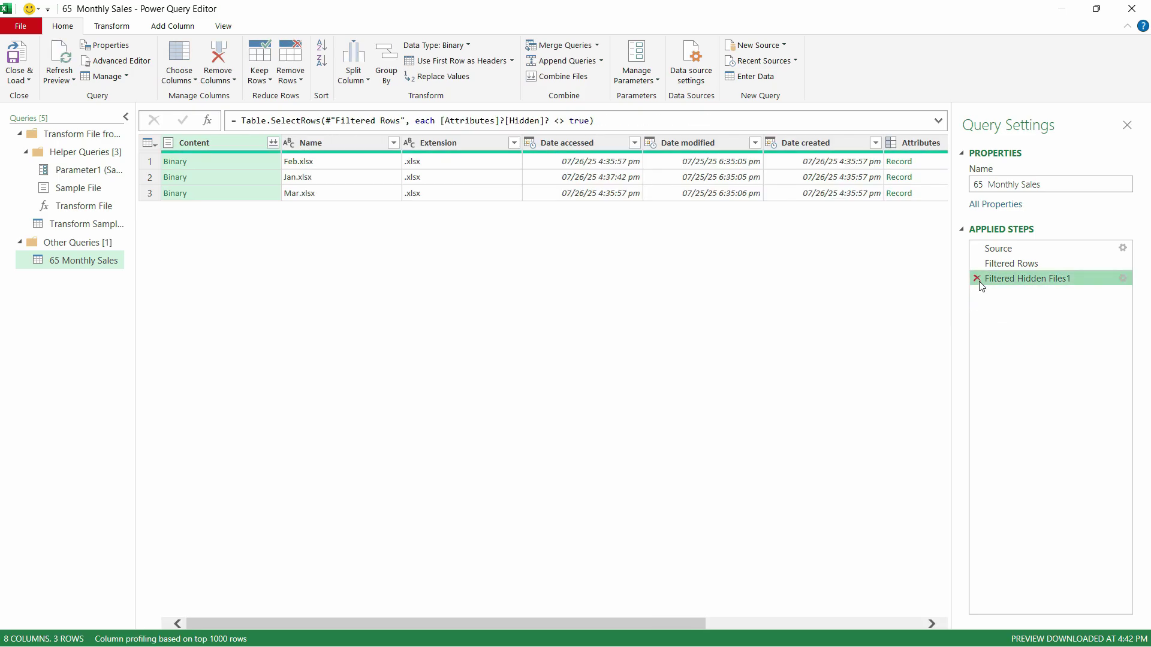
pyautogui.click(977, 278)
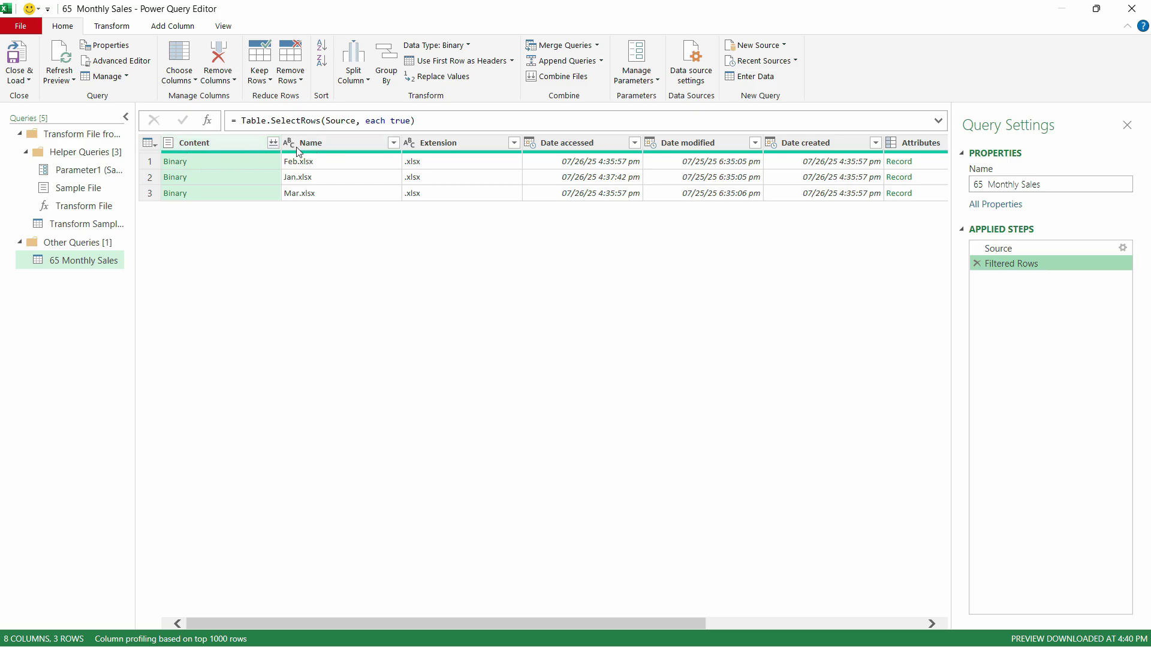
# Step: Keep only the Name and Content columns, with Name first, and remove all other columns
pyautogui.click(353, 141)
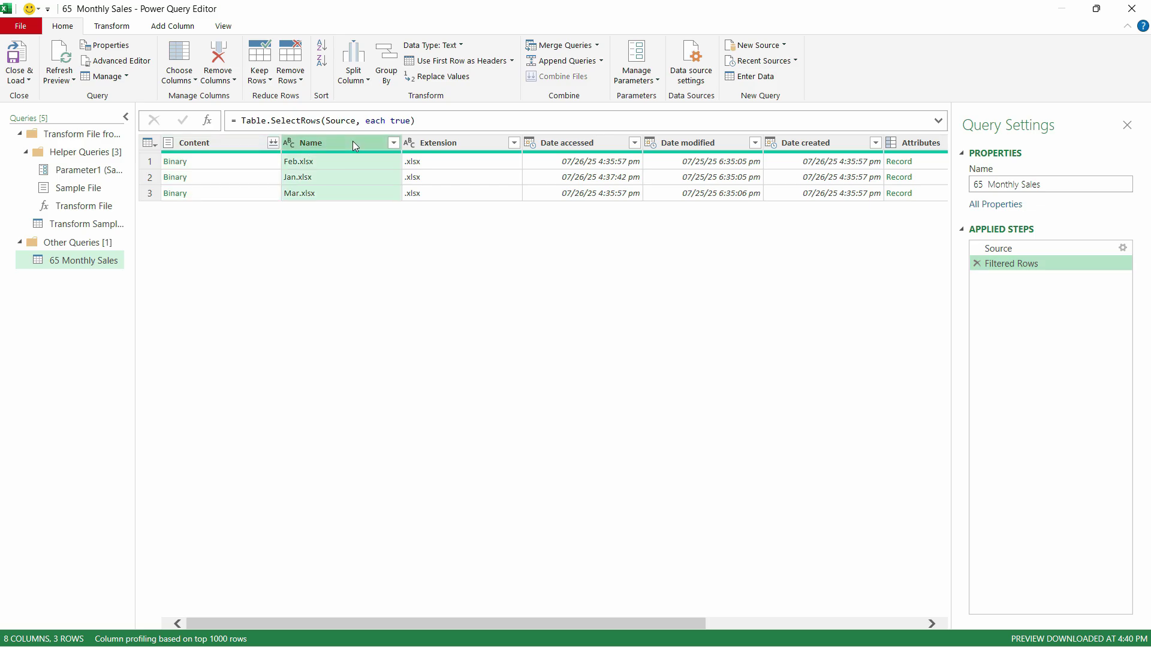
pyautogui.keyDown('ctrl'); pyautogui.click(207, 142); pyautogui.keyUp('ctrl')
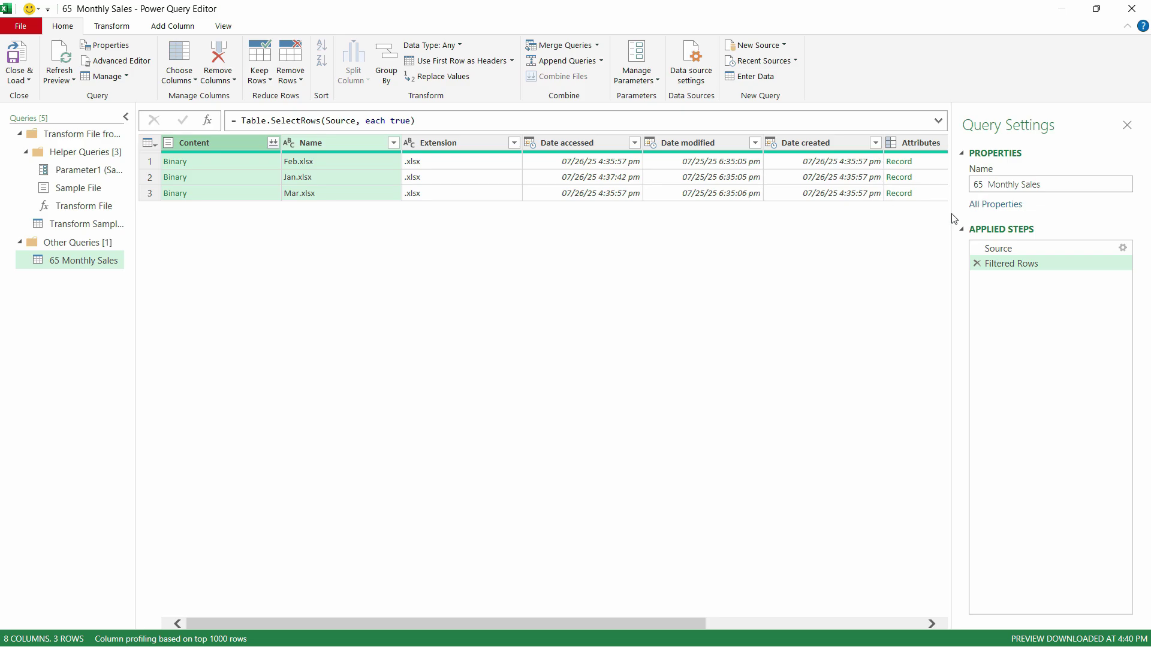
pyautogui.rightClick(350, 145)
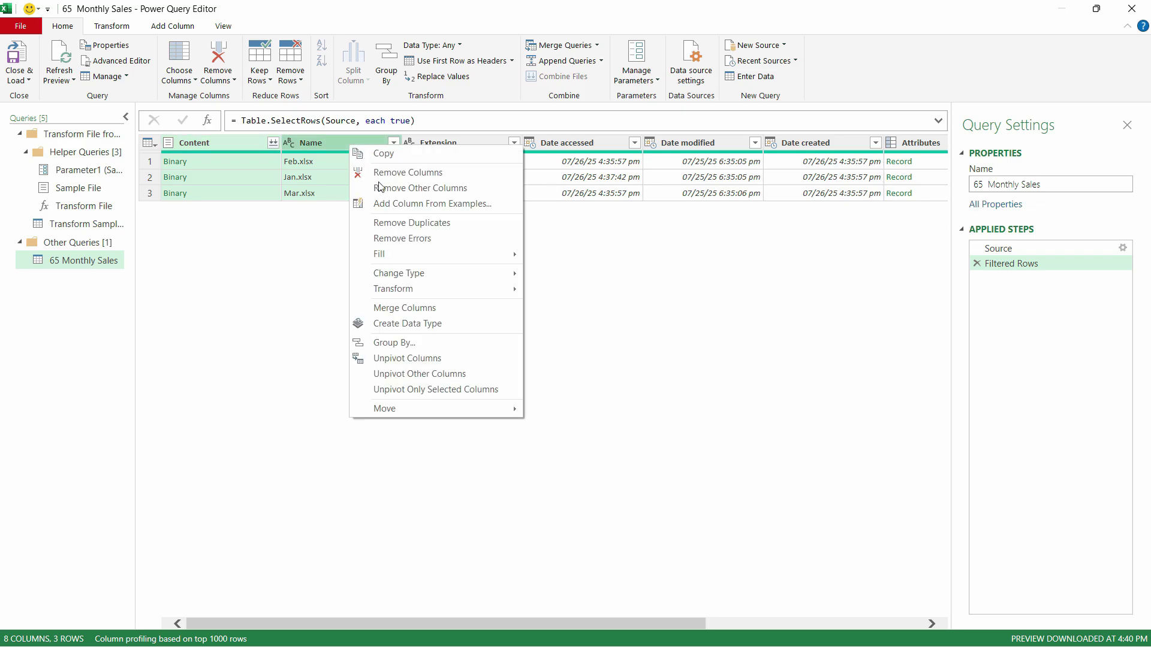
pyautogui.click(411, 191)
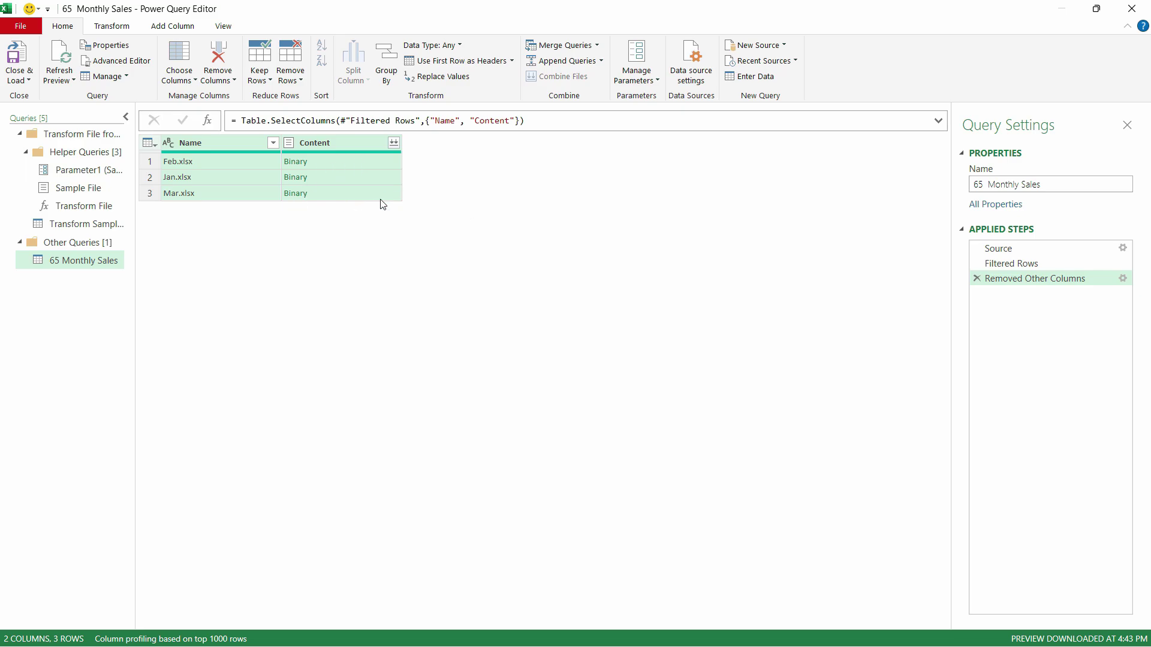
# Step: Start a new custom column and name it Combined Data
pyautogui.click(173, 30)
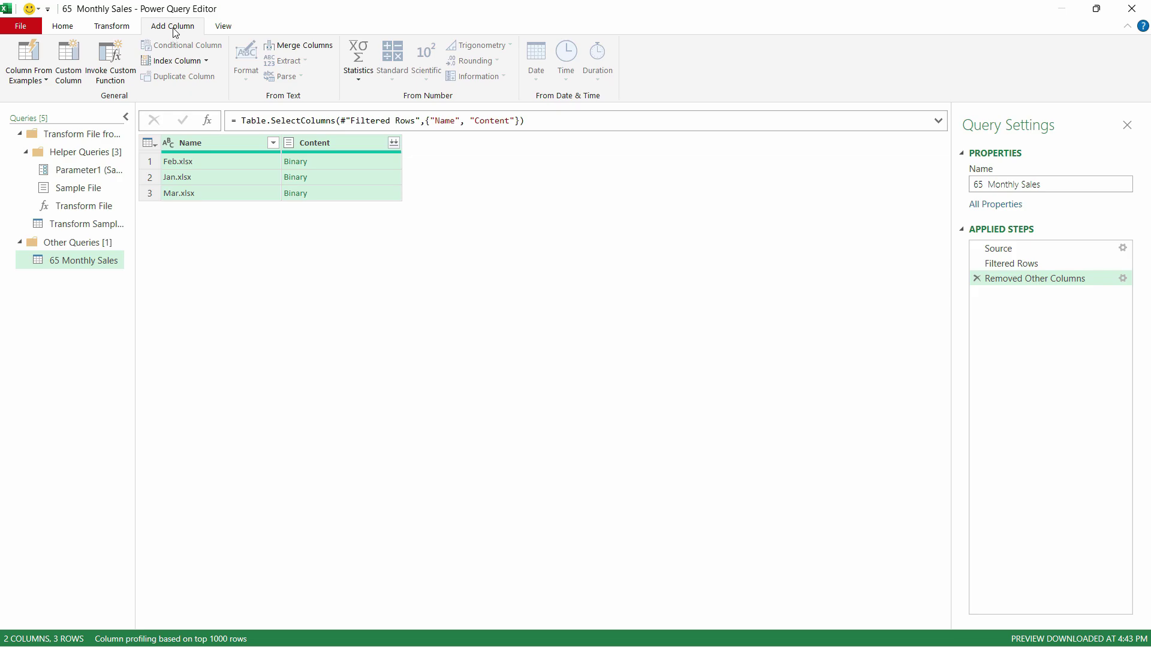
pyautogui.click(77, 77)
pyautogui.doubleClick(414, 248)
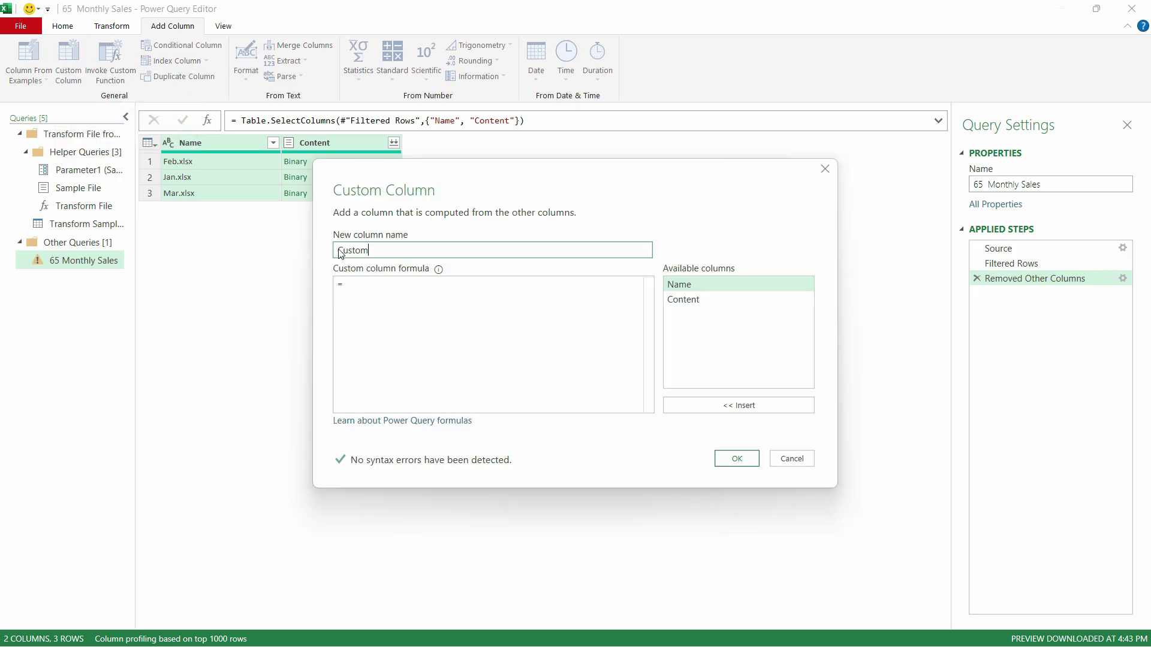
pyautogui.write('Comb')
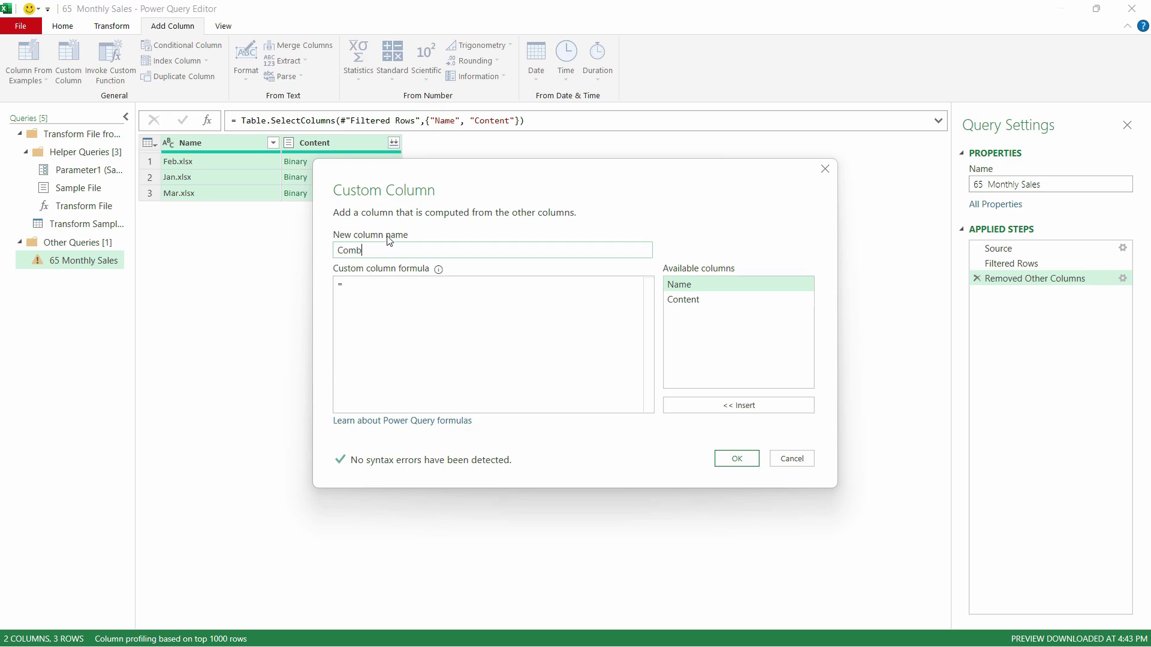
pyautogui.write('ined Data')
# Step: Set the custom column's formula to Excel.Workbook([Content]) and create the column
pyautogui.click(380, 286)
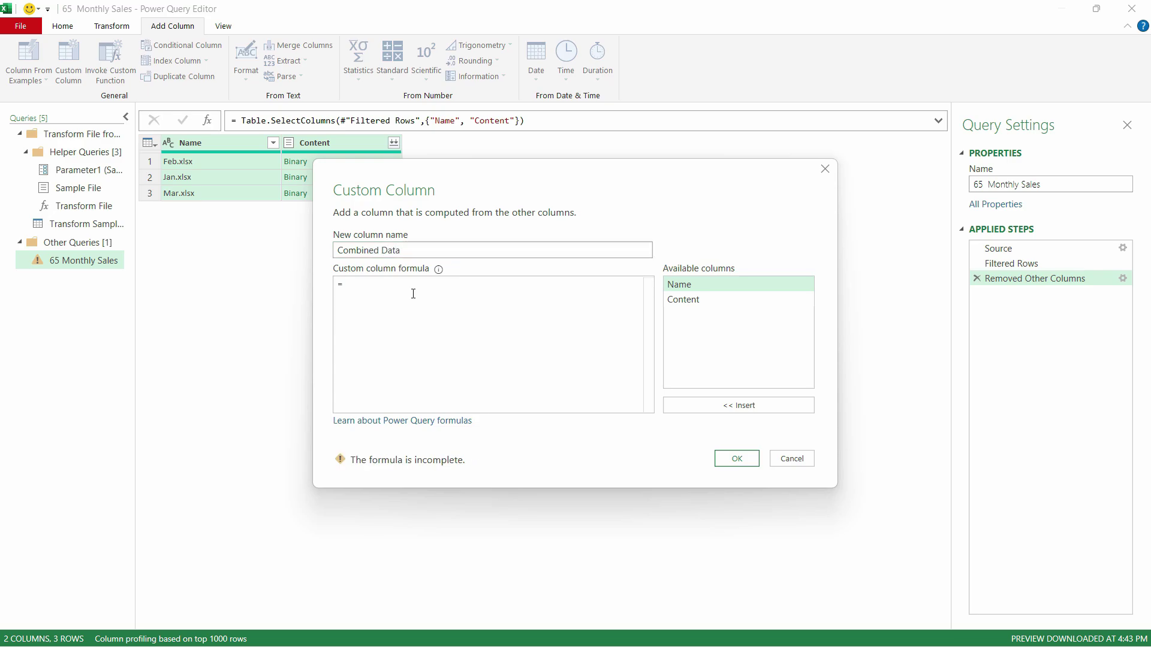
pyautogui.write('Excel')
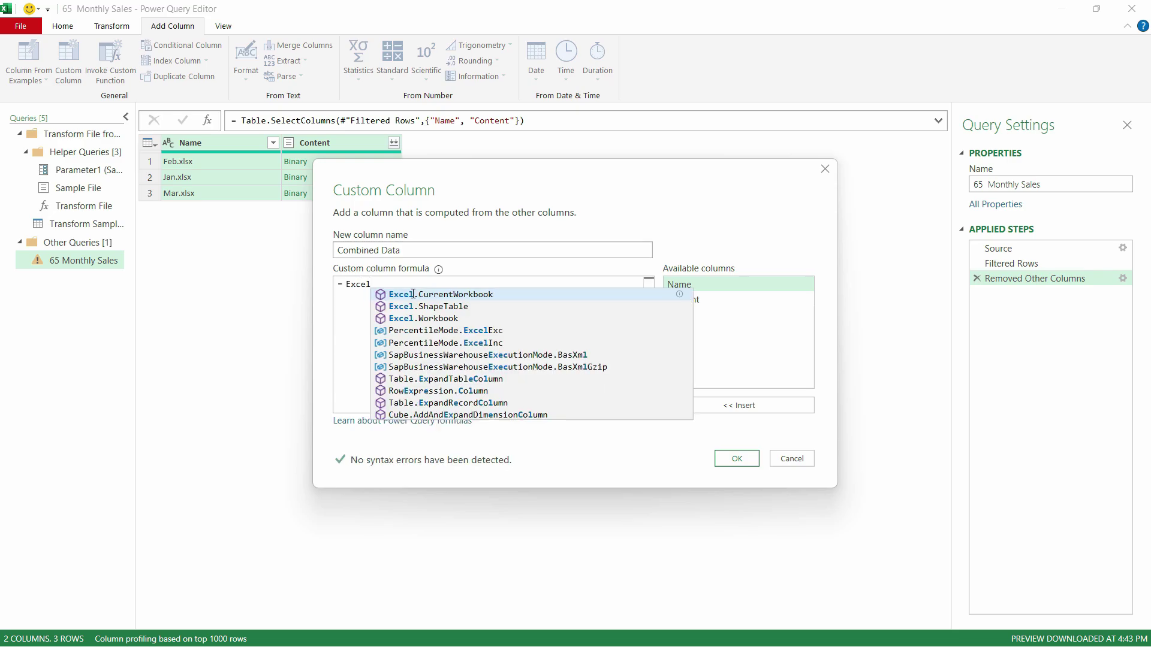
pyautogui.click(413, 318)
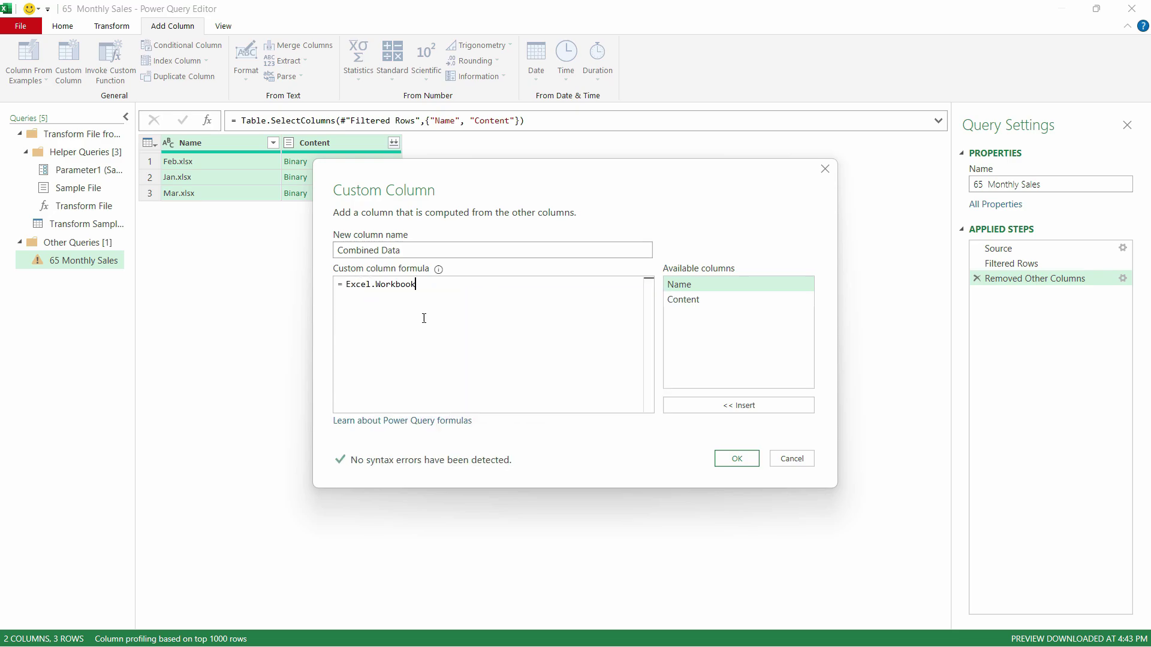
pyautogui.write('(')
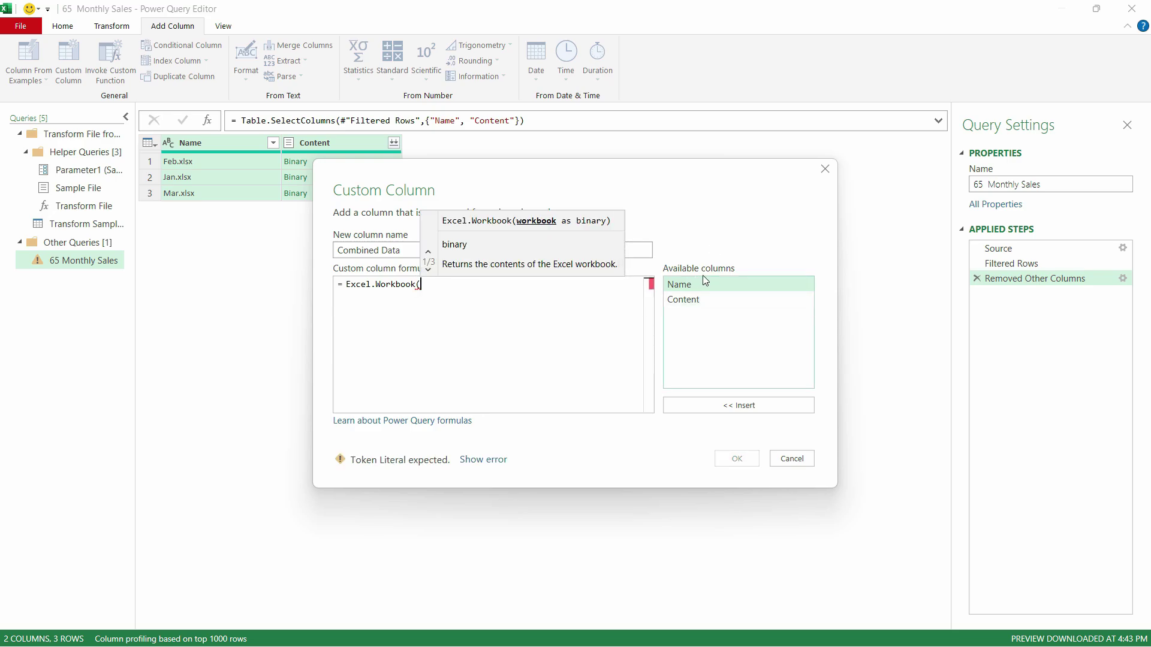
pyautogui.doubleClick(694, 300)
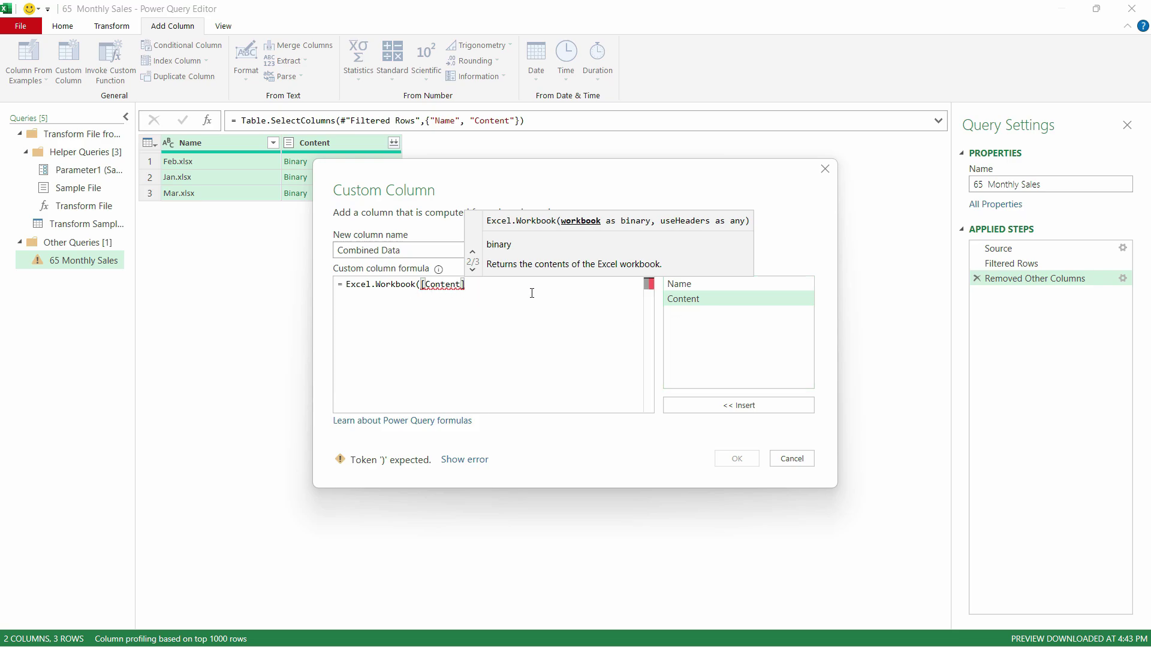
pyautogui.write(')')
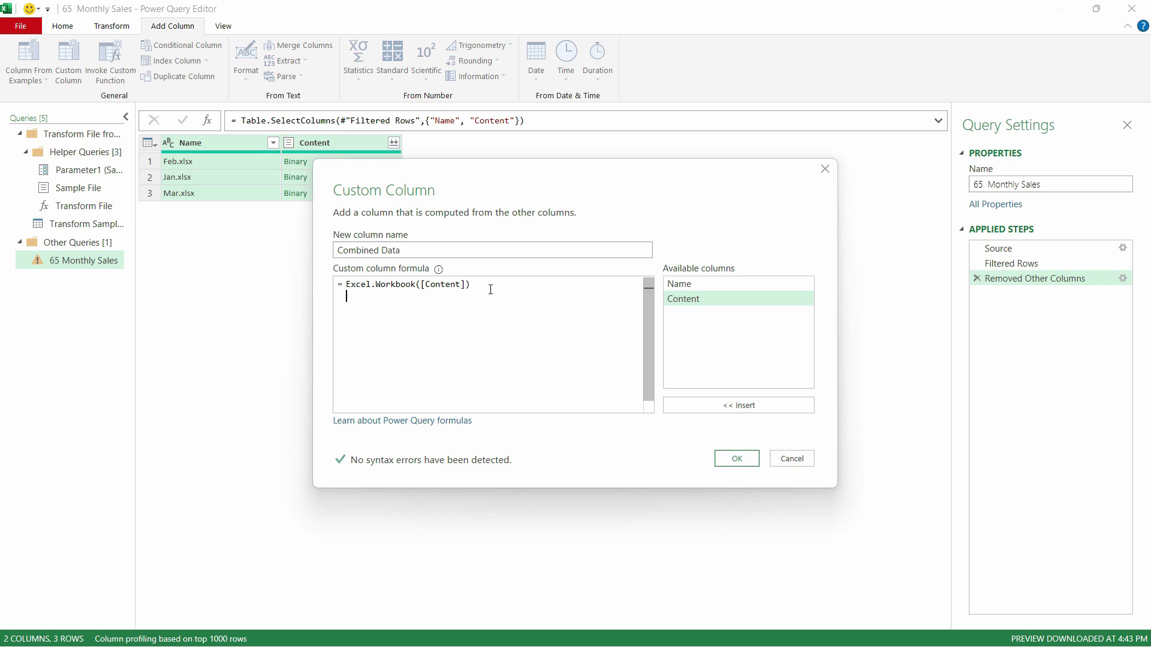
pyautogui.press('BackSpace')
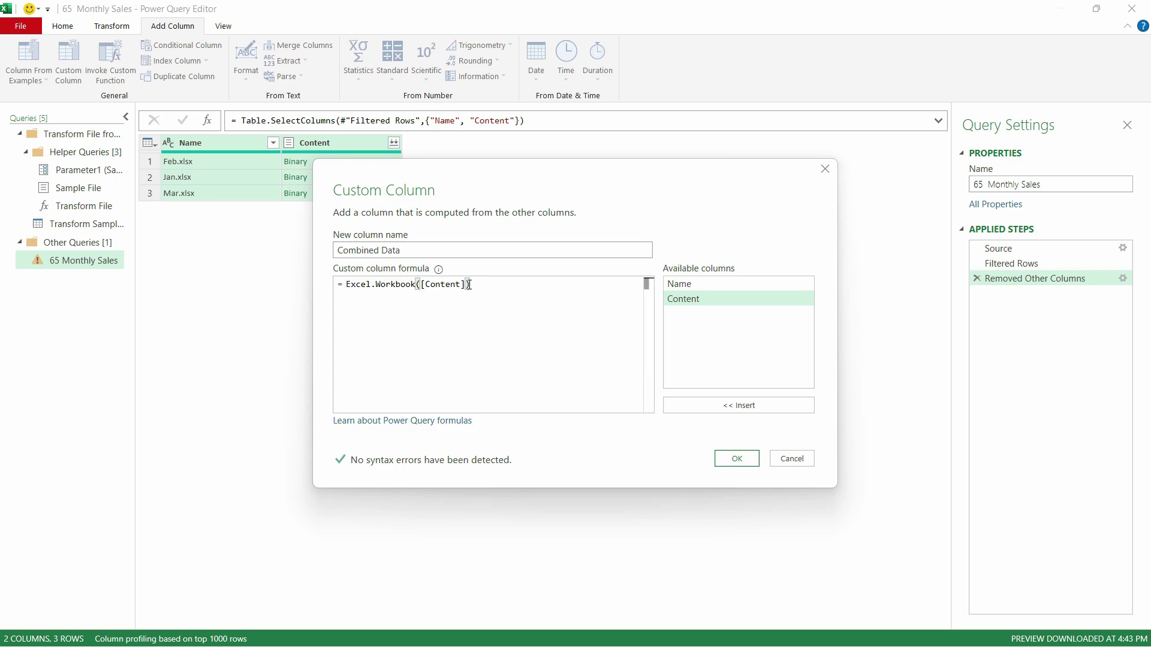
pyautogui.click(737, 459)
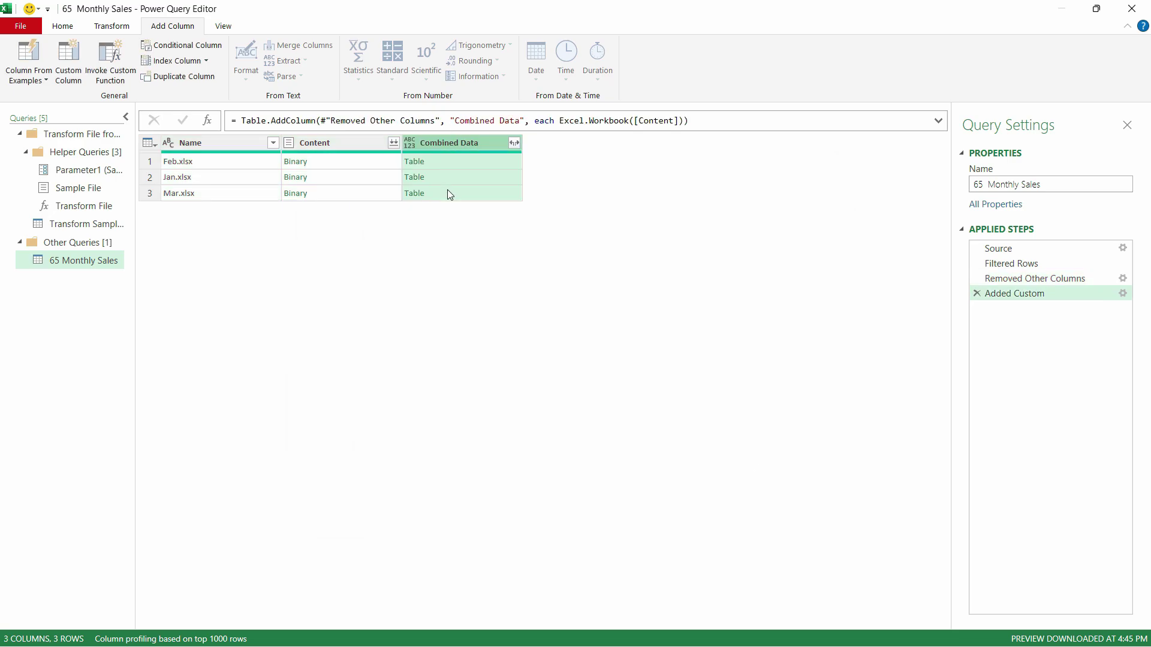
# Step: Rename the Combined Data column to Table
pyautogui.rightClick(450, 144)
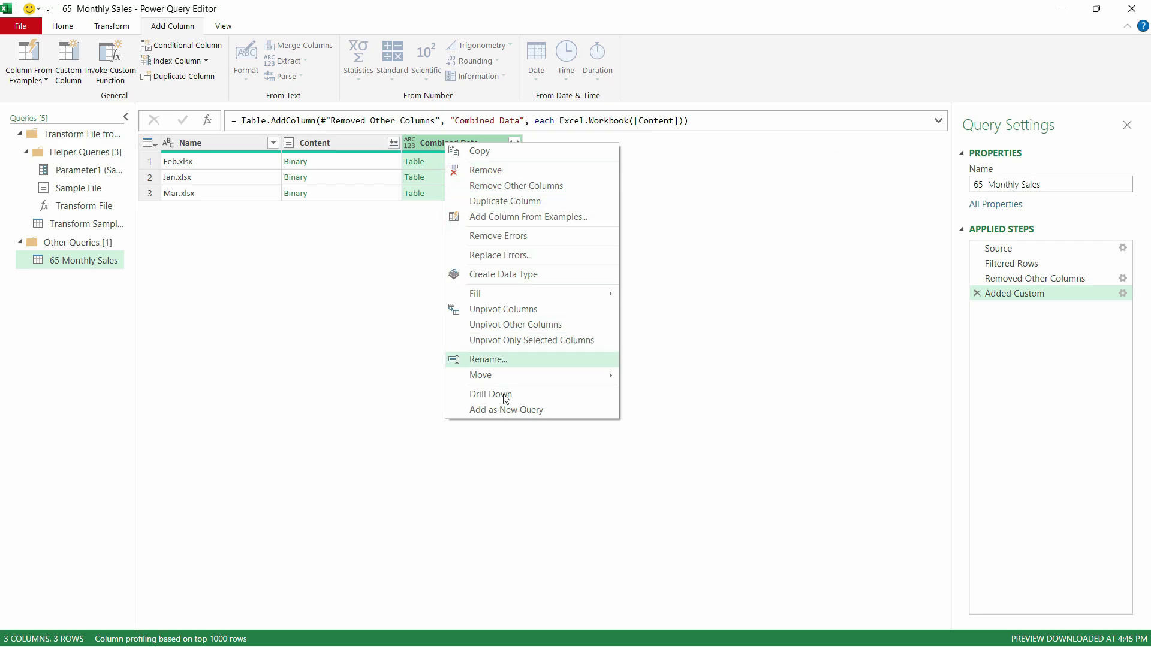
pyautogui.press('Escape')
pyautogui.press('F2')
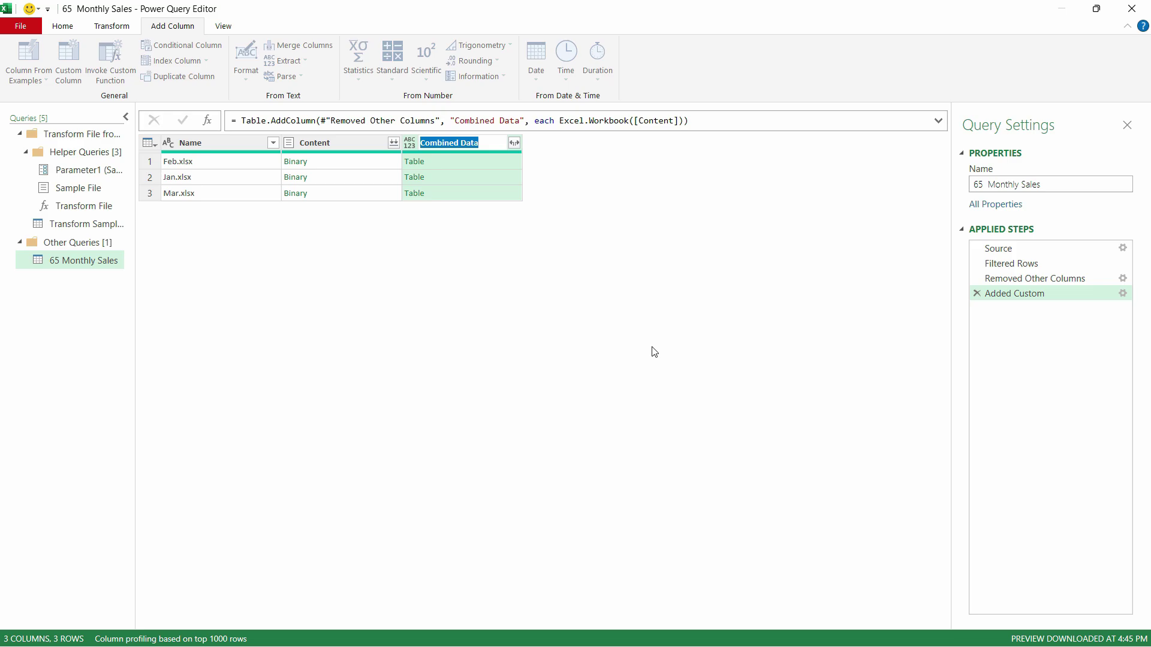
pyautogui.write('Table')
pyautogui.press('Return')
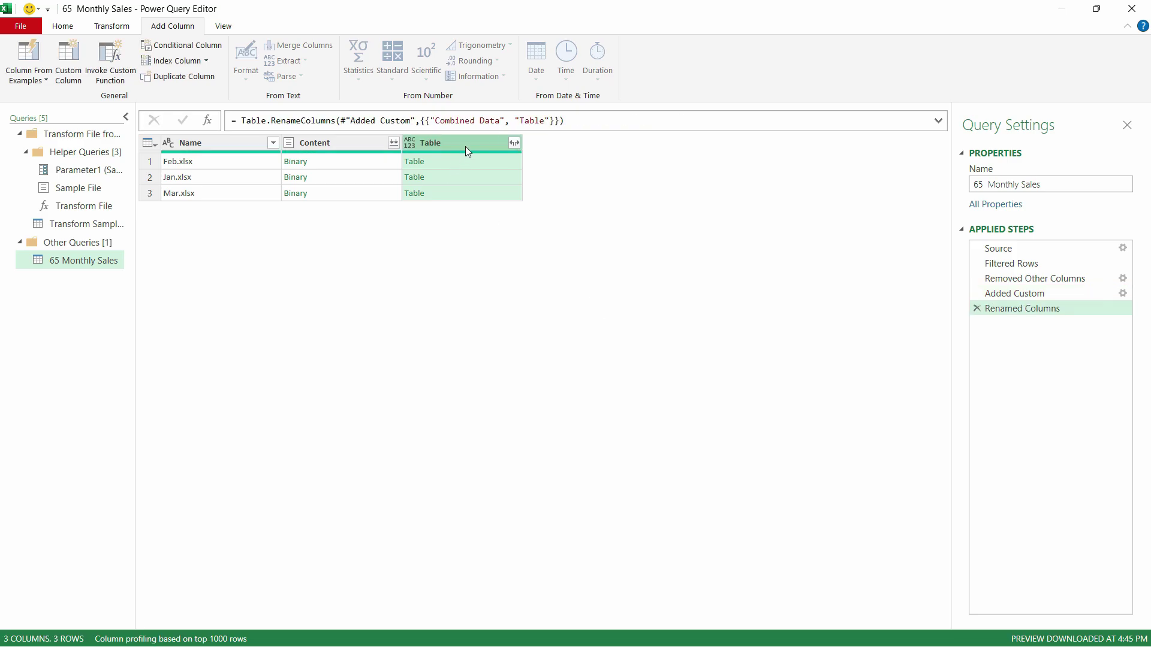
# Step: Preview the nested table of Feb.xlsx and remove the Content column
pyautogui.click(431, 163)
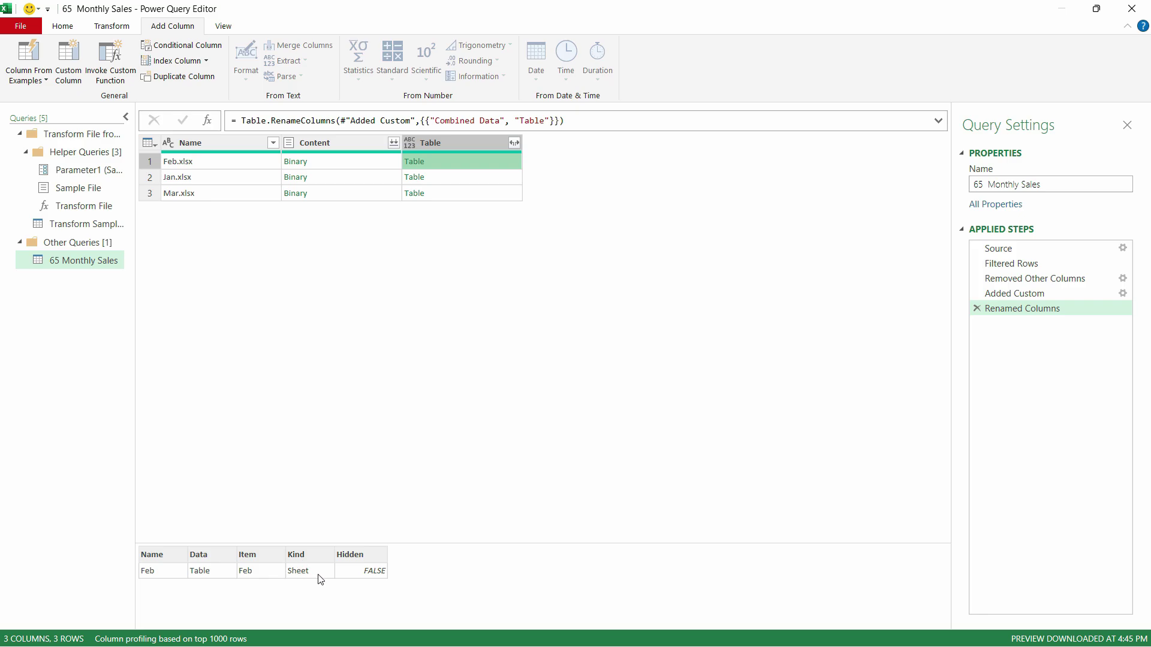
pyautogui.click(336, 141)
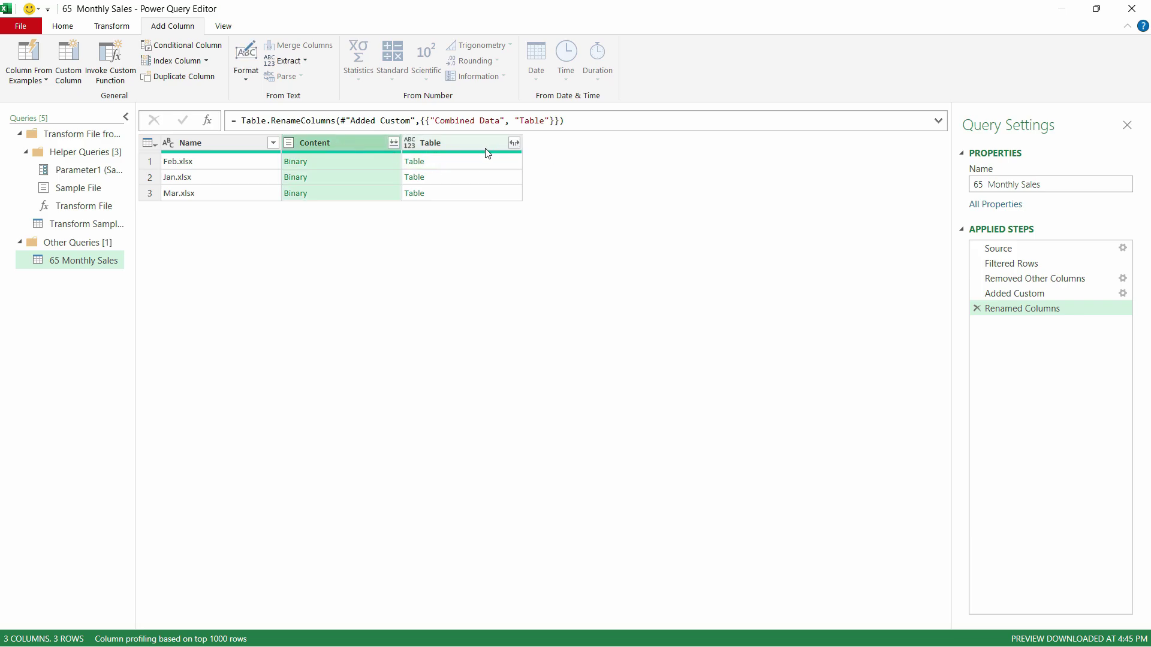
pyautogui.rightClick(344, 146)
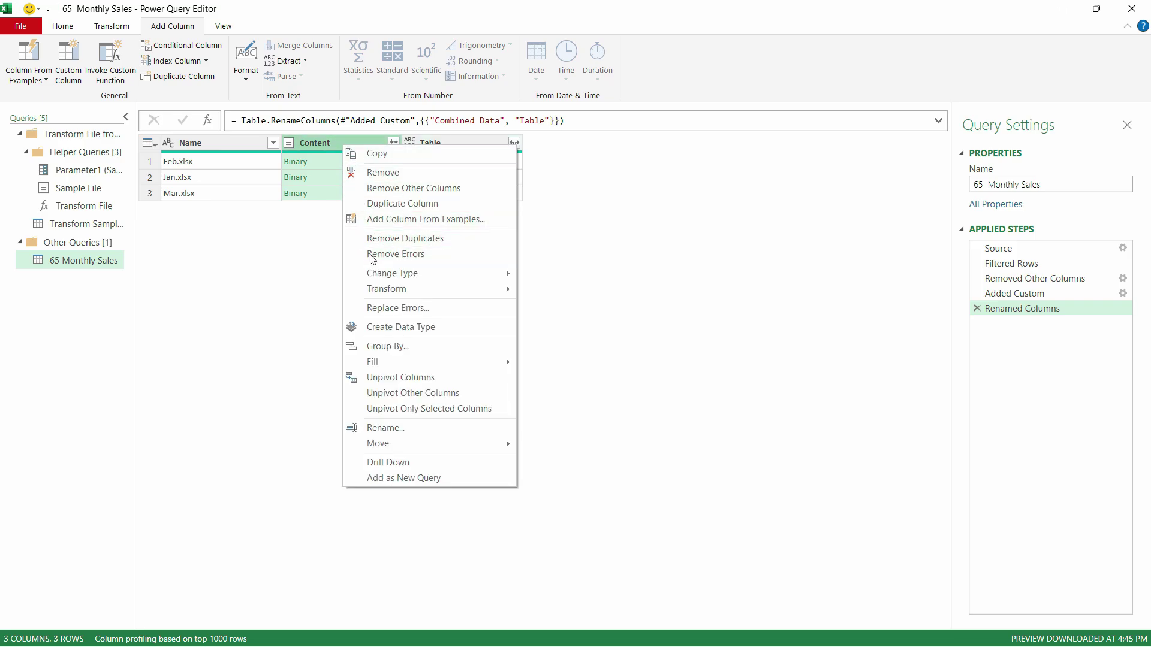
pyautogui.click(379, 173)
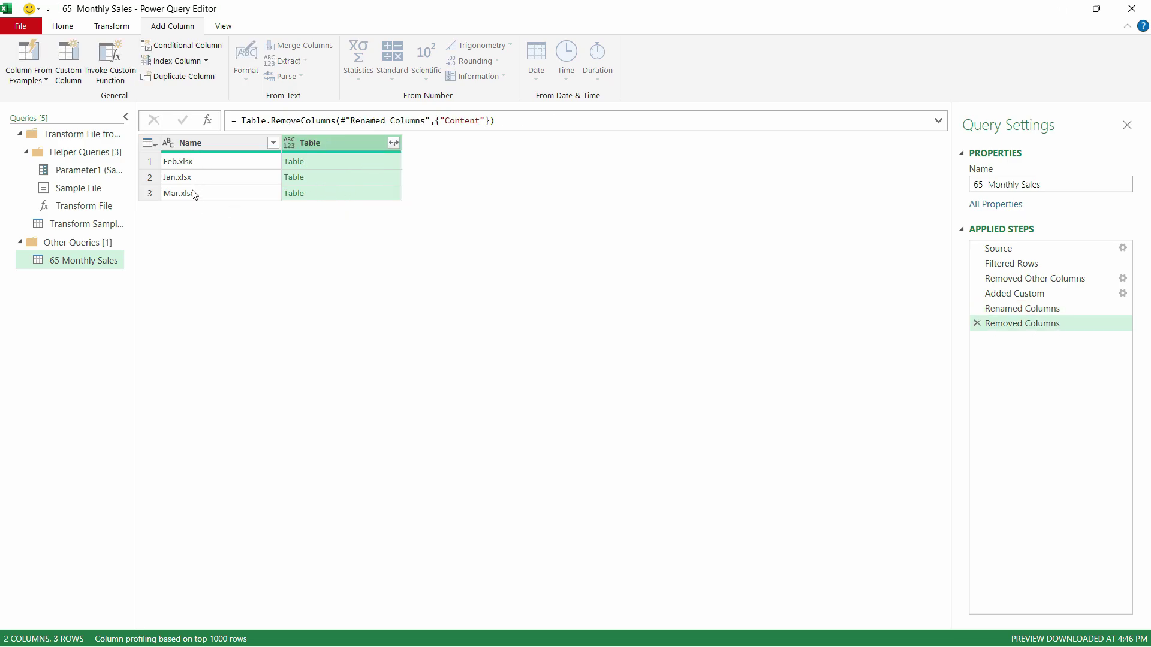
# Step: Expand the Table column into Name, Data, Item, Kind and Hidden without using the original column name as prefix
pyautogui.click(395, 143)
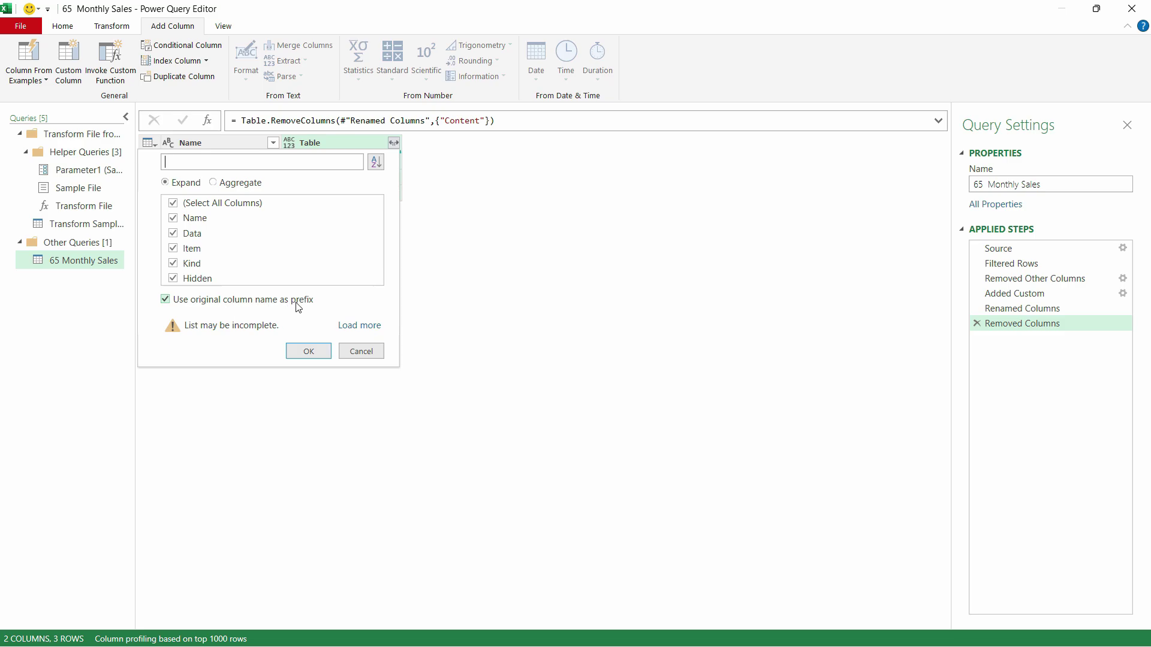
pyautogui.doubleClick(165, 301)
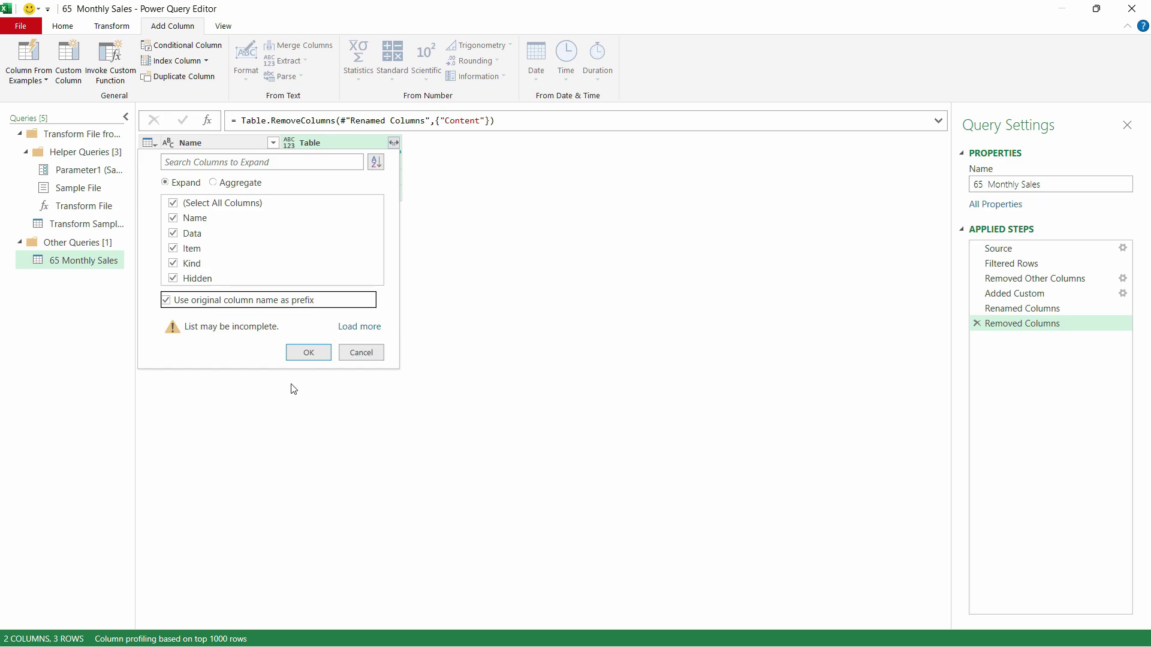
pyautogui.click(167, 300)
pyautogui.click(305, 355)
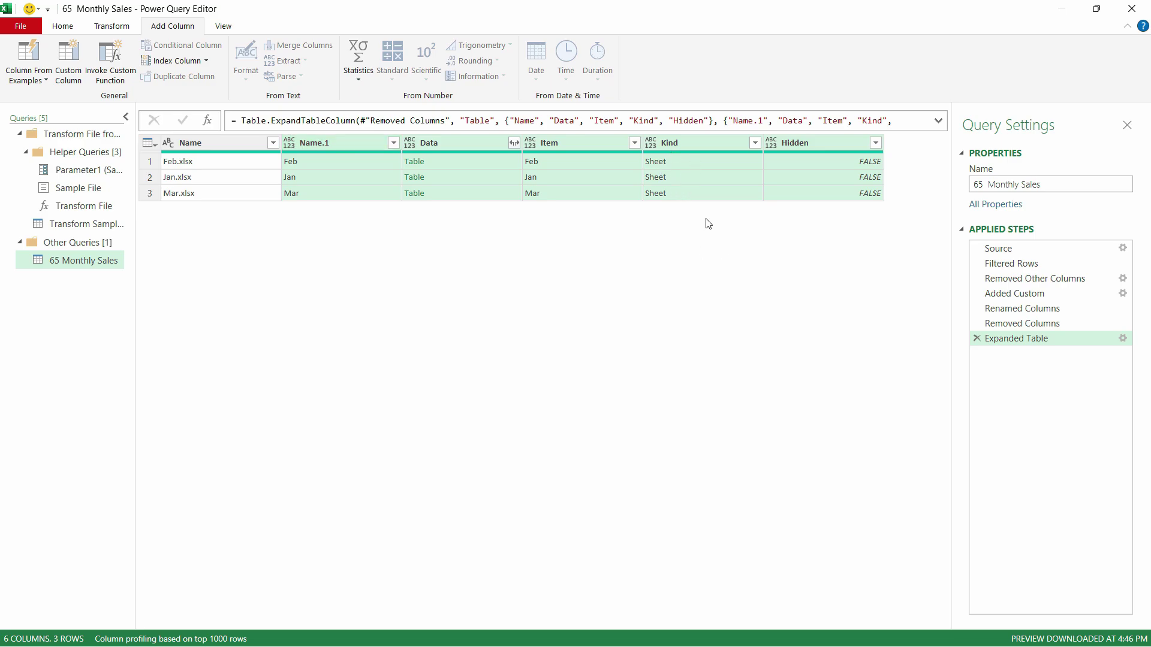
# Step: Keep only the Name.1 and Data columns and remove all other columns
pyautogui.click(758, 142)
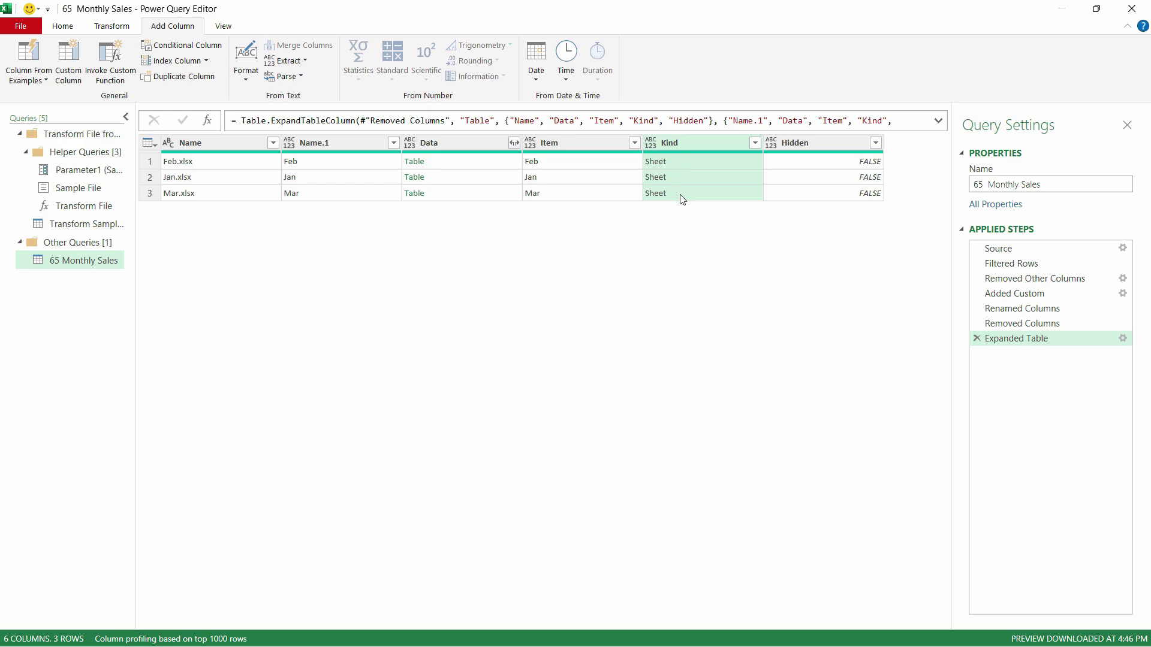
pyautogui.click(368, 144)
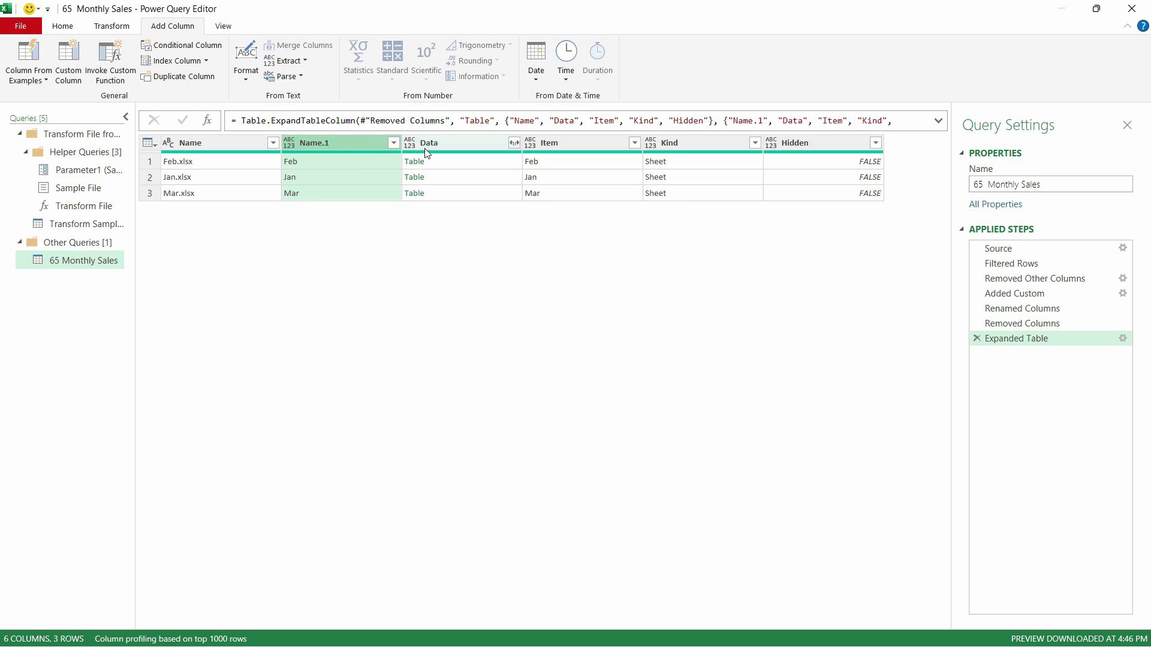
pyautogui.keyDown('ctrl'); pyautogui.click(469, 144); pyautogui.keyUp('ctrl')
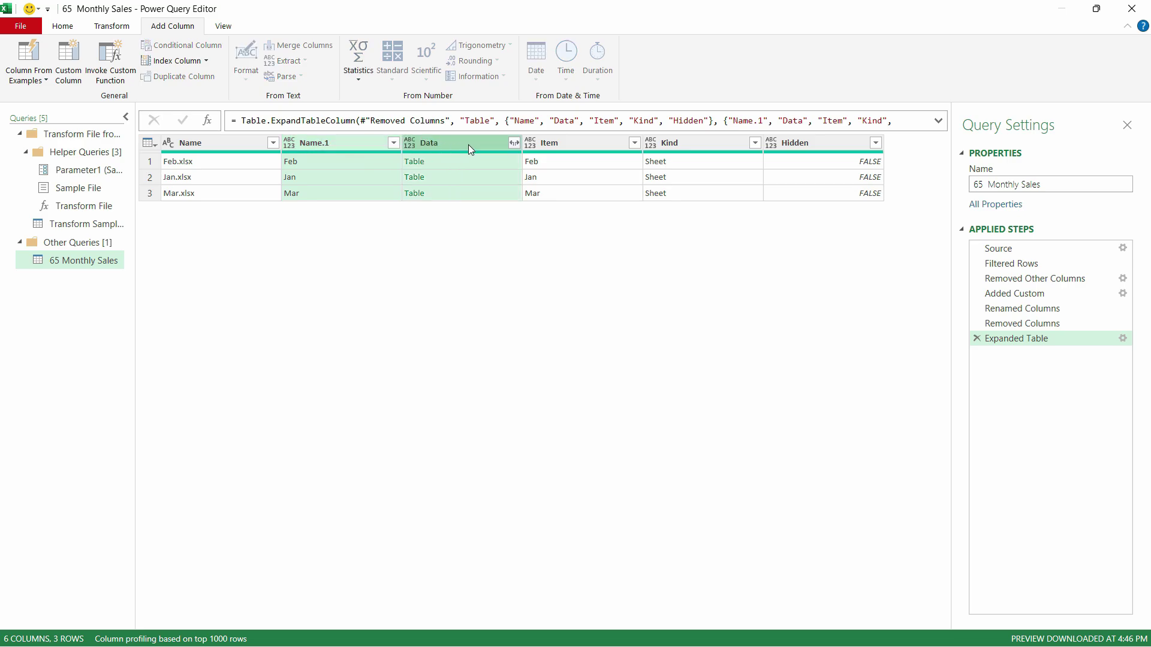
pyautogui.rightClick(469, 145)
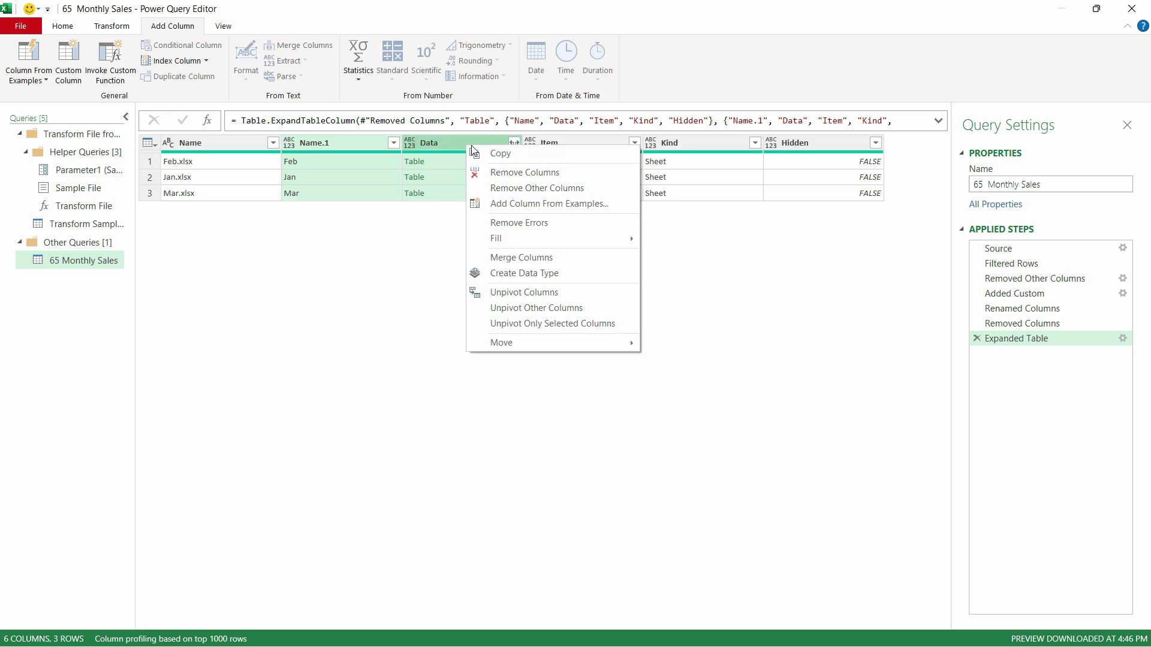
pyautogui.click(500, 189)
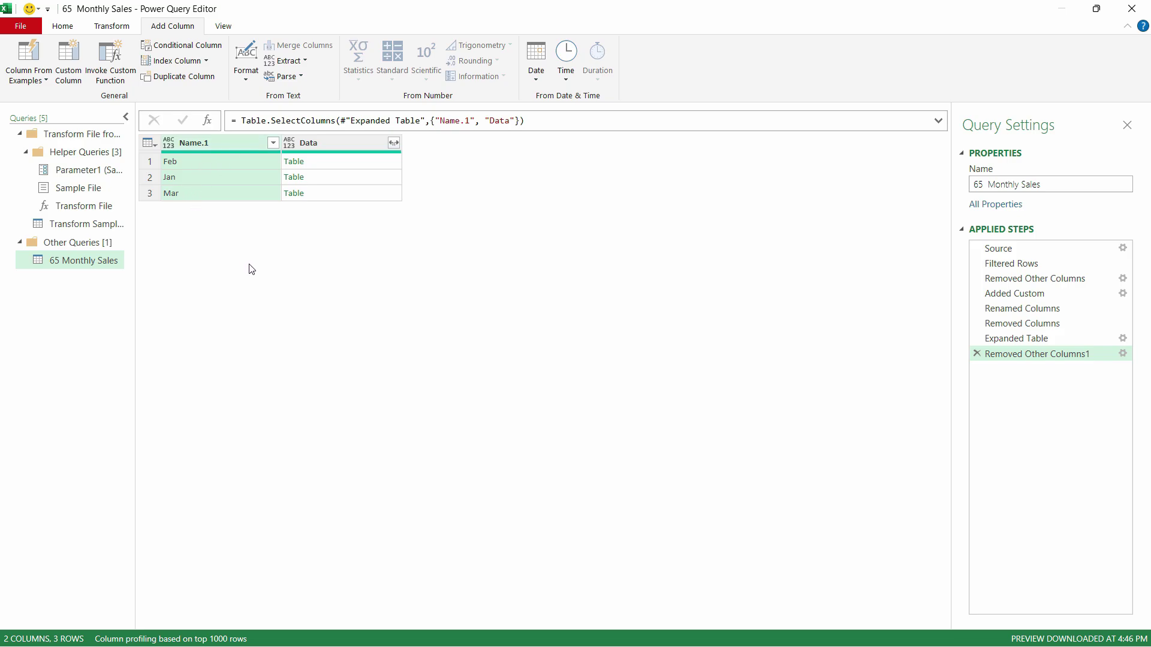
# Step: Expand the Data column into Column1 through Column6 without a column name prefix and look through the combined rows
pyautogui.click(394, 144)
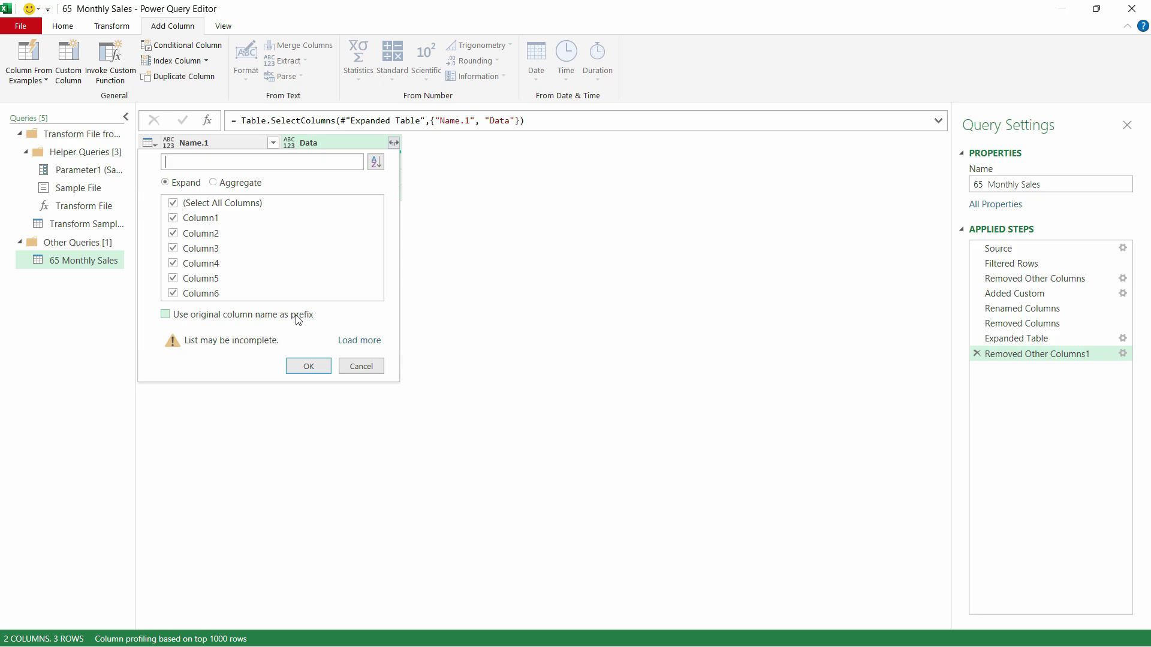
pyautogui.click(309, 366)
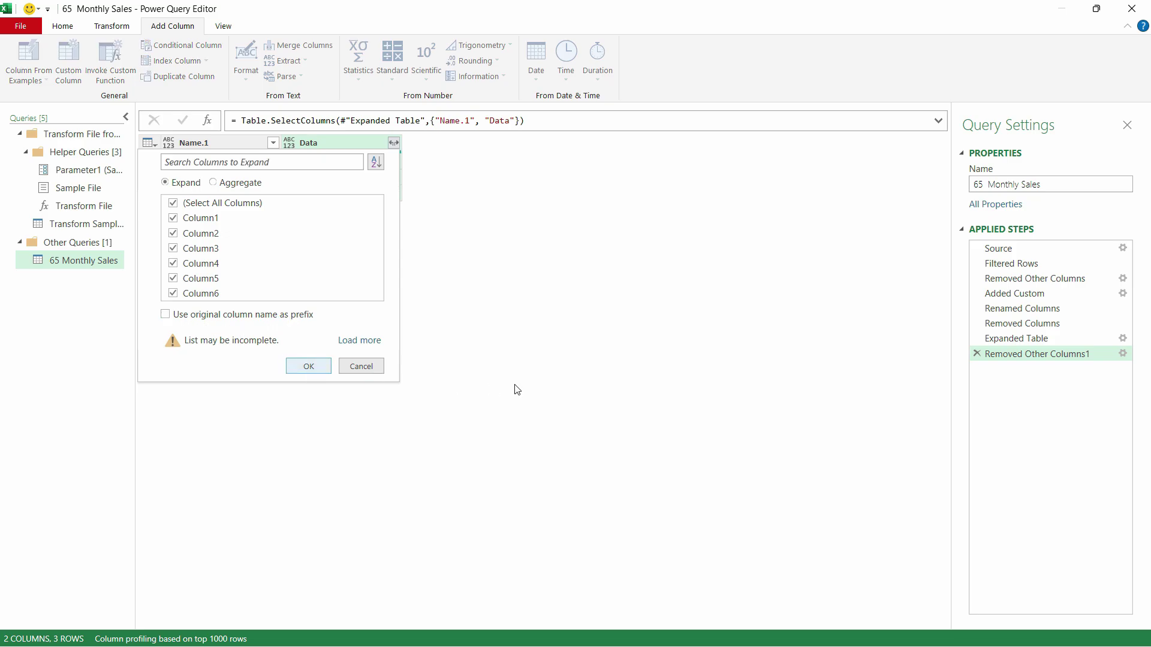
pyautogui.scroll(-20, 238, 251)
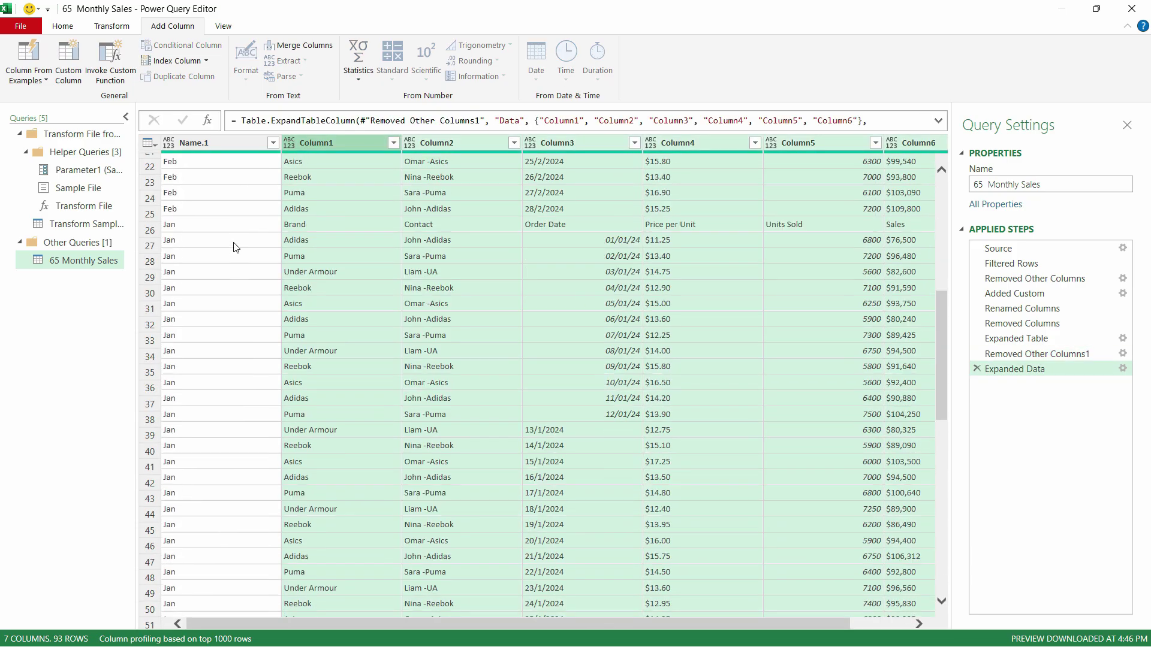
pyautogui.scroll(10, 228, 252)
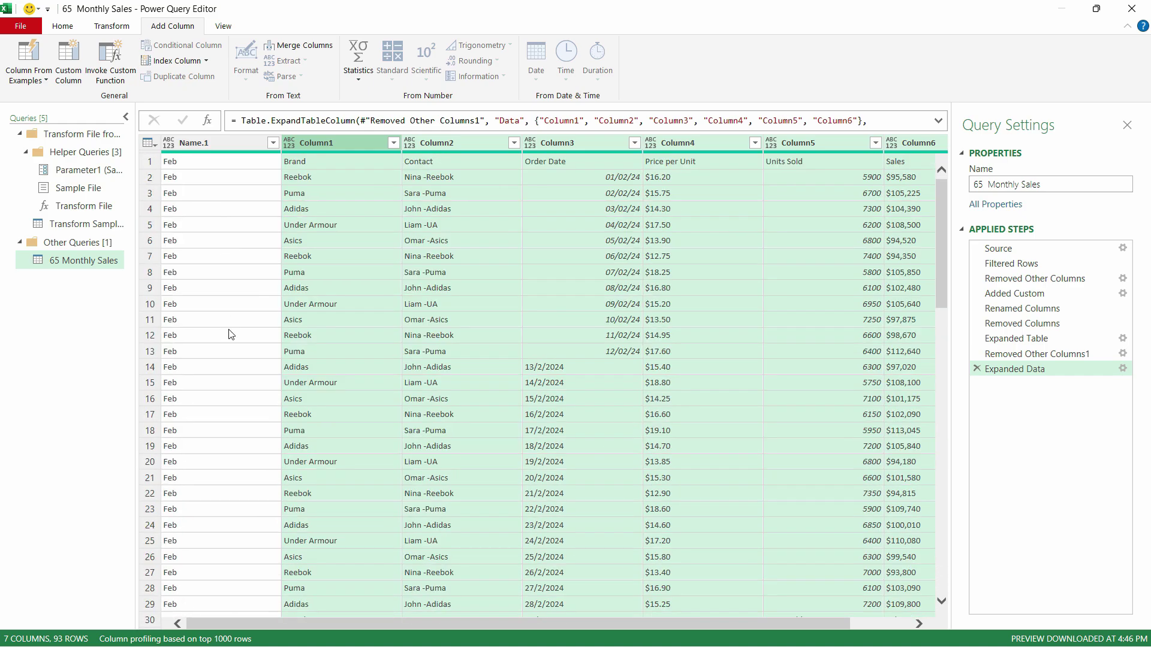
pyautogui.scroll(-10, 233, 334)
pyautogui.scroll(20, 347, 261)
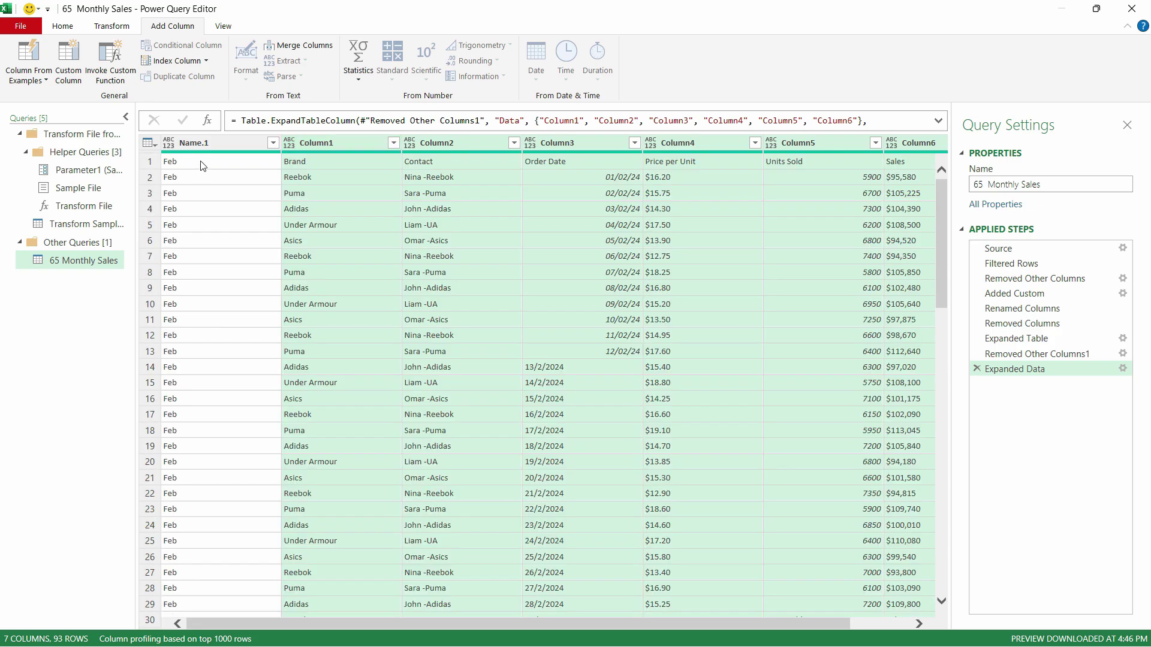
# Step: Rename the Name.1 column to Months
pyautogui.scroll(-18, 186, 180)
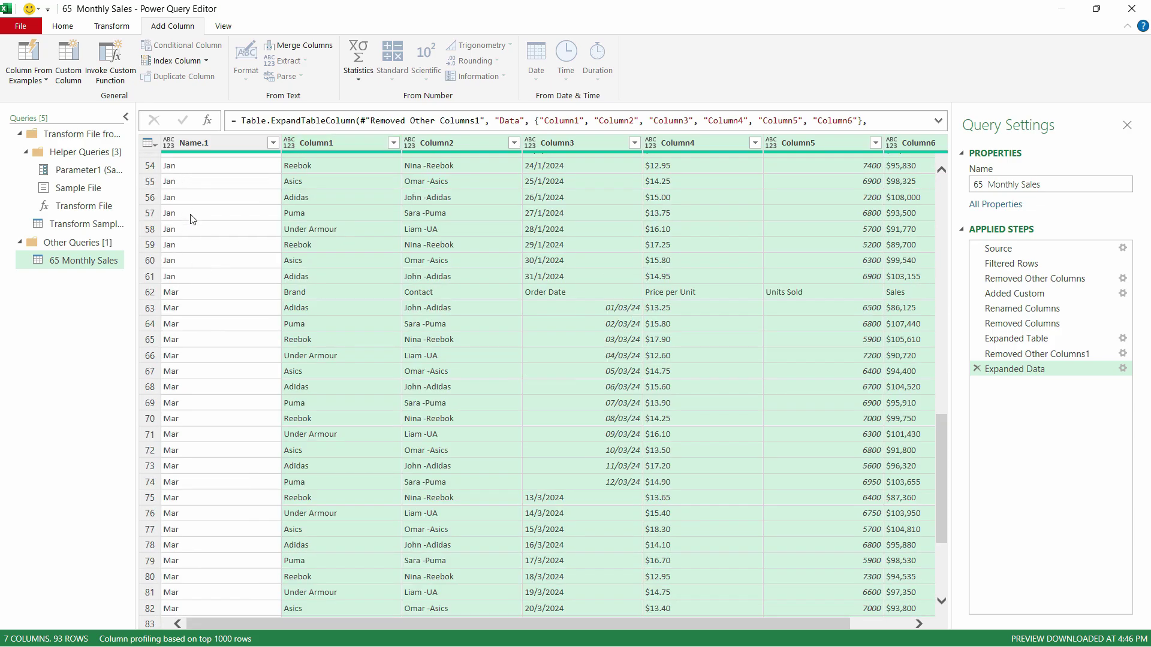
pyautogui.scroll(-1, 198, 368)
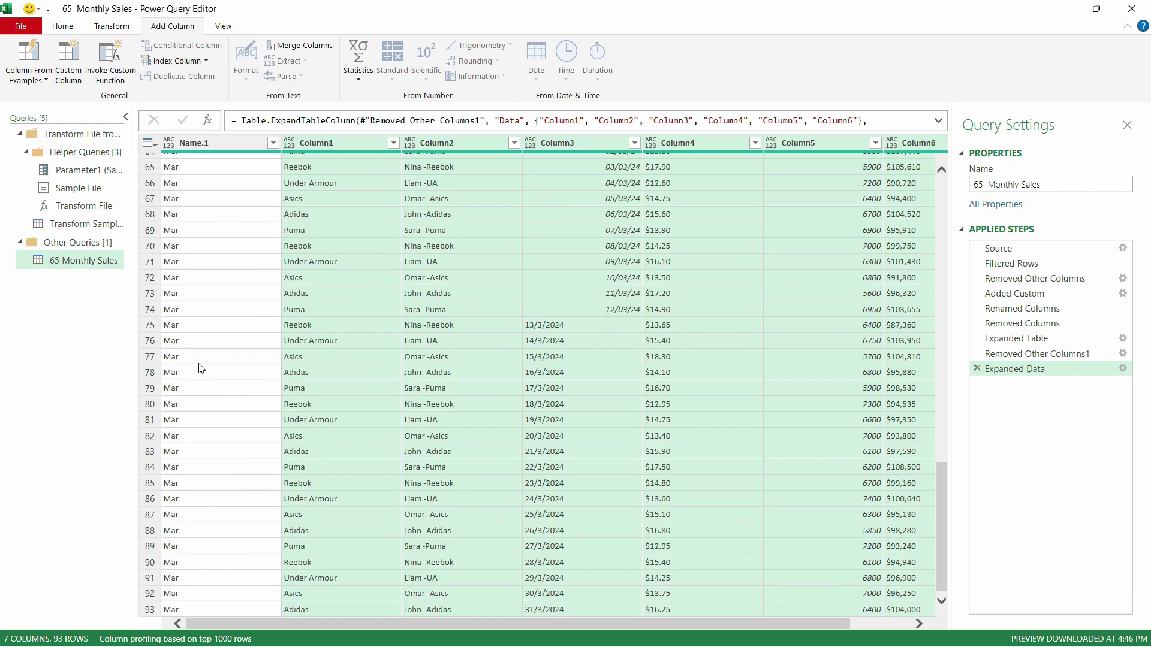
pyautogui.click(255, 181)
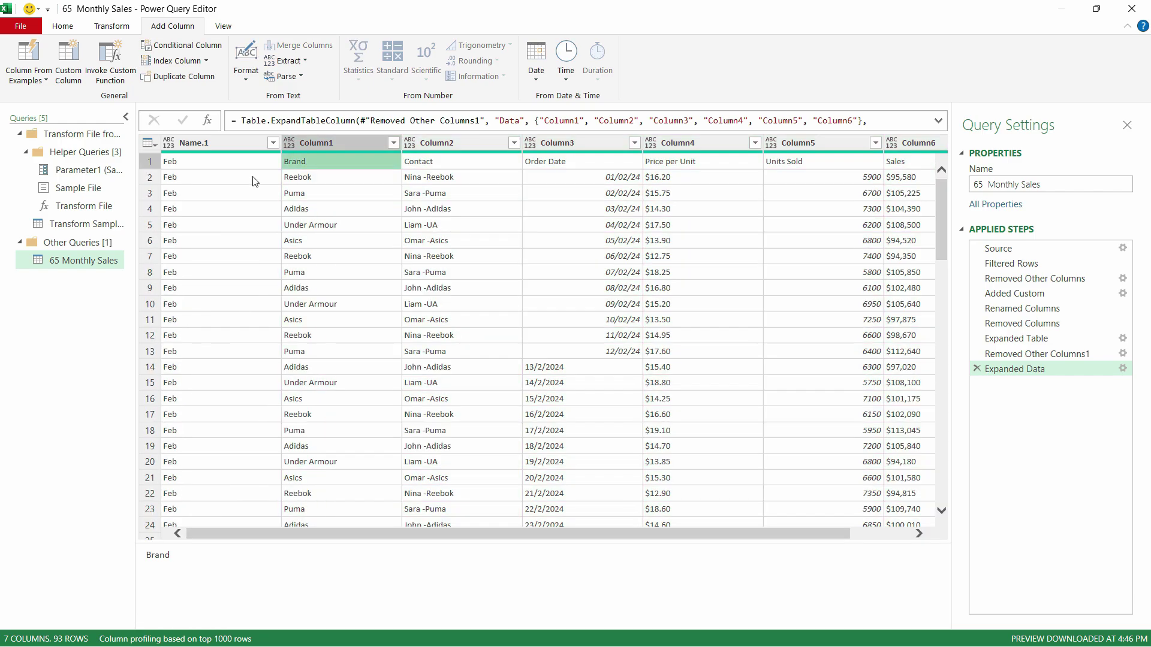
pyautogui.click(200, 145)
pyautogui.rightClick(208, 142)
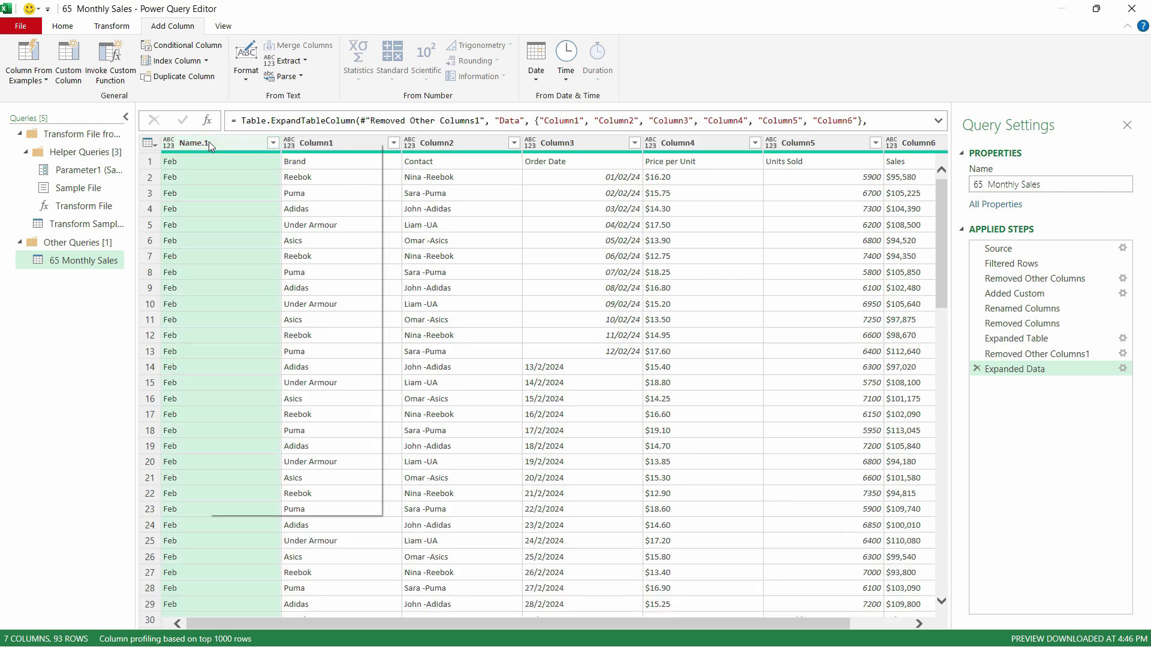
pyautogui.click(263, 456)
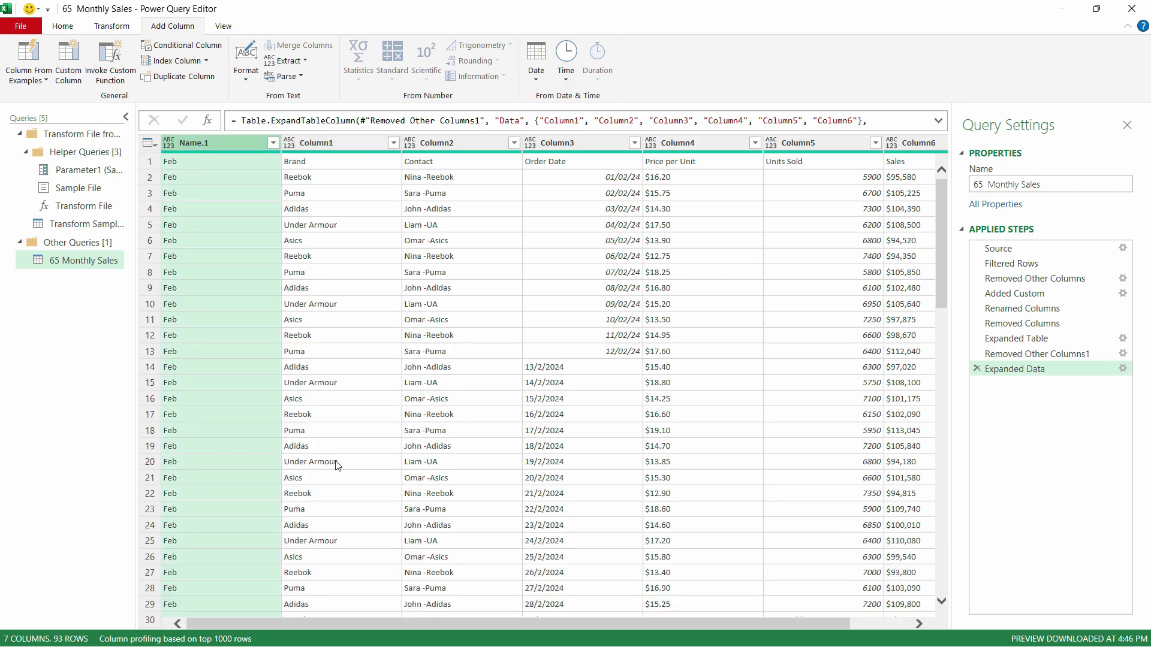
pyautogui.write('Moths')
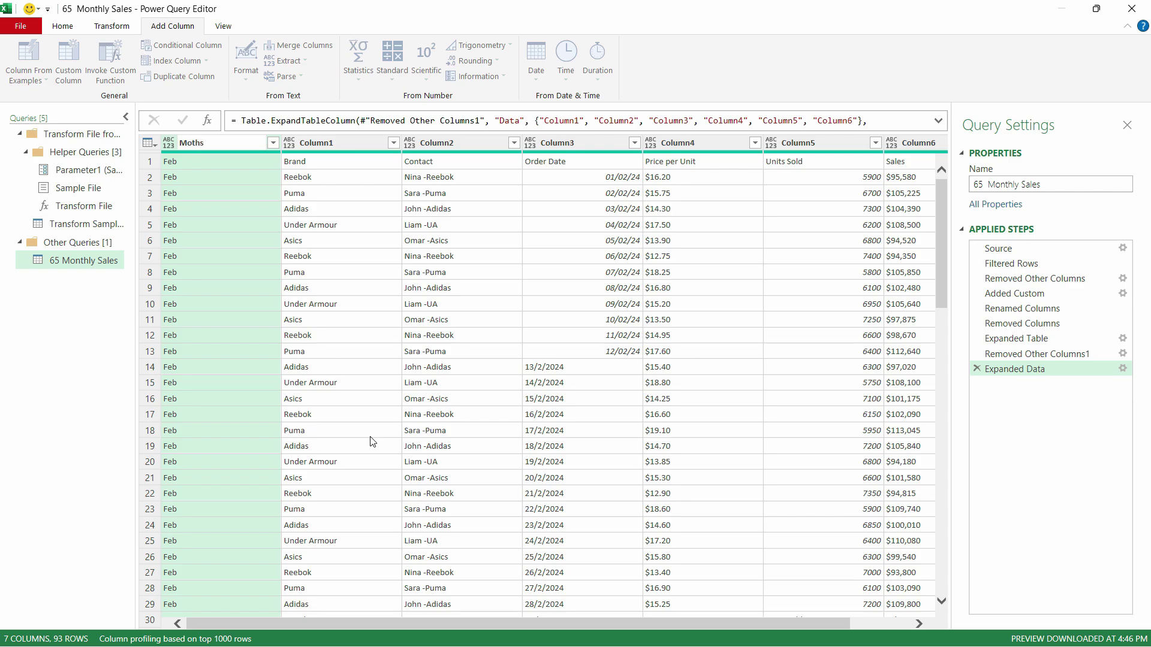
pyautogui.press('BackSpace')
pyautogui.press('BackSpace')
pyautogui.press('BackSpace')
pyautogui.write('nth')
pyautogui.press('Return')
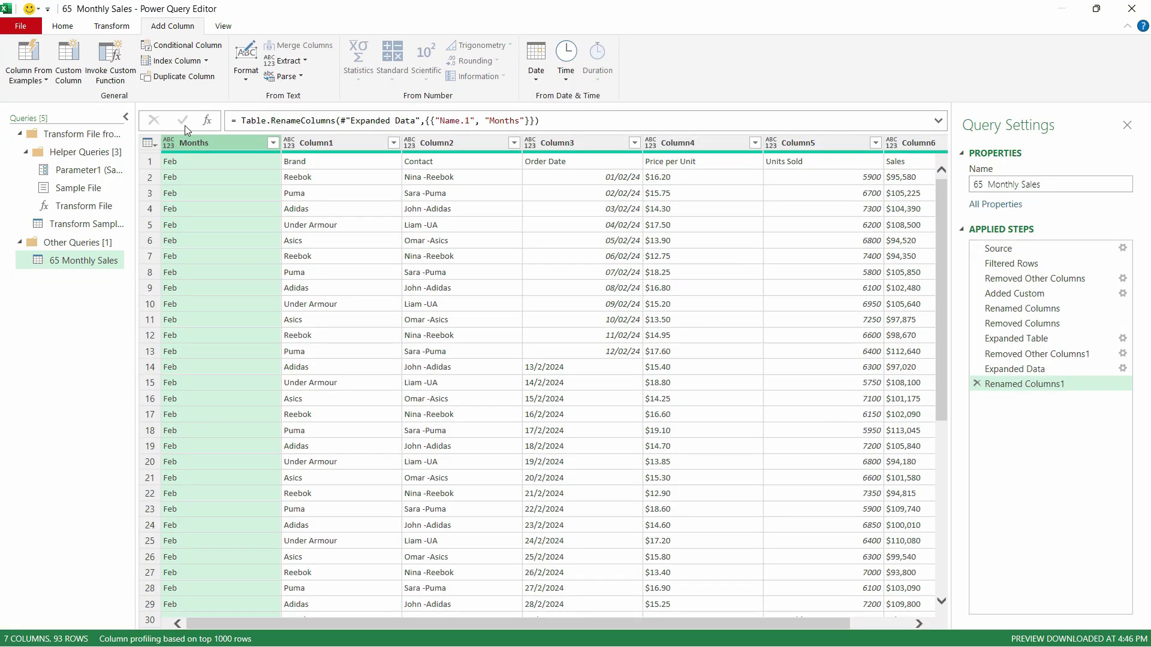
# Step: Set the data type of the Months column to Text
pyautogui.click(111, 27)
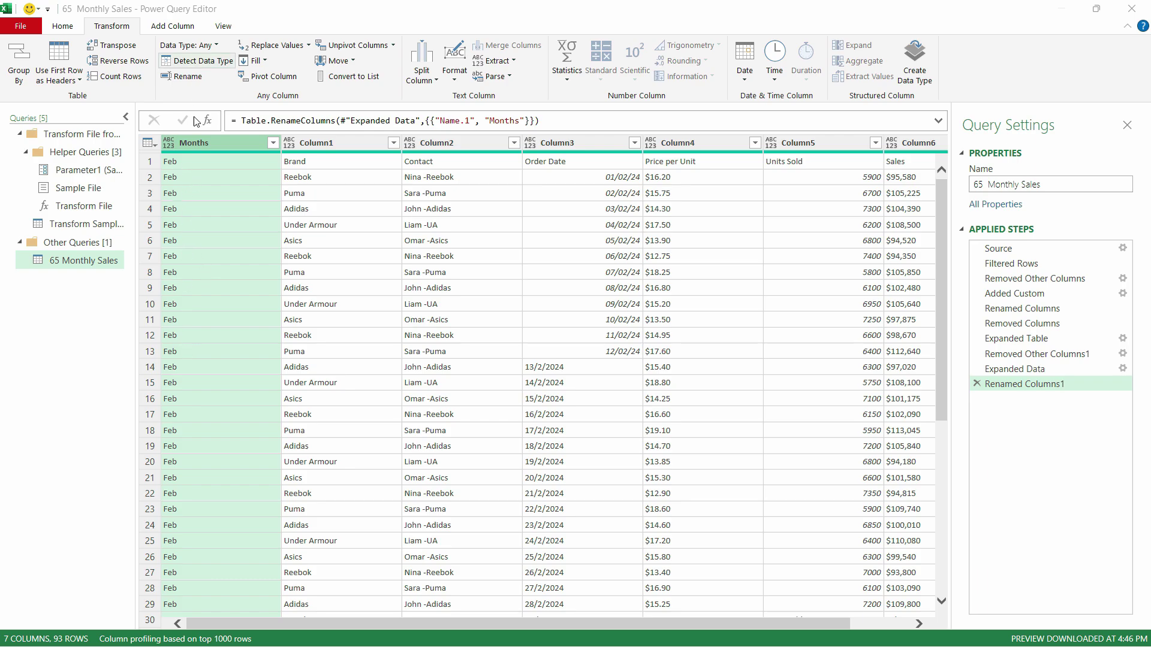
pyautogui.click(203, 46)
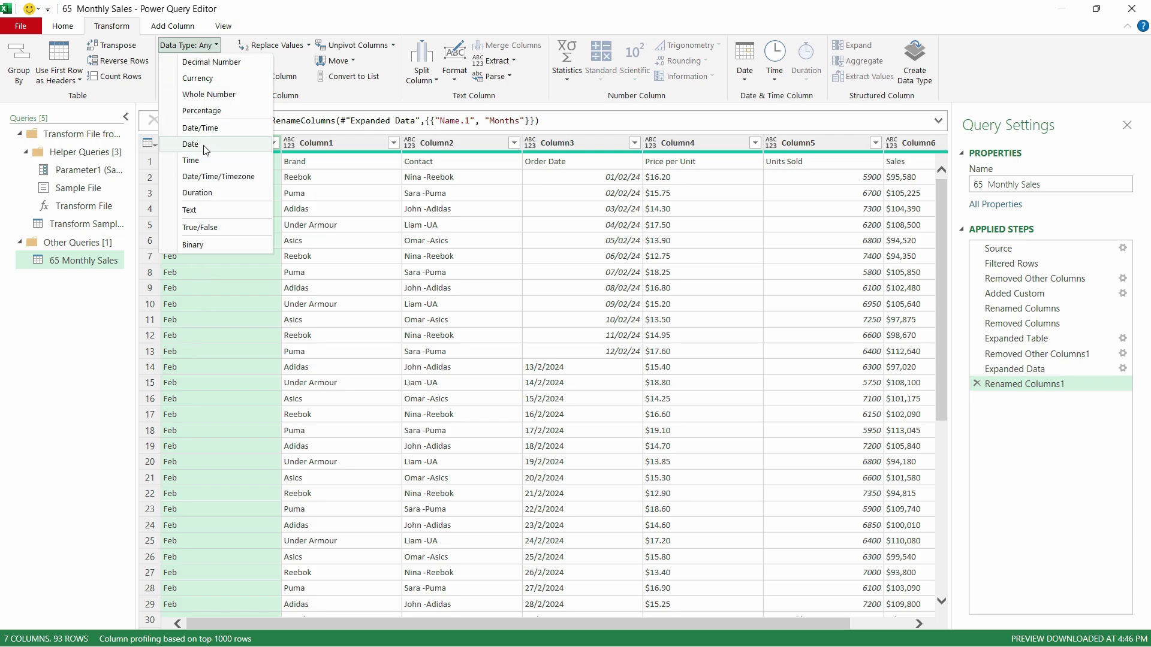
pyautogui.click(192, 210)
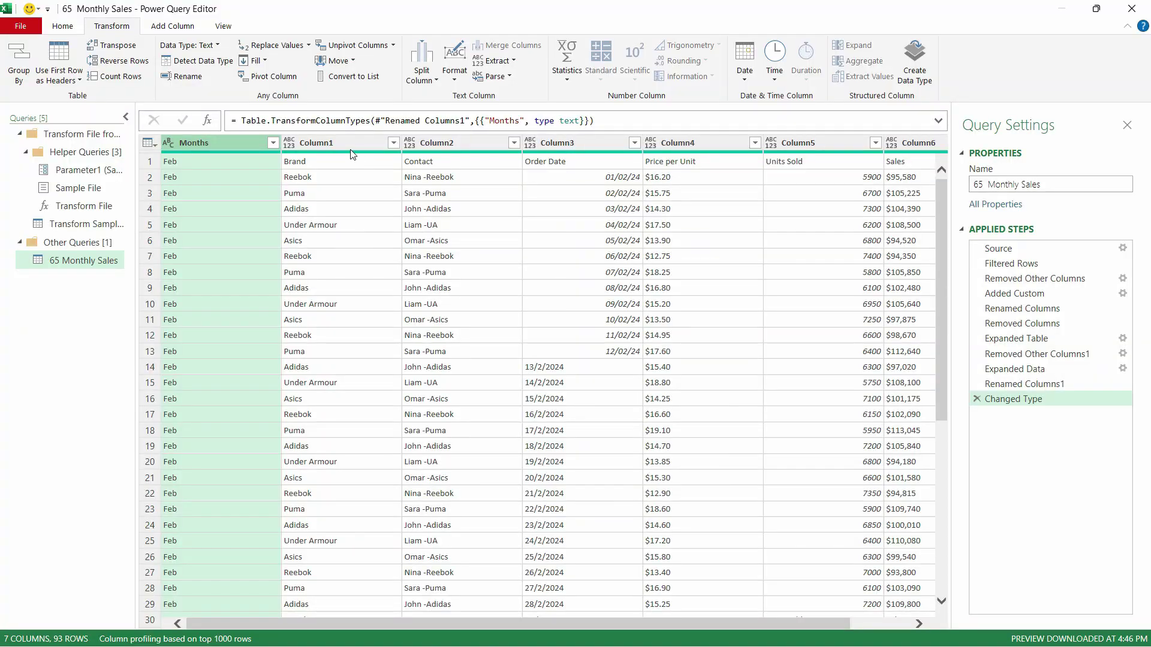
# Step: Promote the first row of the combined table to column headers
pyautogui.click(464, 171)
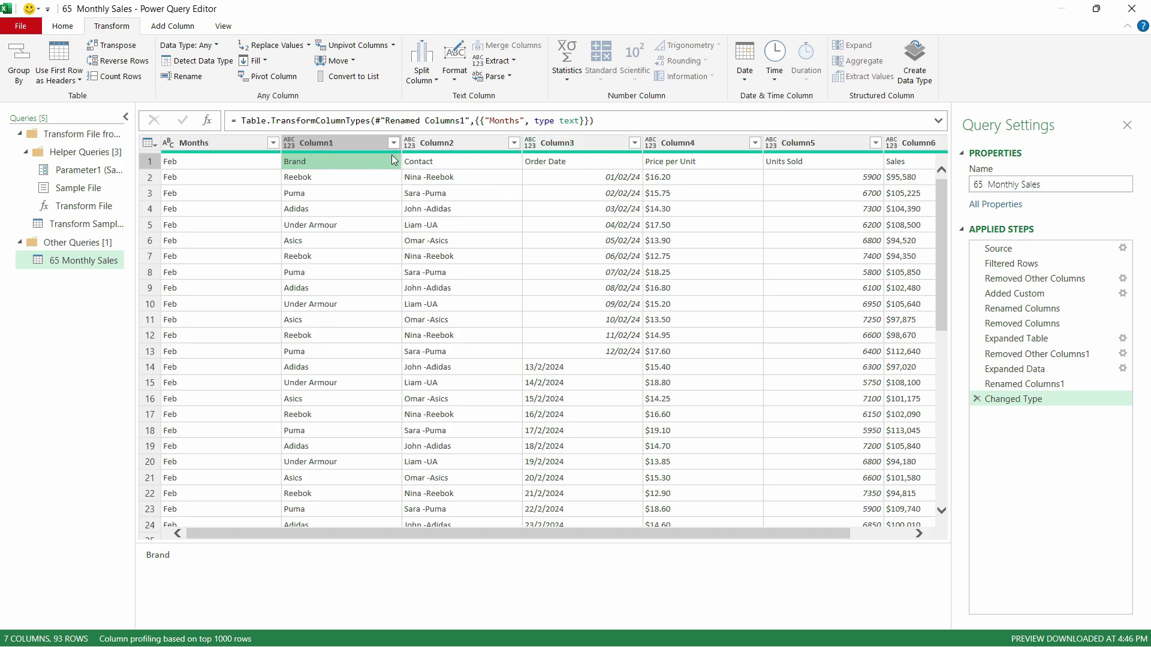
pyautogui.click(149, 143)
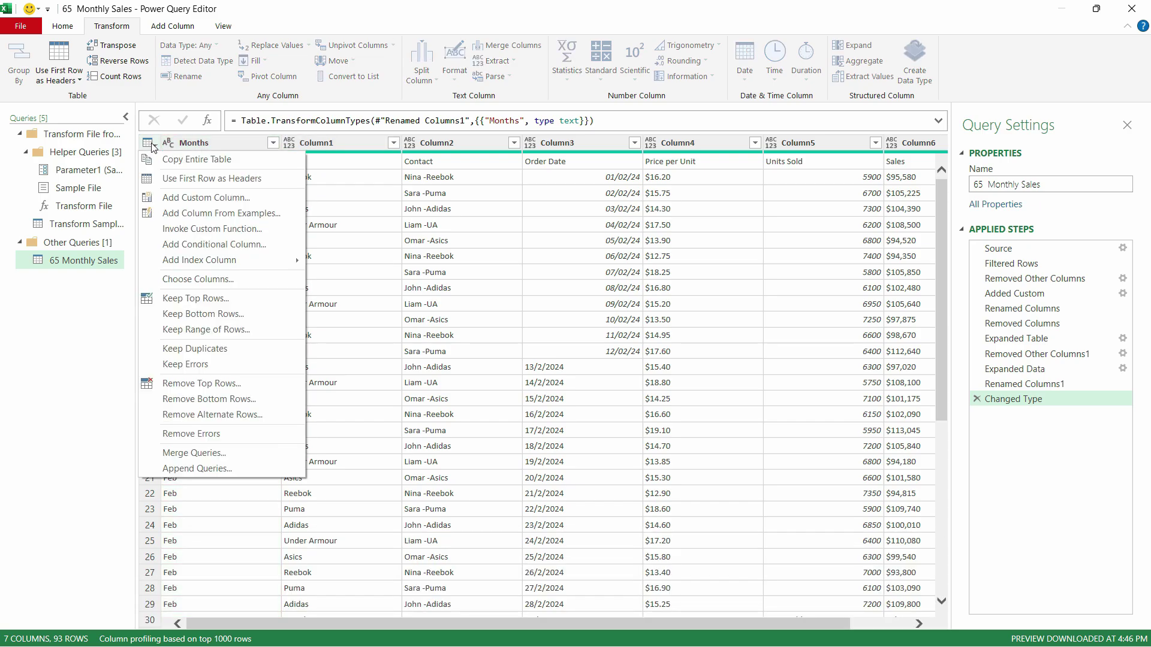
pyautogui.click(150, 143)
pyautogui.click(151, 166)
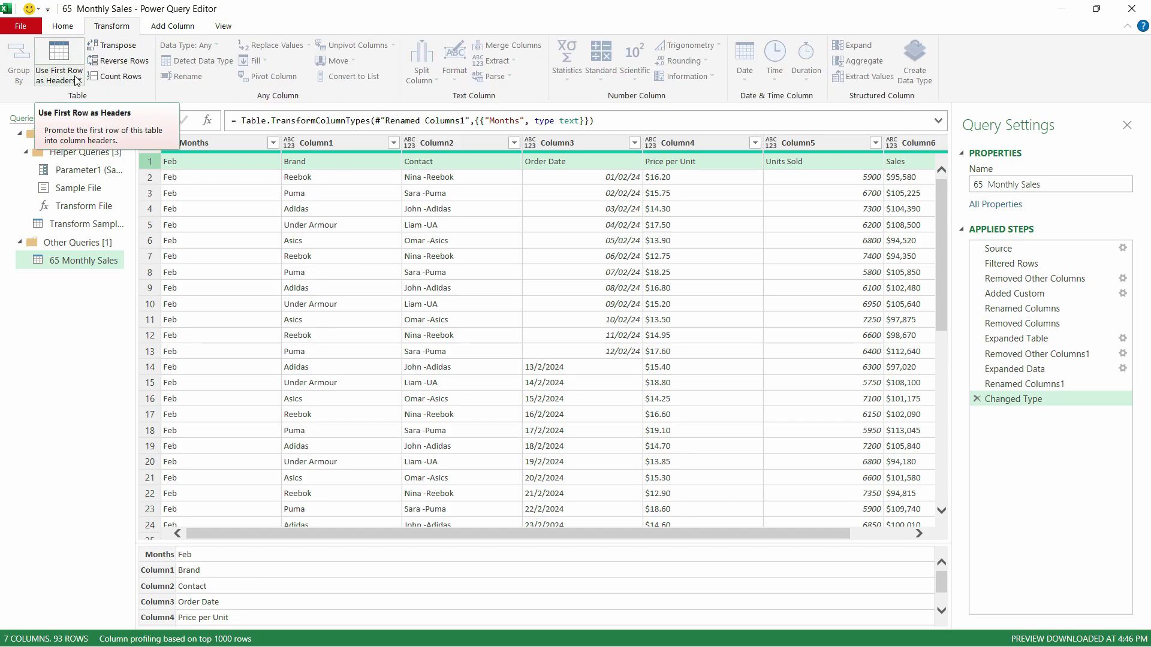
pyautogui.click(52, 83)
pyautogui.click(69, 104)
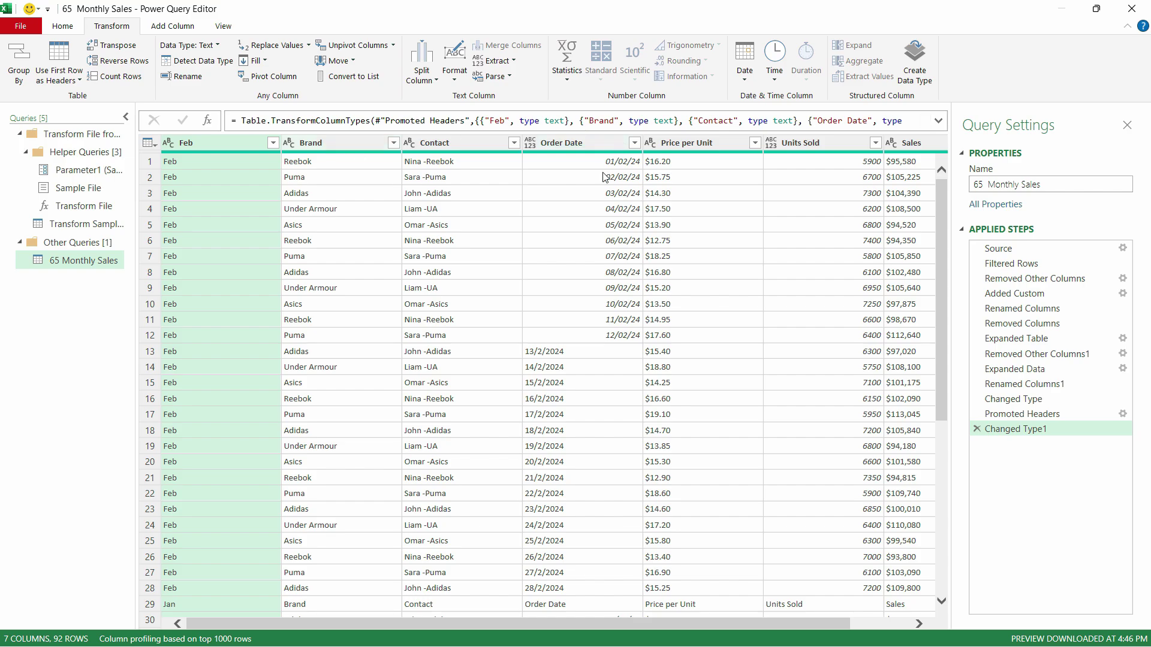
# Step: Try the Date data type on the Order Date column and look through its rows
pyautogui.click(594, 144)
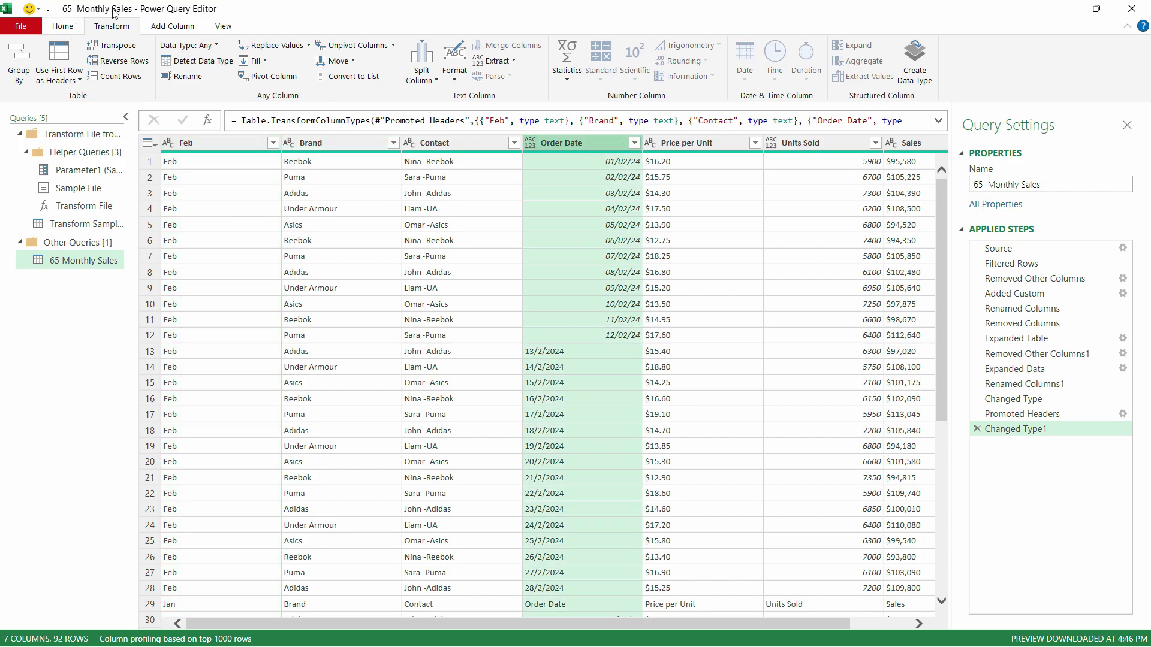
pyautogui.click(173, 27)
pyautogui.click(246, 72)
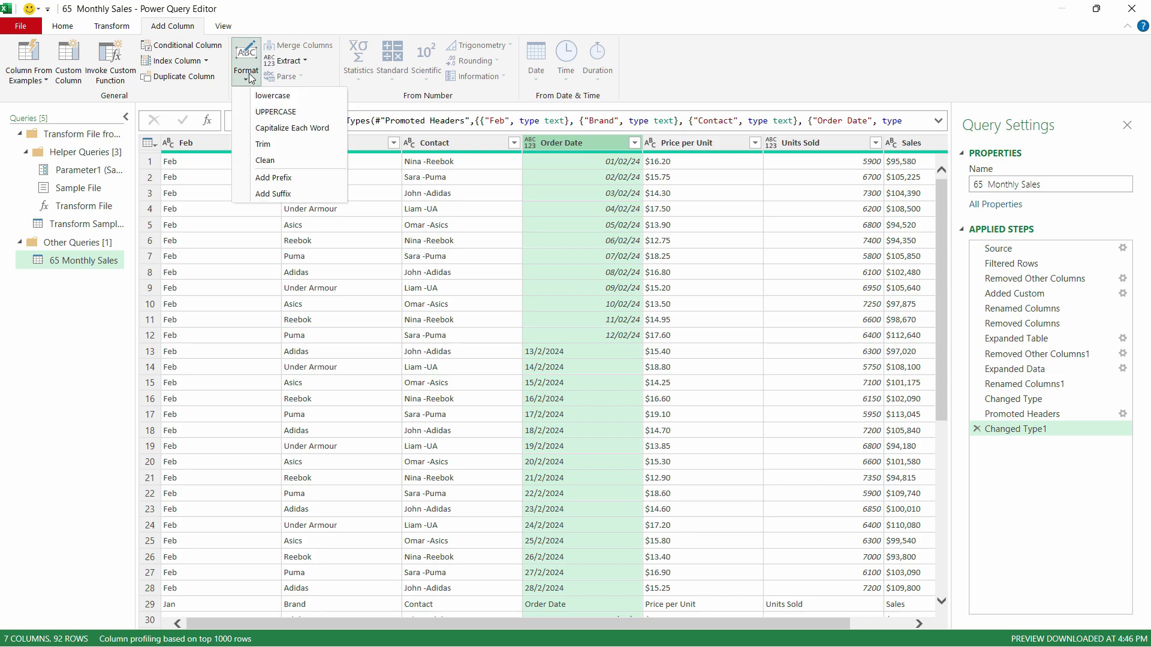
pyautogui.click(247, 72)
pyautogui.click(223, 26)
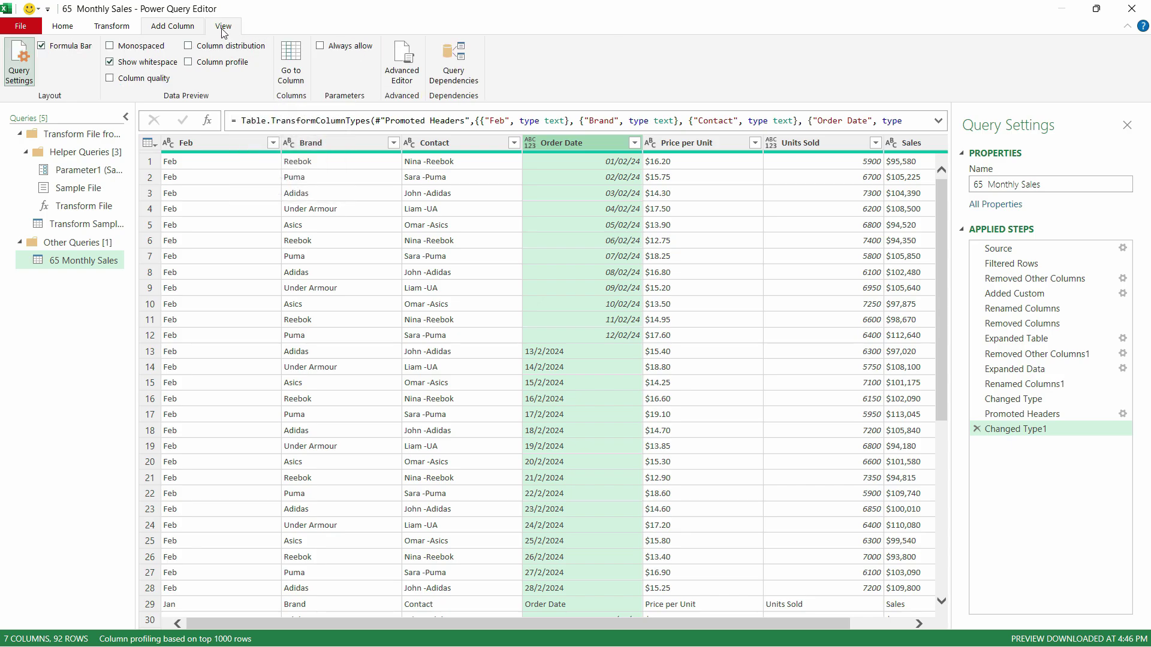
pyautogui.click(111, 25)
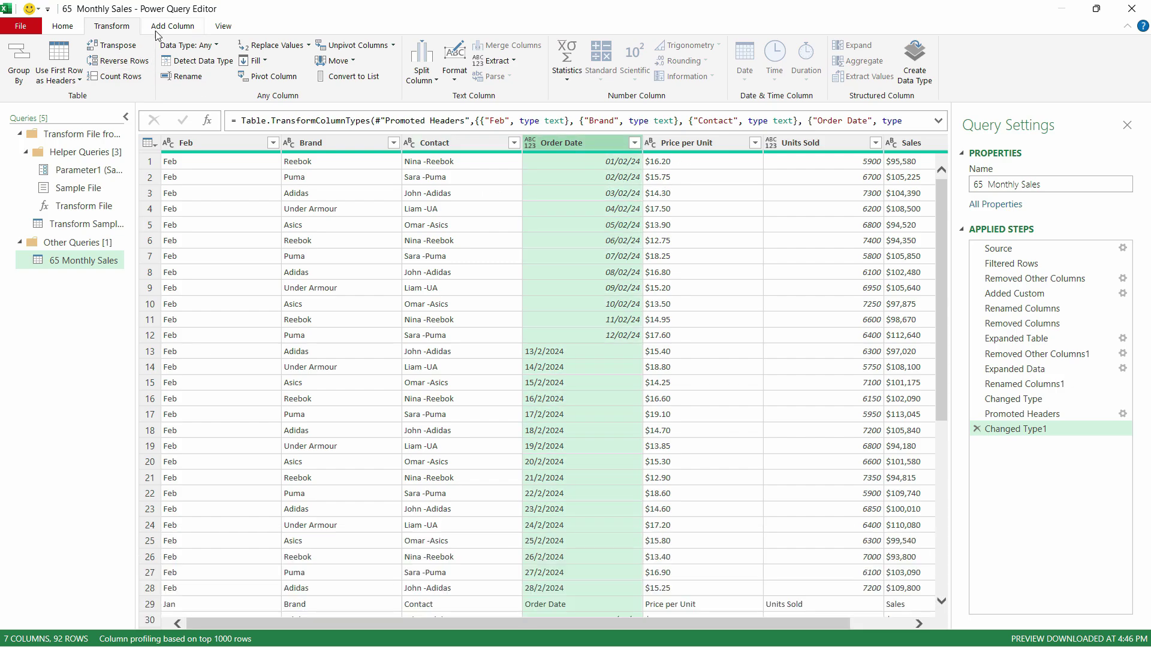
pyautogui.click(213, 46)
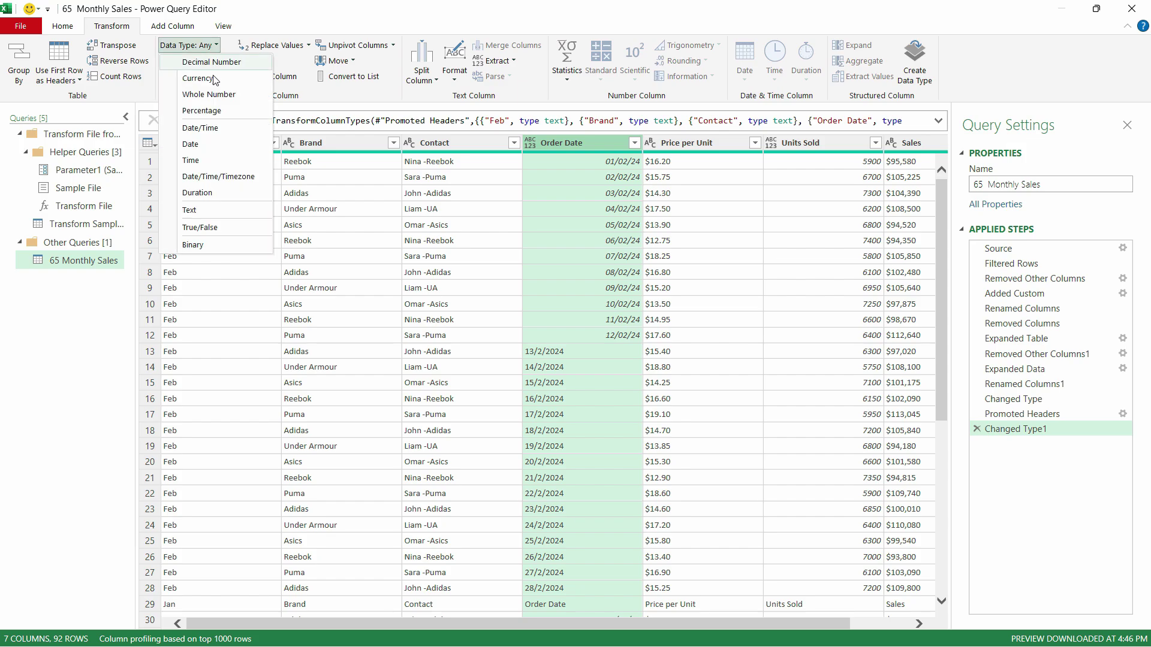
pyautogui.click(191, 145)
pyautogui.scroll(-20, 582, 291)
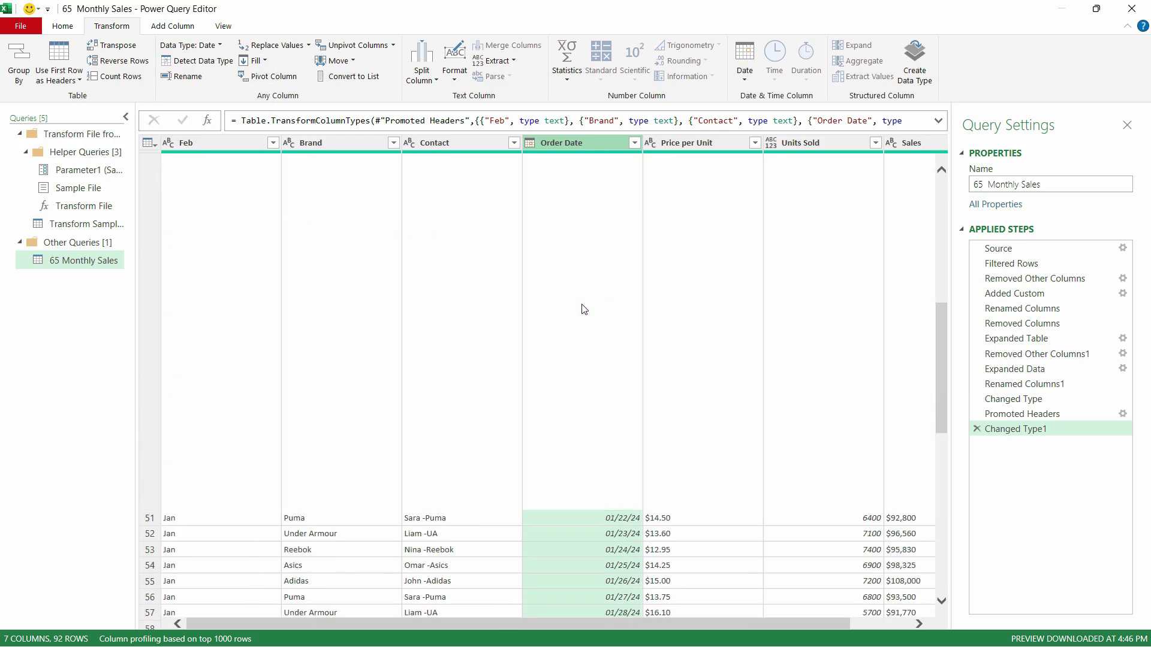
pyautogui.click(208, 47)
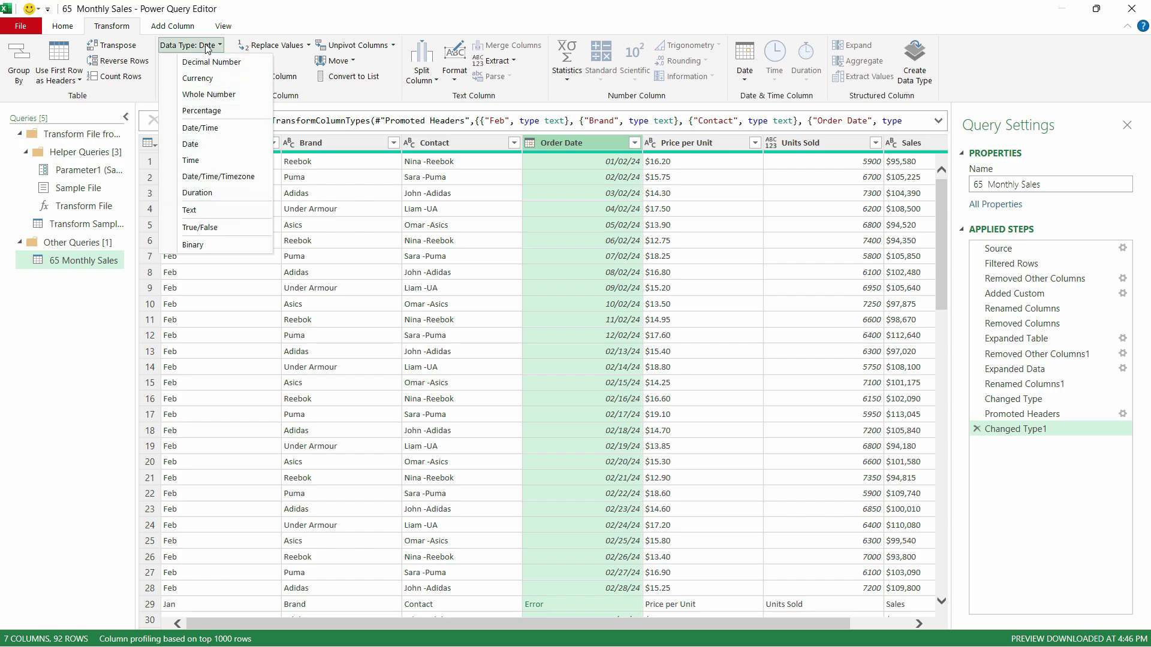
pyautogui.click(208, 47)
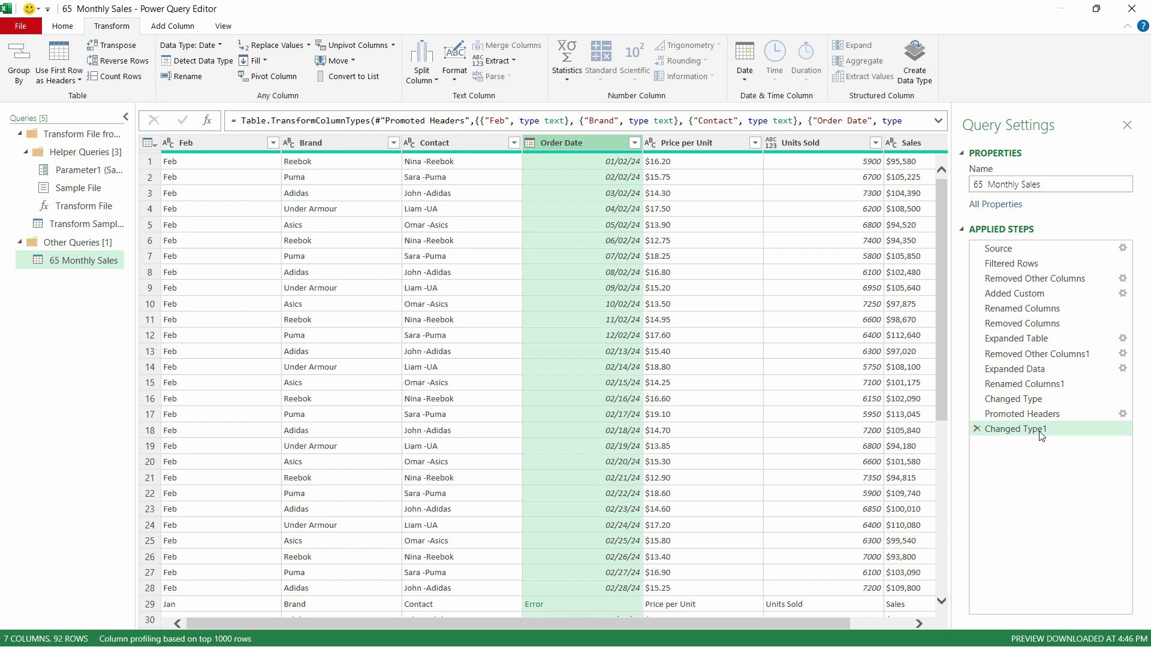
# Step: Remove the Changed Type1 step from the query and look through the remaining rows
pyautogui.click(976, 429)
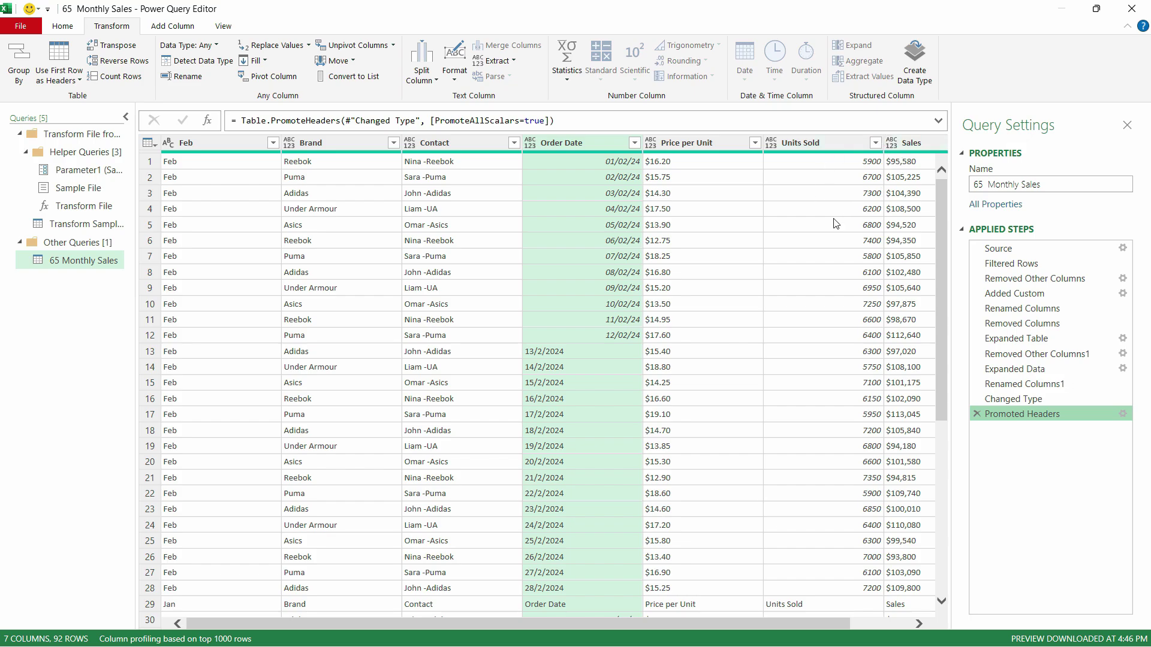
pyautogui.scroll(-20, 831, 268)
pyautogui.click(702, 276)
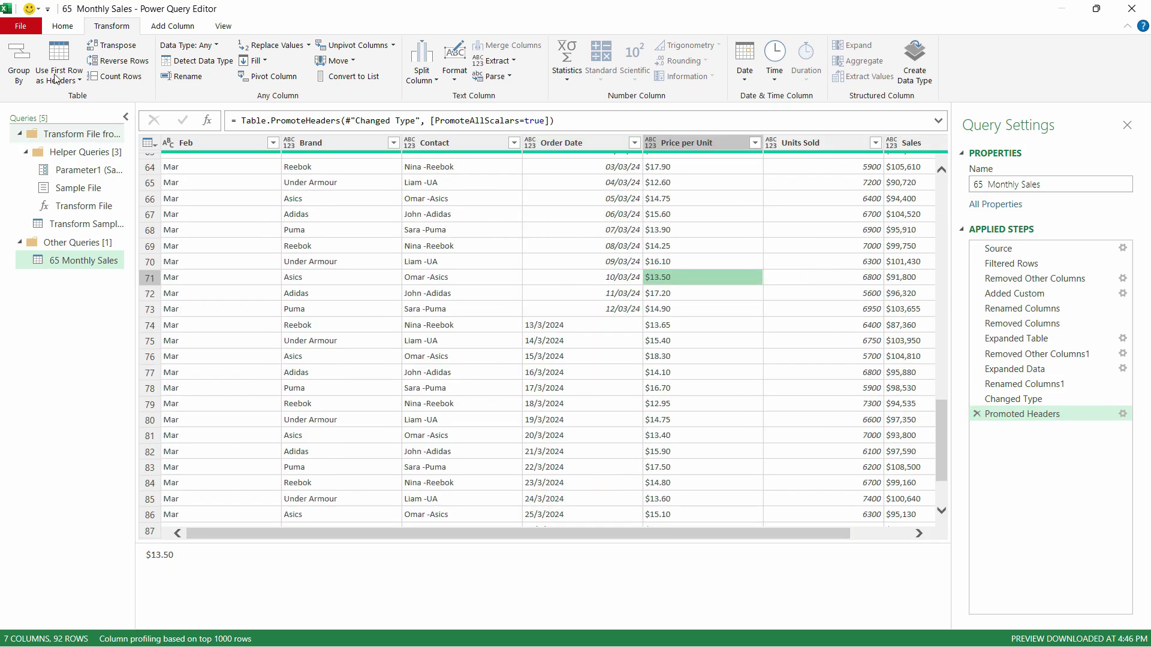
# Step: Close the query editor, load the 65 Monthly Sales query into the workbook and look through the loaded table
pyautogui.click(63, 25)
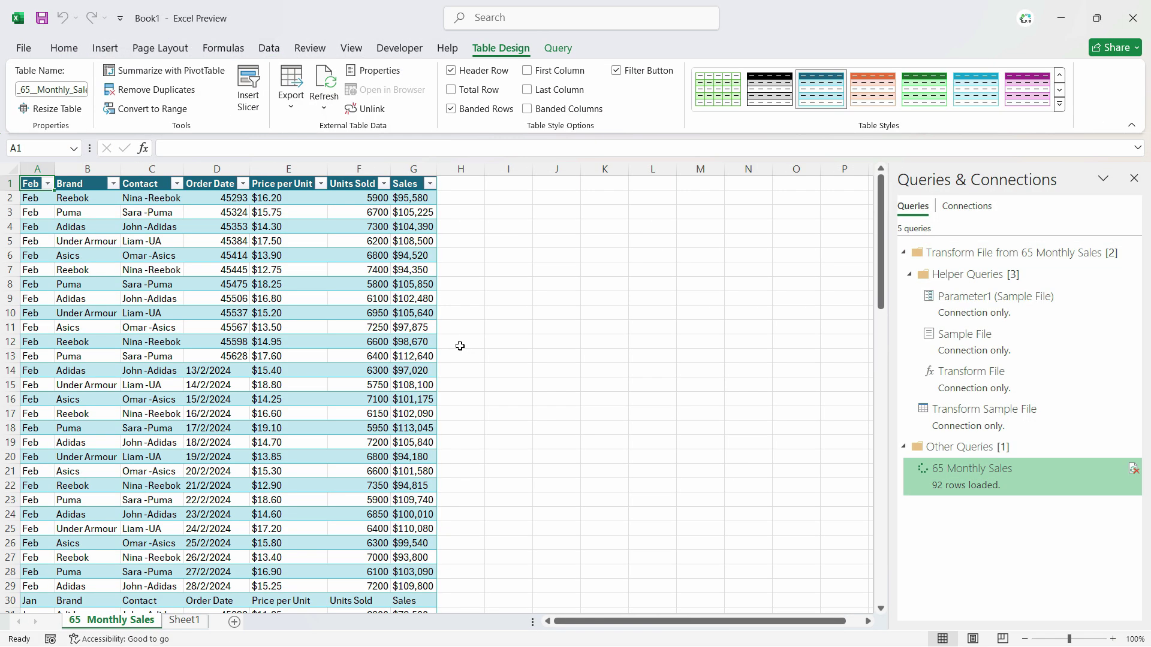
pyautogui.scroll(-14, 357, 341)
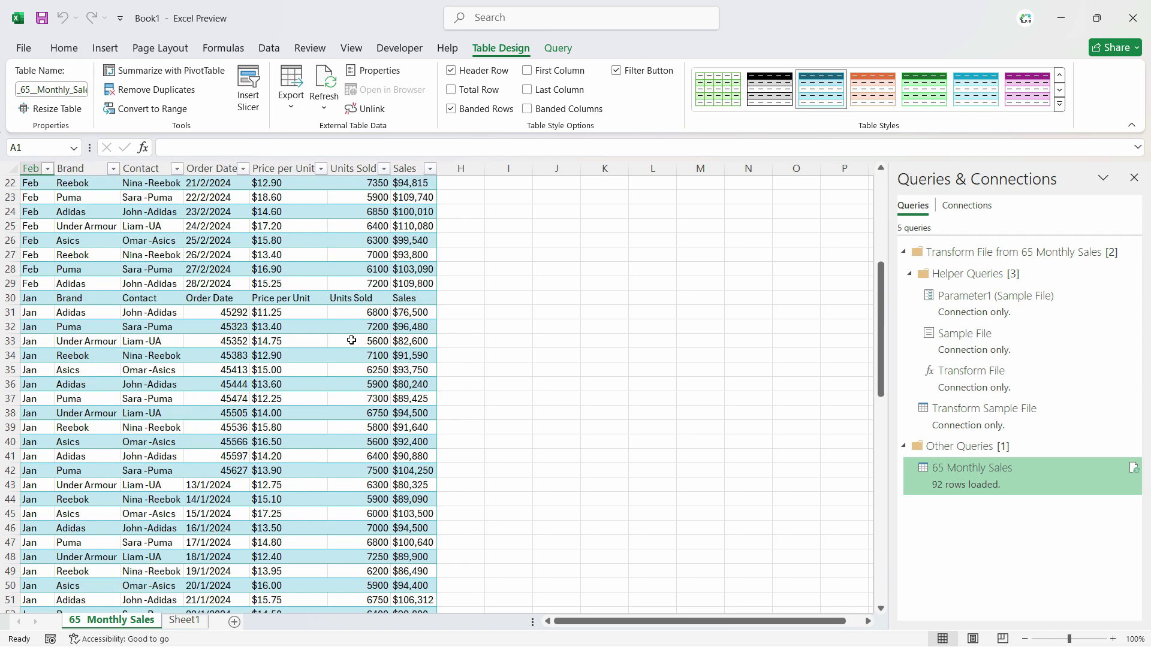
pyautogui.scroll(6, 363, 338)
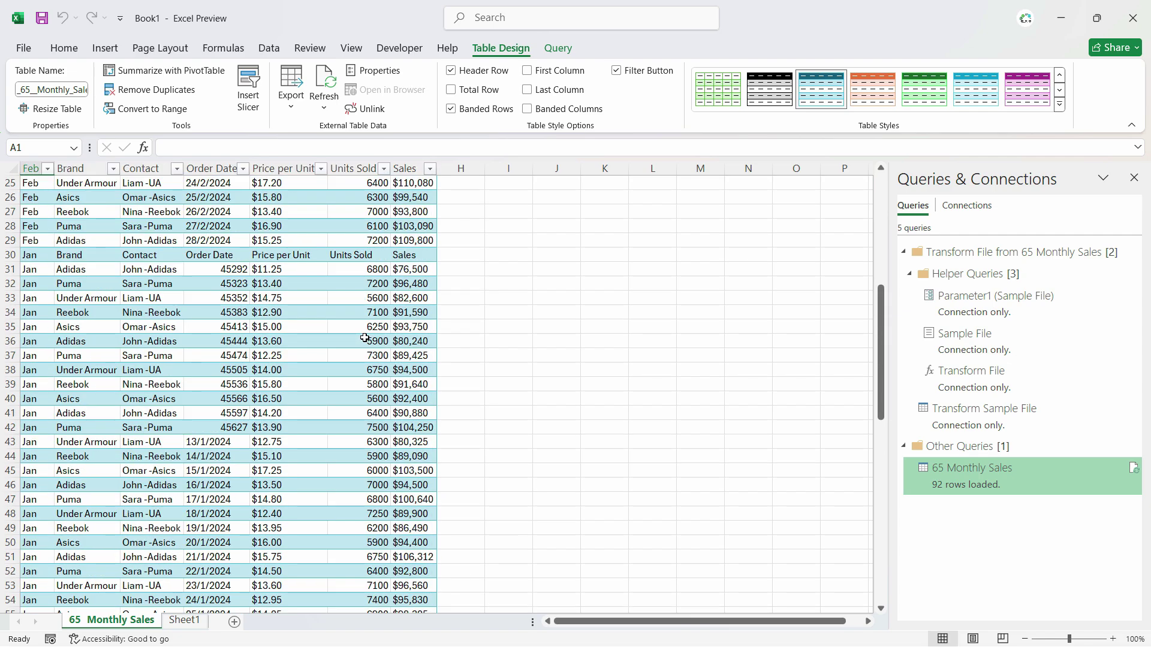
# Step: Delete the repeated header rows above the Jan and Mar data, rows 30 and 61, from the loaded table
pyautogui.click(13, 253)
pyautogui.rightClick(13, 252)
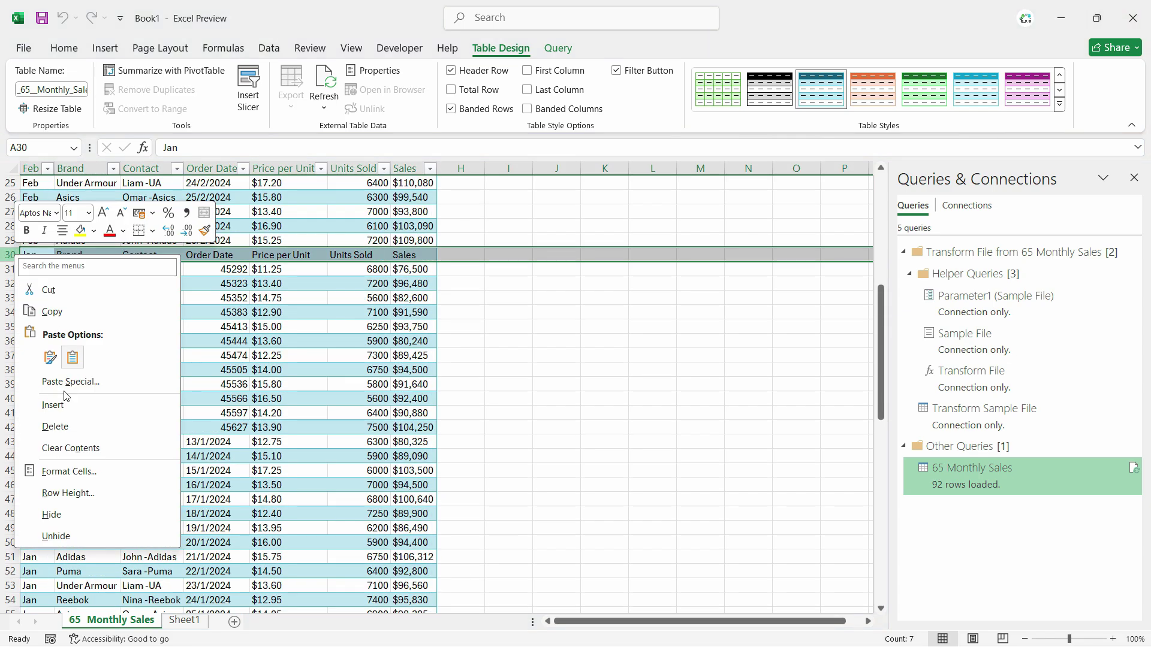
pyautogui.click(54, 430)
pyautogui.scroll(-2, 155, 371)
pyautogui.scroll(-5, 154, 371)
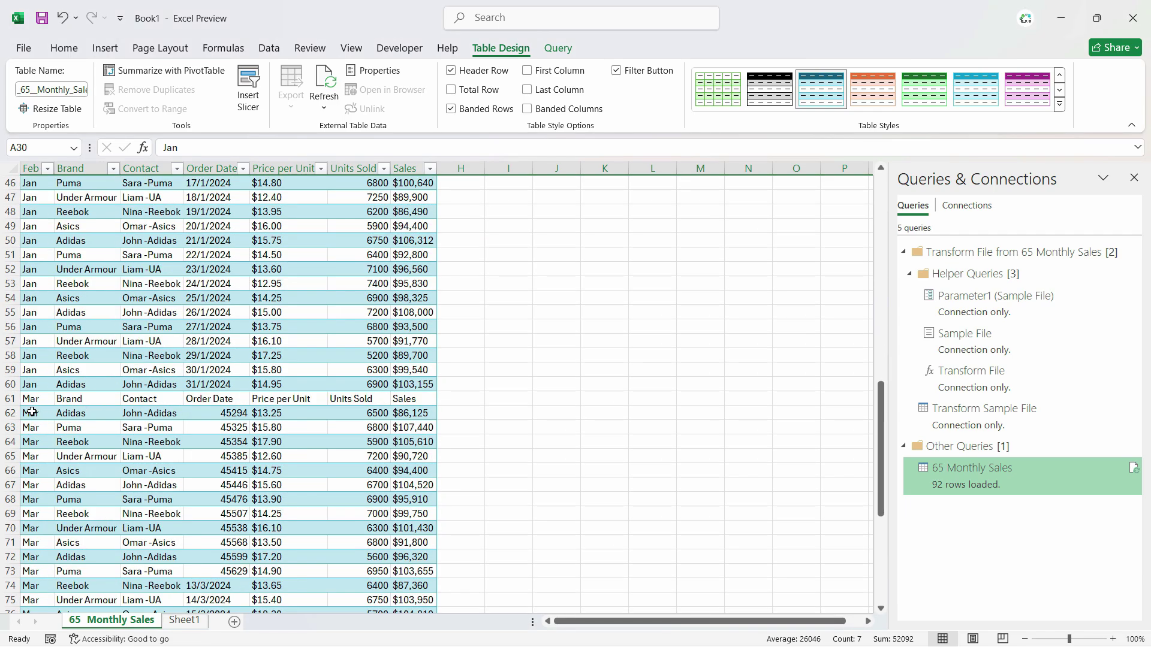
pyautogui.click(6, 398)
pyautogui.rightClick(6, 397)
pyautogui.click(51, 270)
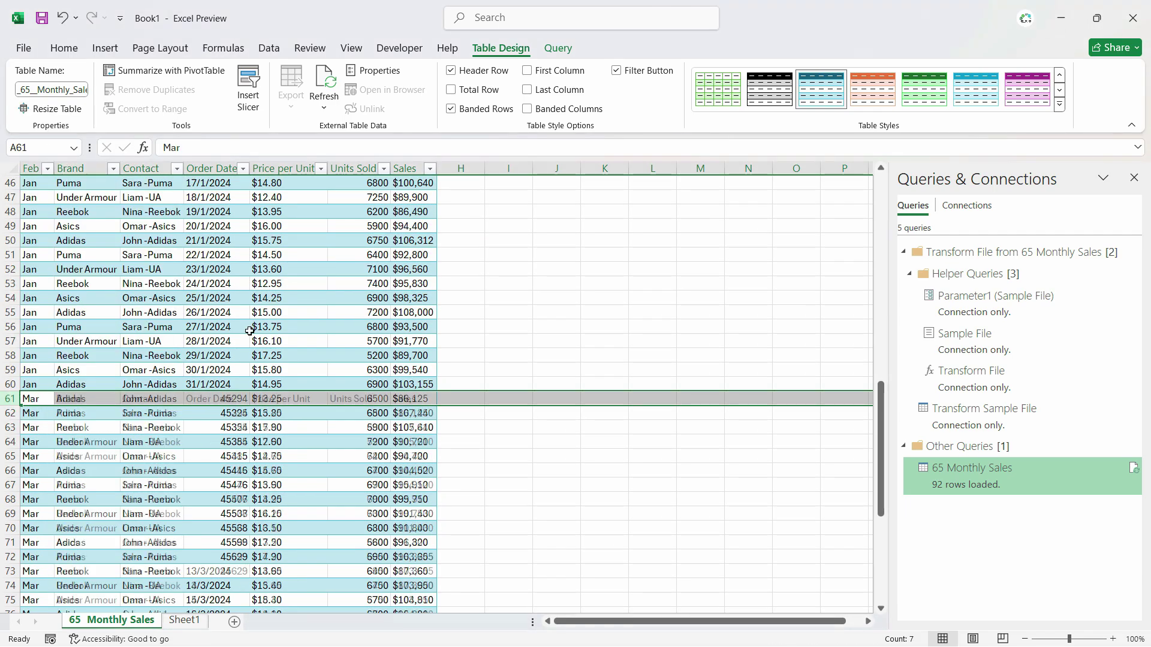
# Step: Examine the first Price per Unit value in cell E2 and look through the cleaned table
pyautogui.click(375, 324)
pyautogui.scroll(15, 371, 333)
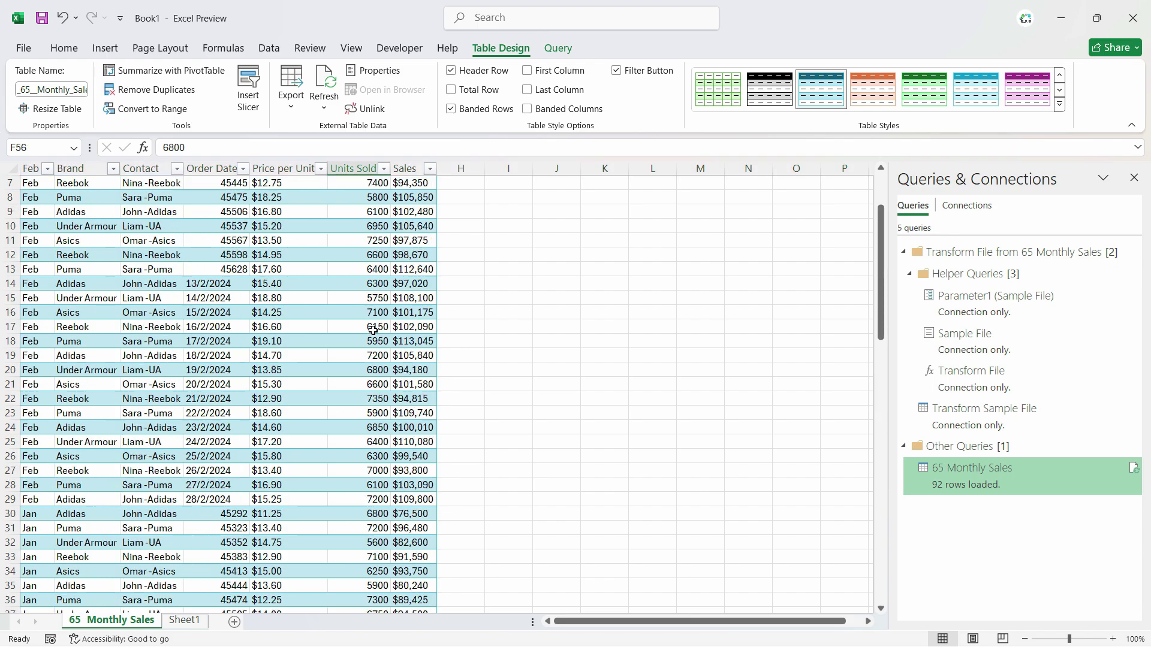
pyautogui.click(283, 201)
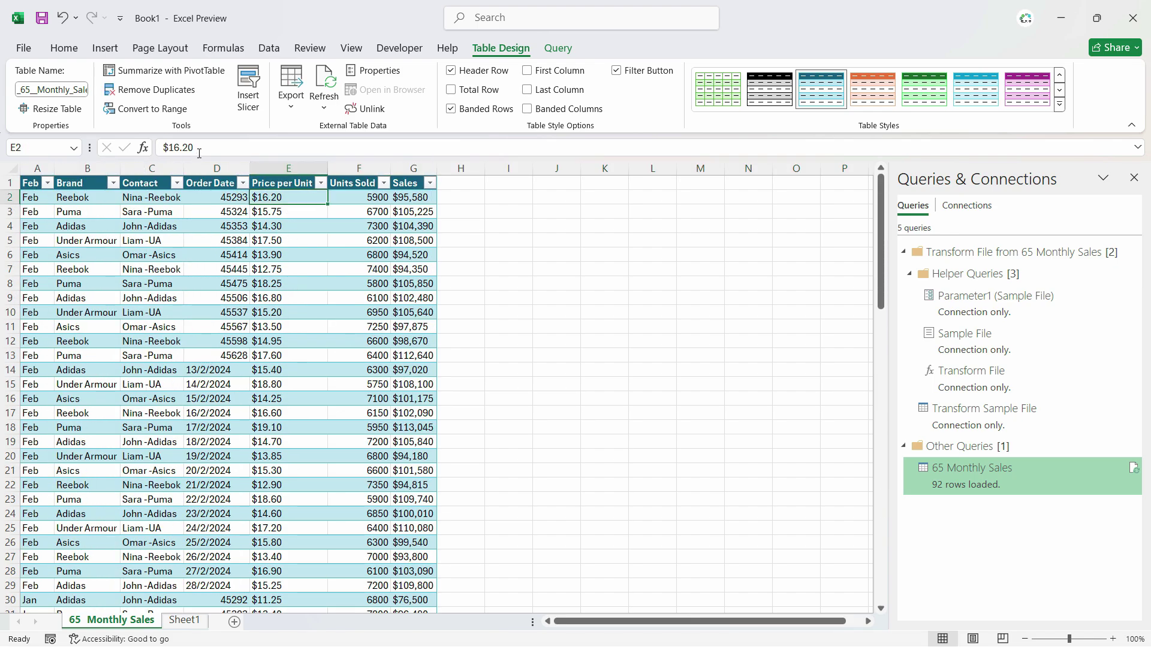
pyautogui.doubleClick(304, 201)
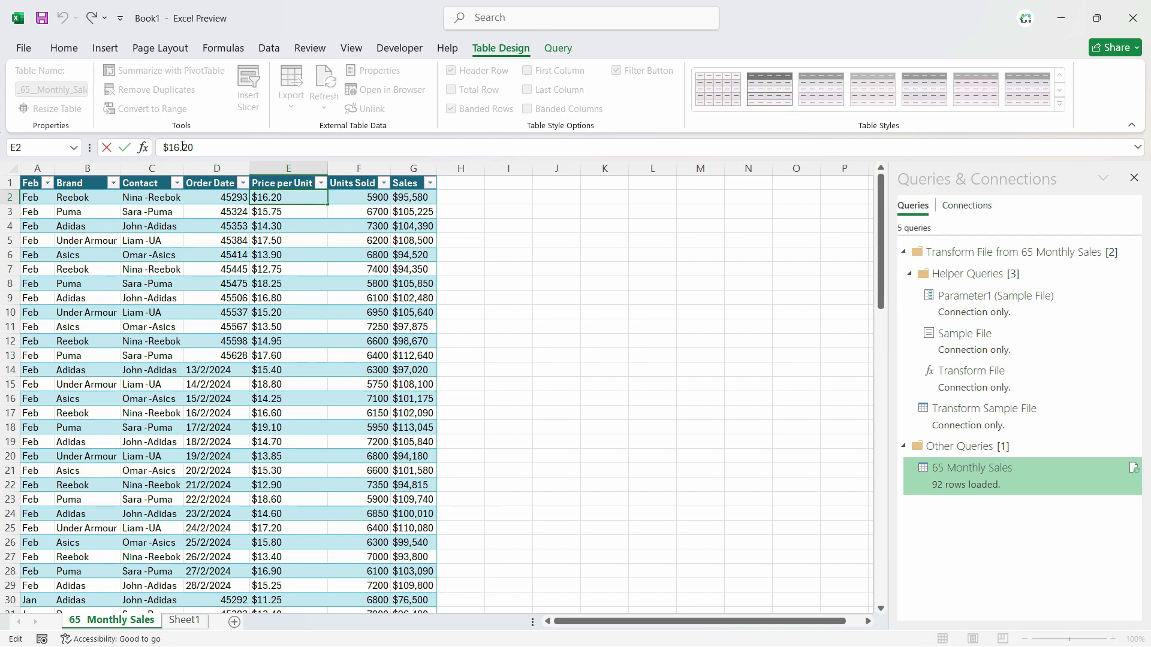
pyautogui.press('Escape')
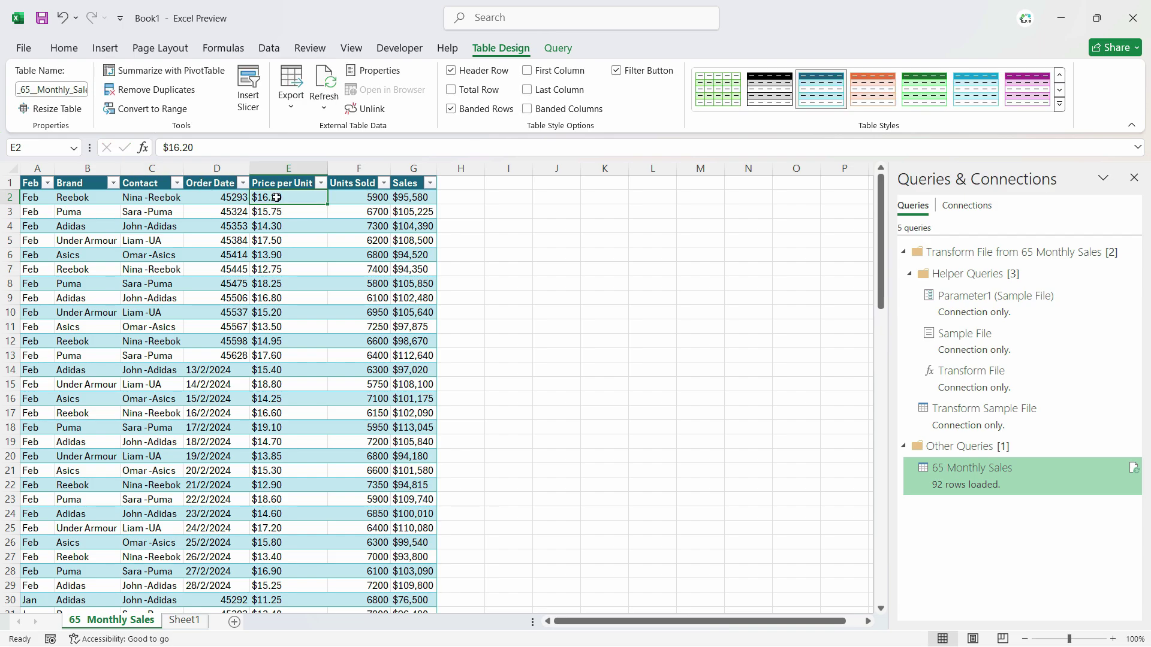
pyautogui.scroll(-20, 280, 198)
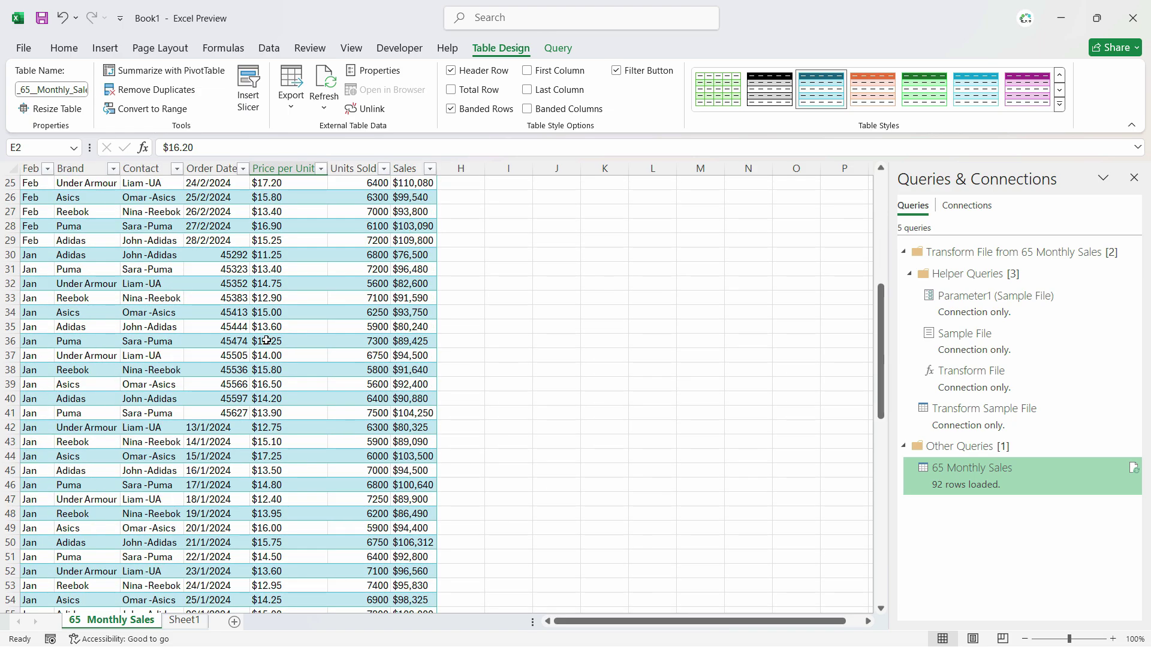
# Step: Add a SUM formula for the whole Price per Unit column in cell E92, directly below the table
pyautogui.scroll(4, 290, 362)
pyautogui.click(296, 335)
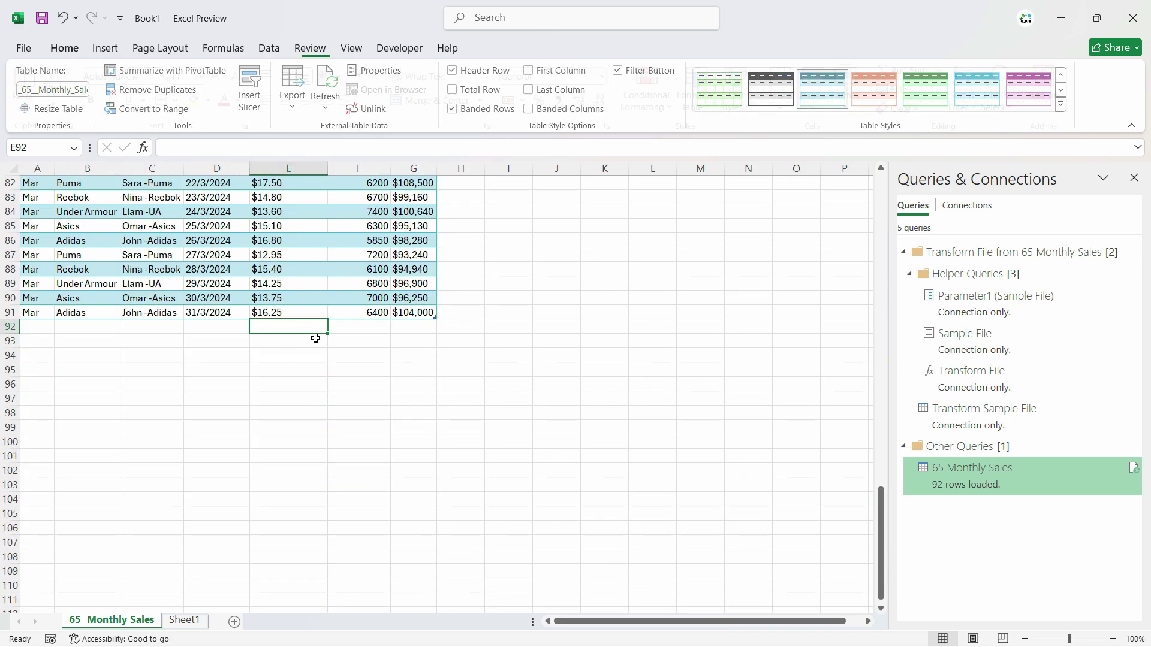
pyautogui.write('=SUM(')
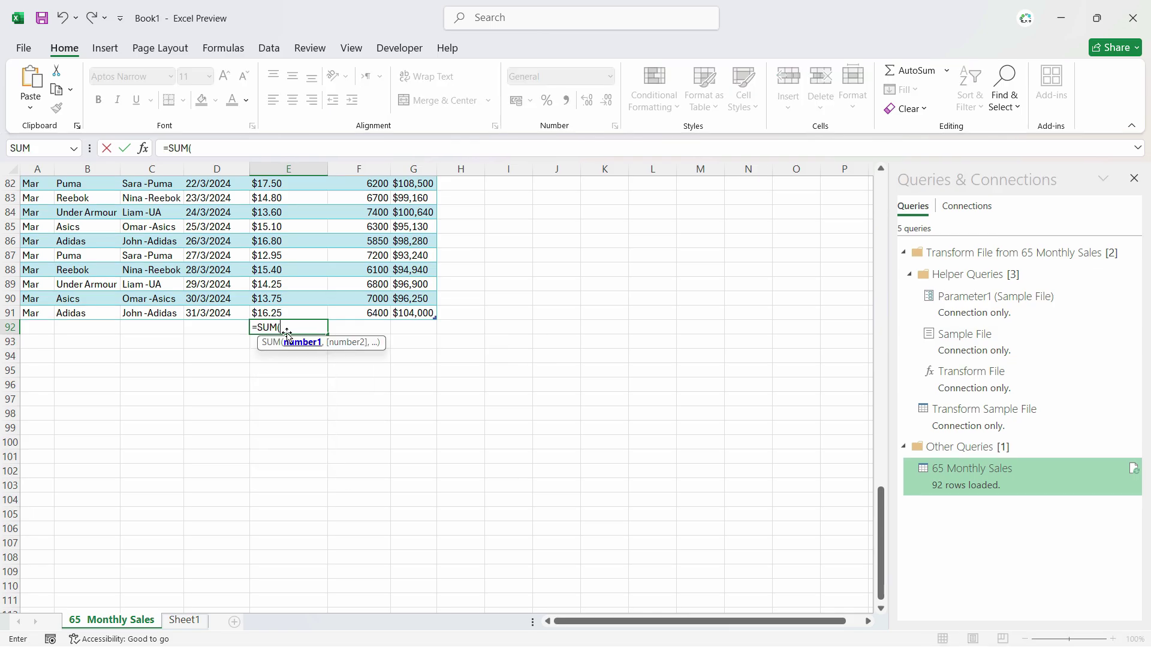
pyautogui.moveTo(288, 313); pyautogui.dragTo(316, 200)
pyautogui.press('Return')
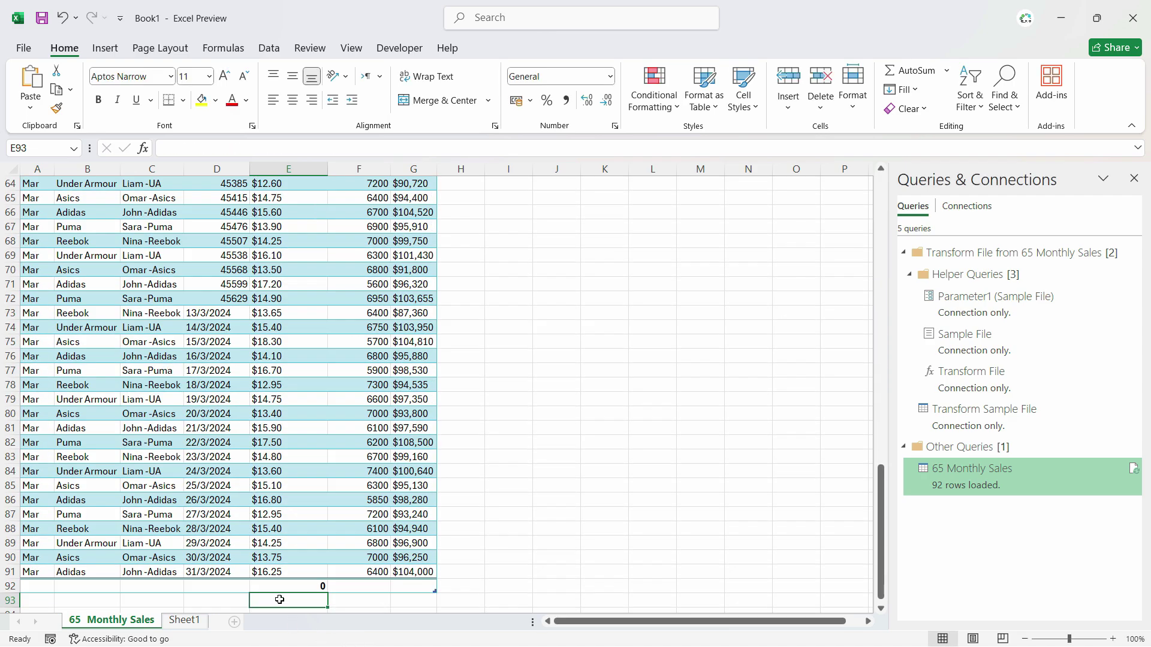
pyautogui.click(308, 586)
# Step: Strip every $ sign from the Price per Unit column with Find and Replace, leaving the replacement empty
pyautogui.click(288, 169)
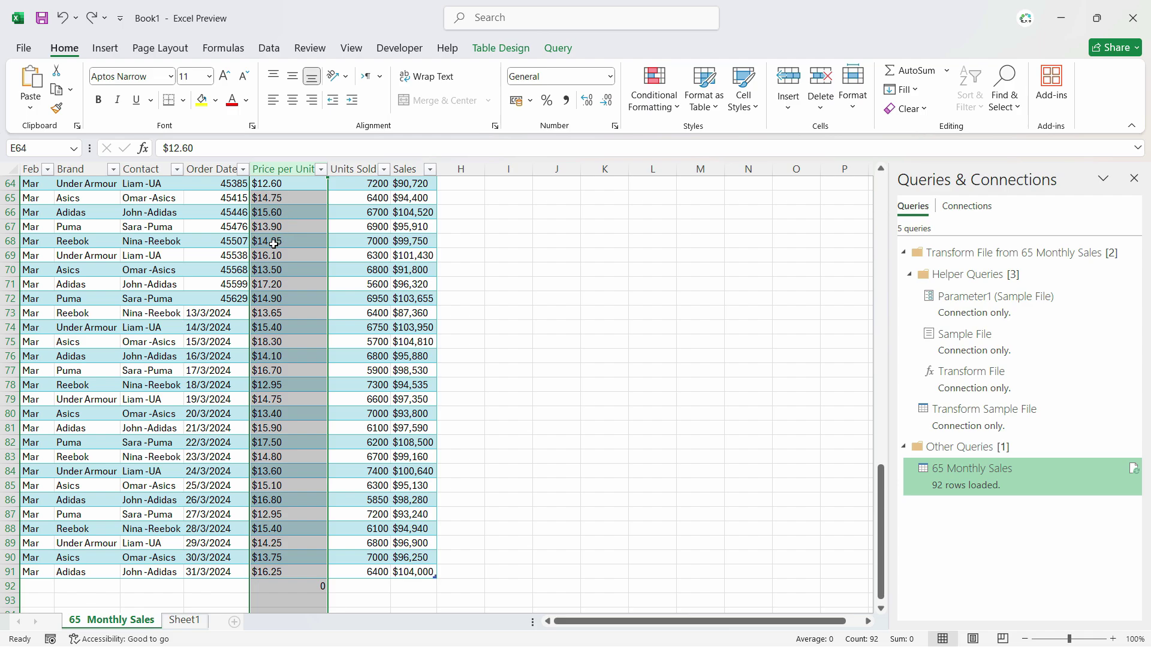
pyautogui.hotkey('ctrl', 'f')
pyautogui.click(625, 313)
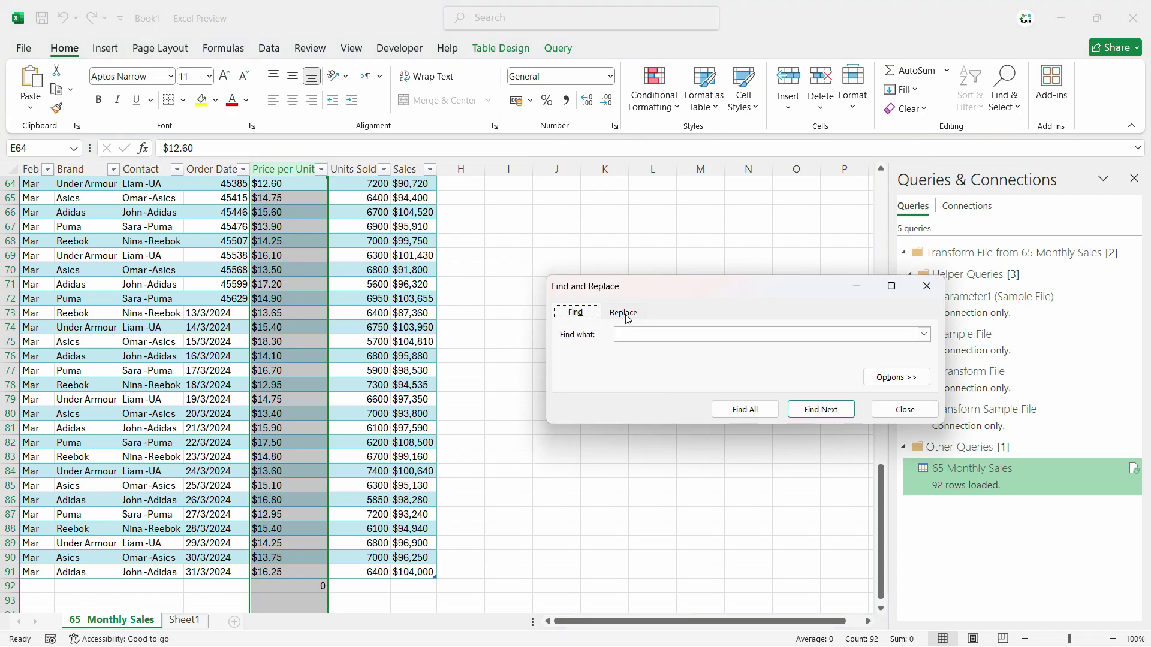
pyautogui.write('$')
pyautogui.click(647, 354)
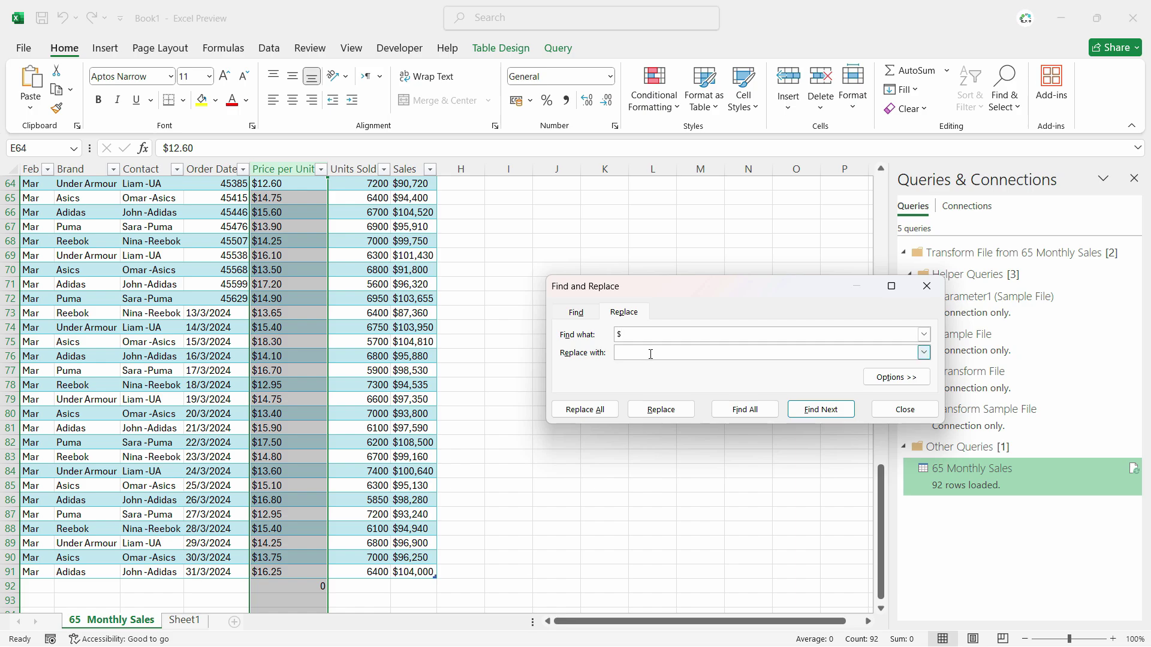
pyautogui.click(585, 413)
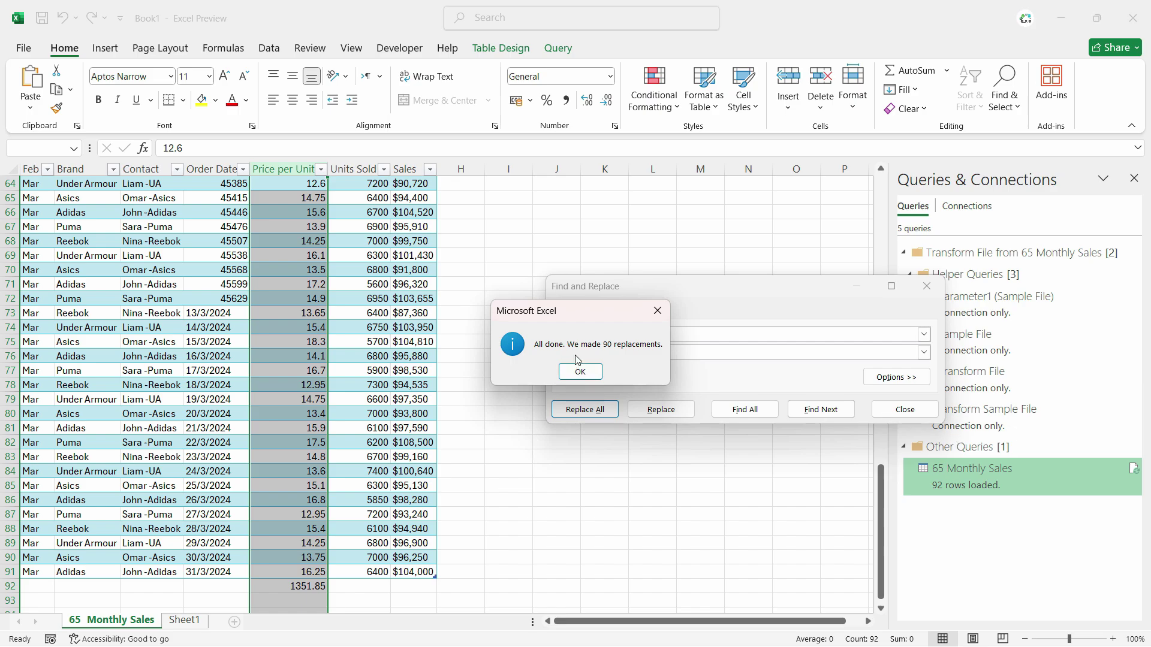
pyautogui.click(581, 372)
pyautogui.click(904, 409)
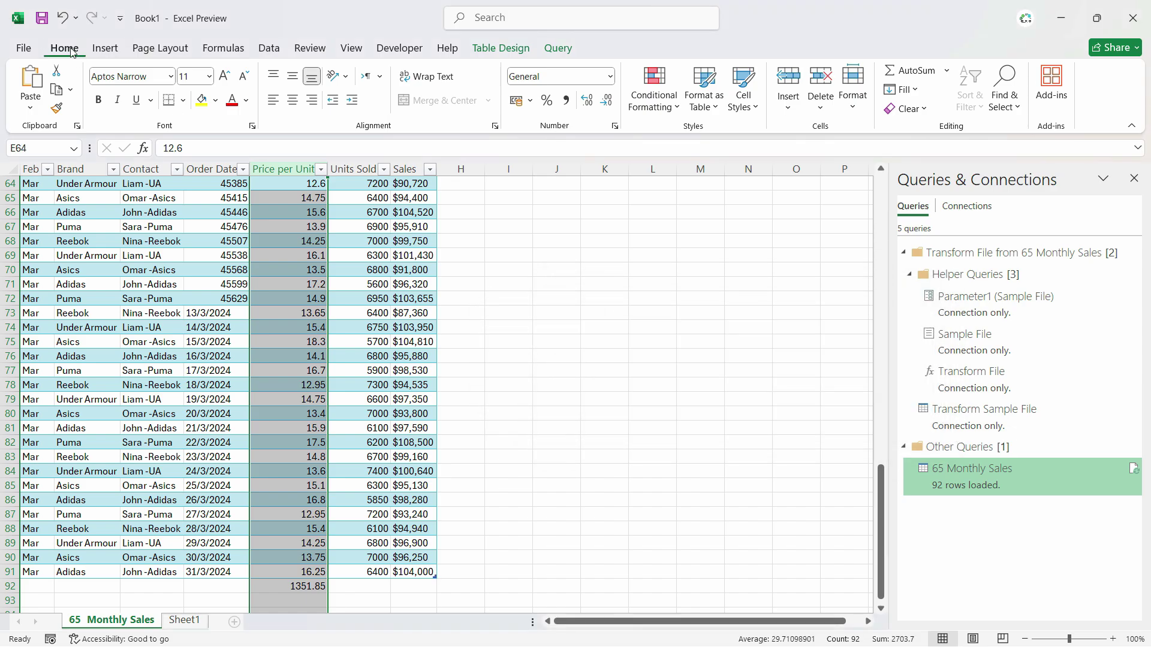
# Step: Format the Price per Unit column as Currency with the $ English (United States) symbol
pyautogui.click(610, 77)
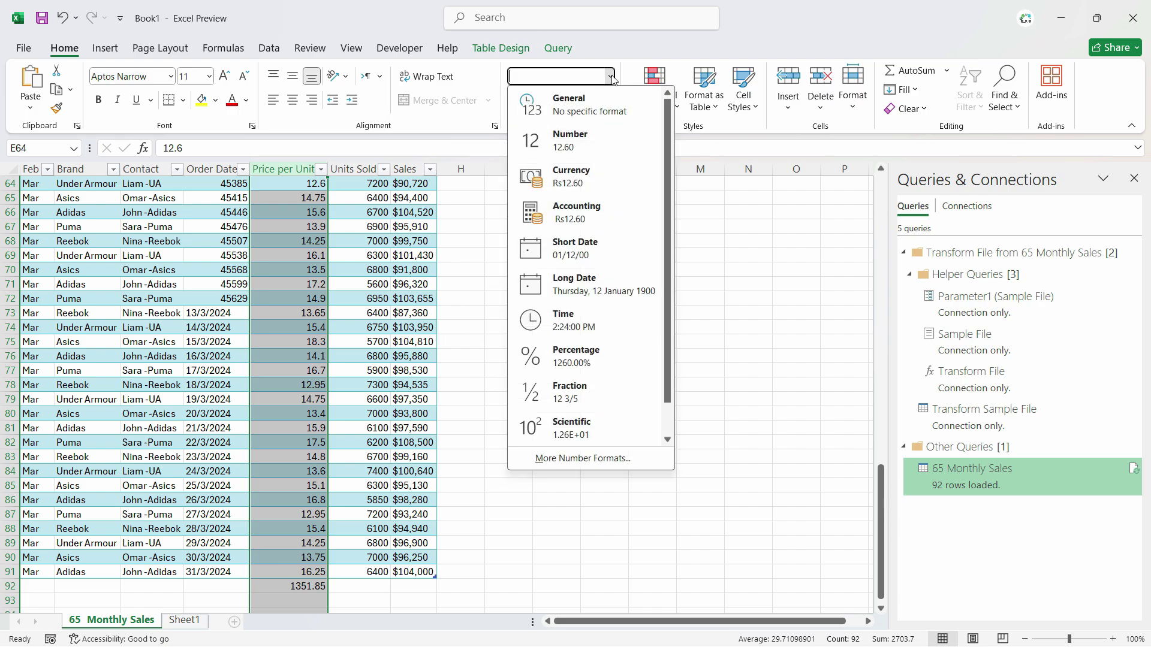
pyautogui.click(575, 177)
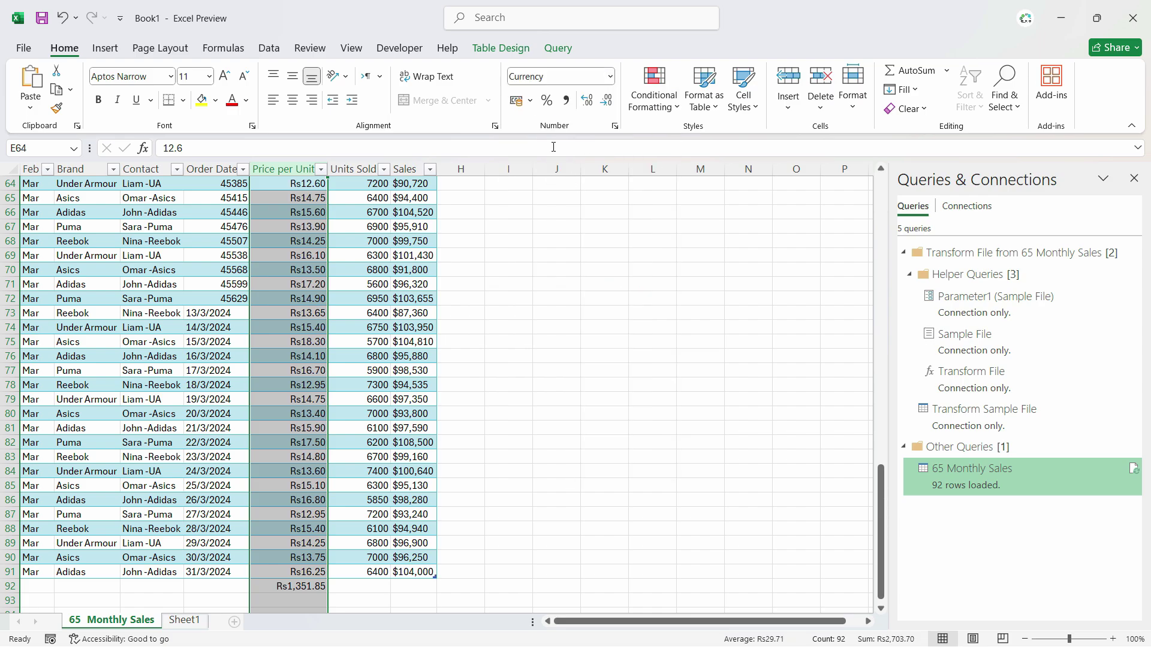
pyautogui.rightClick(311, 225)
pyautogui.click(355, 443)
pyautogui.click(533, 368)
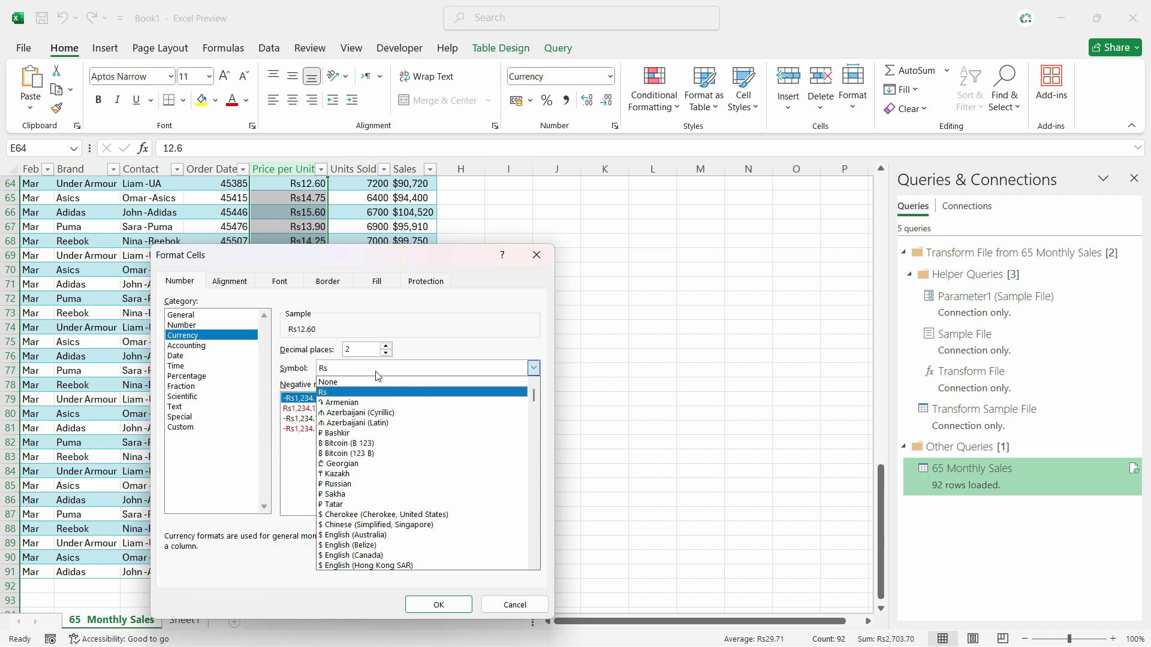
pyautogui.scroll(-4, 395, 465)
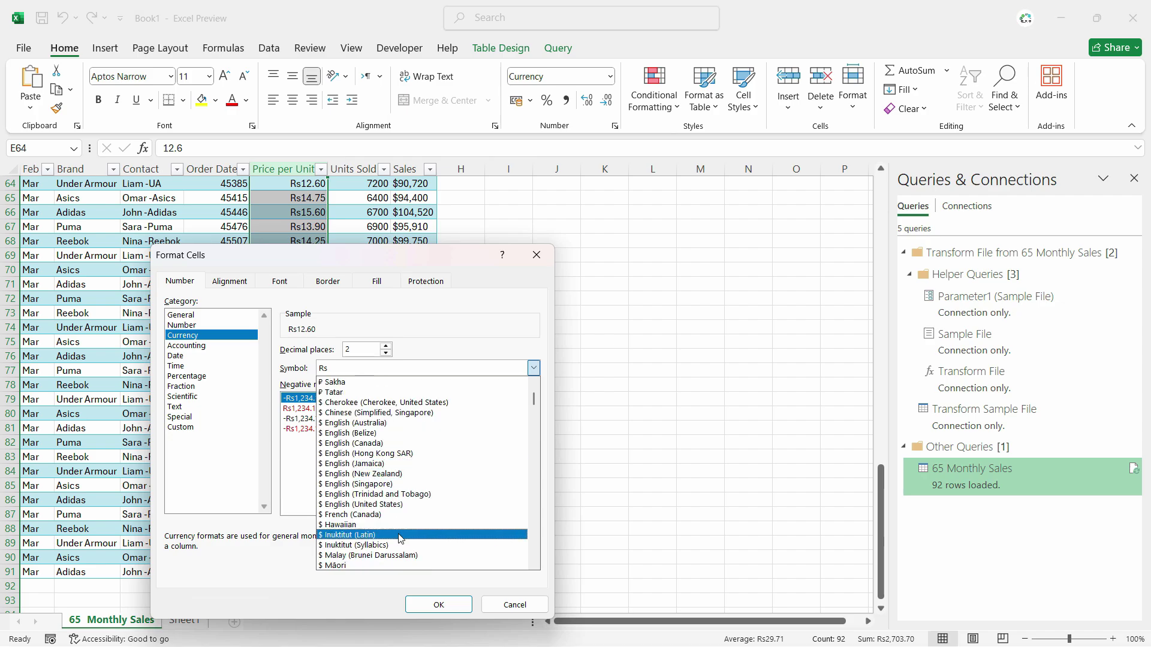
pyautogui.click(423, 507)
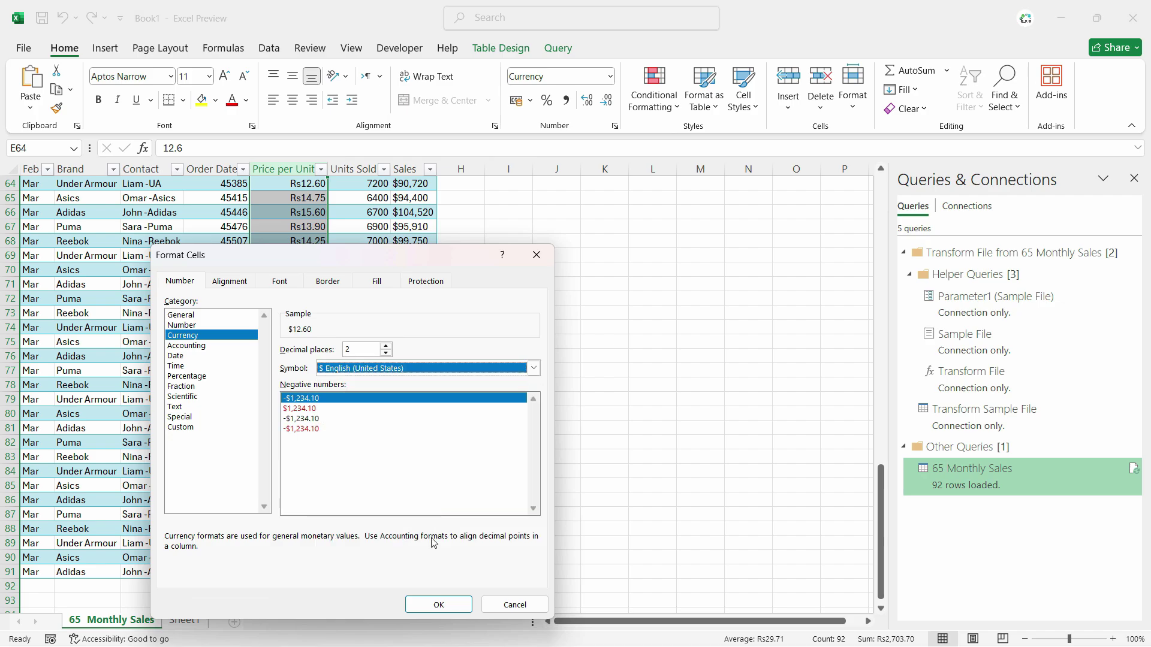
pyautogui.click(438, 605)
# Step: Check the underlying value of cell E50 and the Price per Unit total in E92
pyautogui.scroll(5, 341, 239)
pyautogui.click(312, 199)
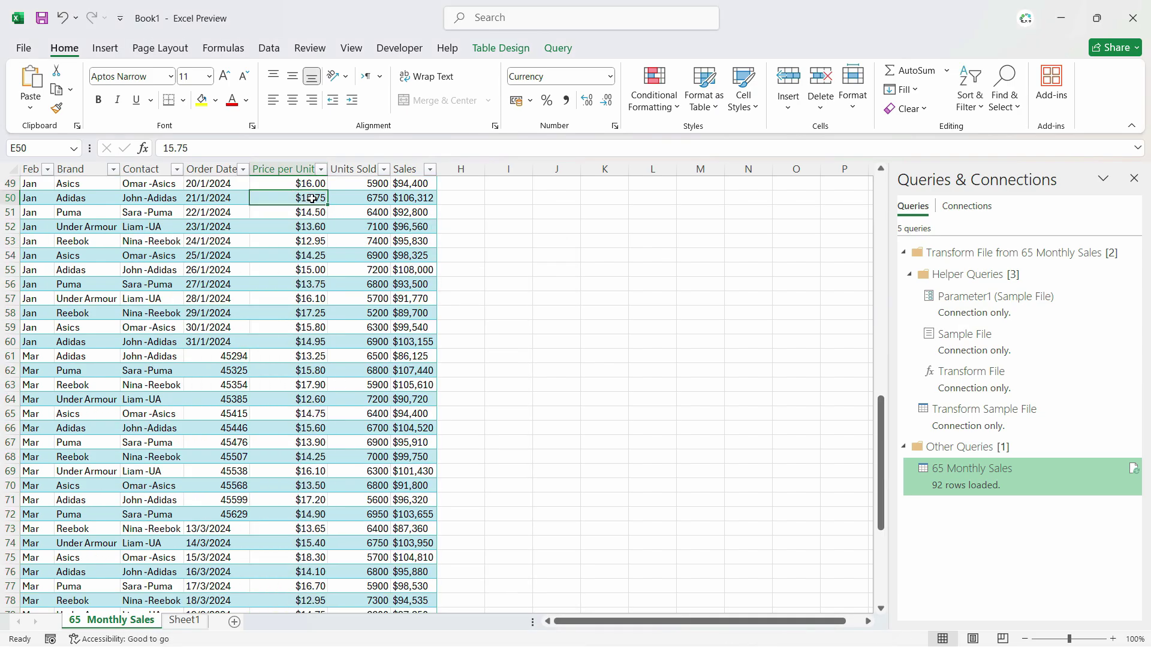
pyautogui.doubleClick(311, 198)
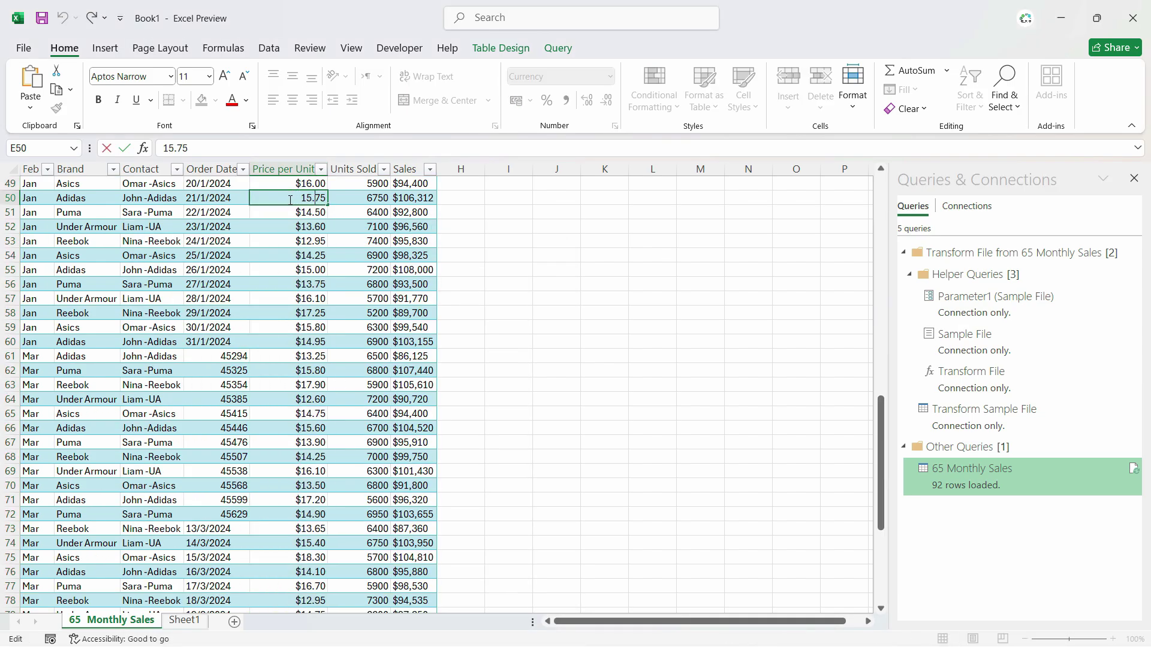
pyautogui.press('Escape')
pyautogui.scroll(-14, 319, 336)
pyautogui.scroll(3, 314, 329)
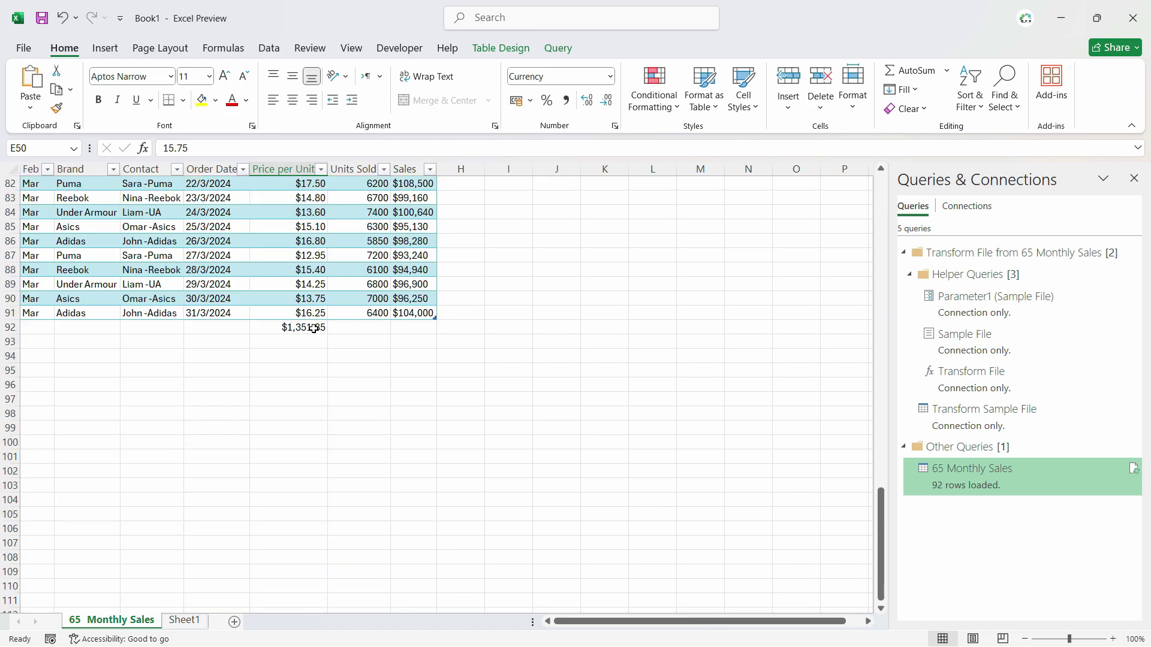
pyautogui.click(304, 331)
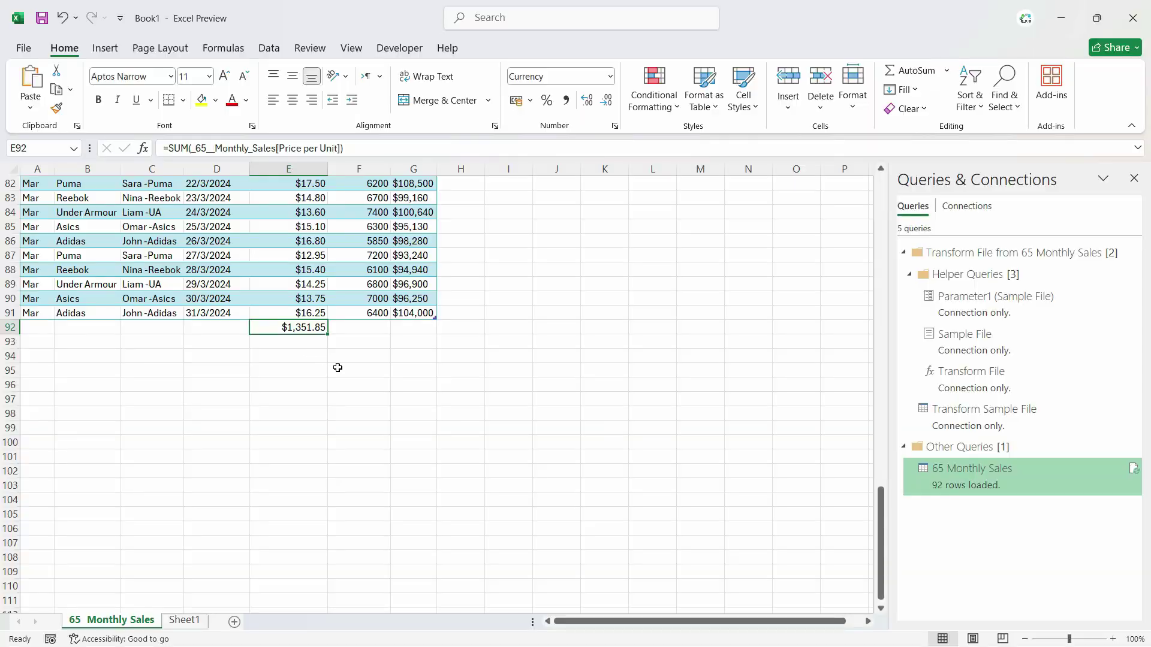
pyautogui.scroll(16, 337, 368)
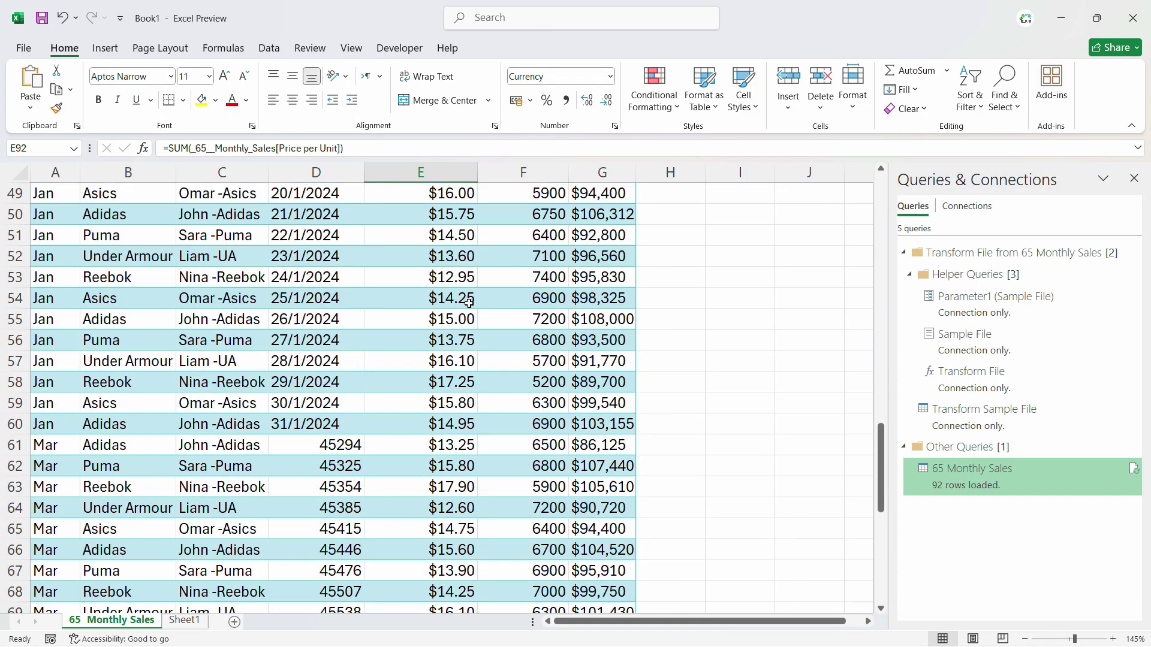
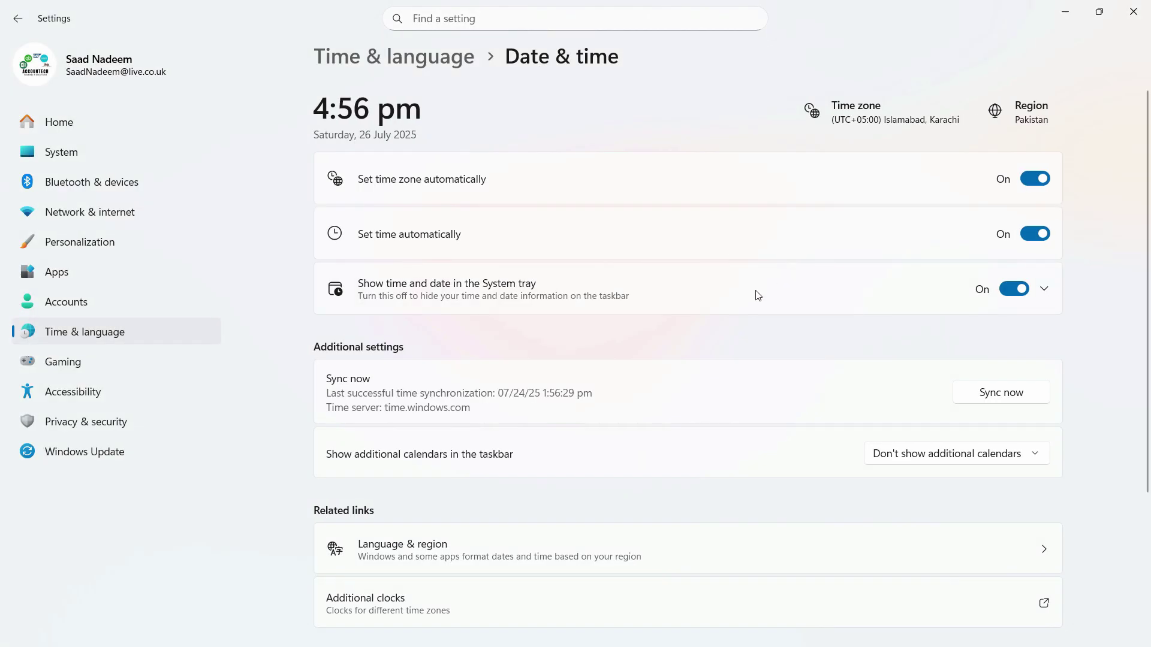
# Step: From the Date & time page in Windows Settings, open the Date and Time dialog through Additional clocks
pyautogui.scroll(-3, 843, 349)
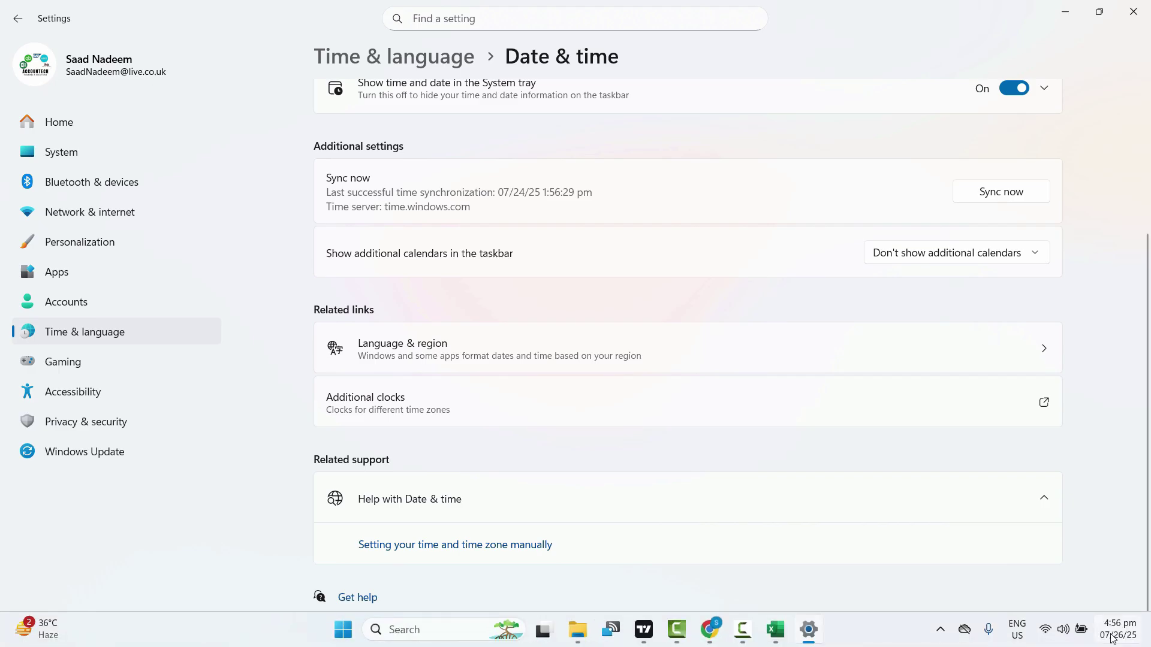
pyautogui.rightClick(1114, 634)
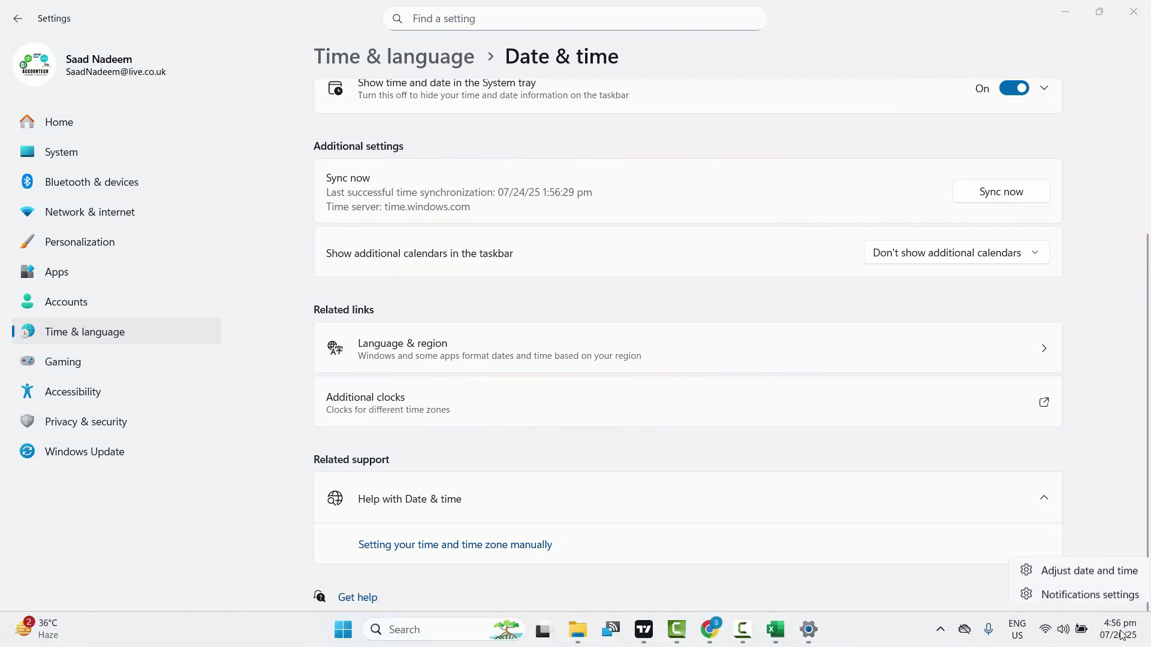
pyautogui.click(1116, 566)
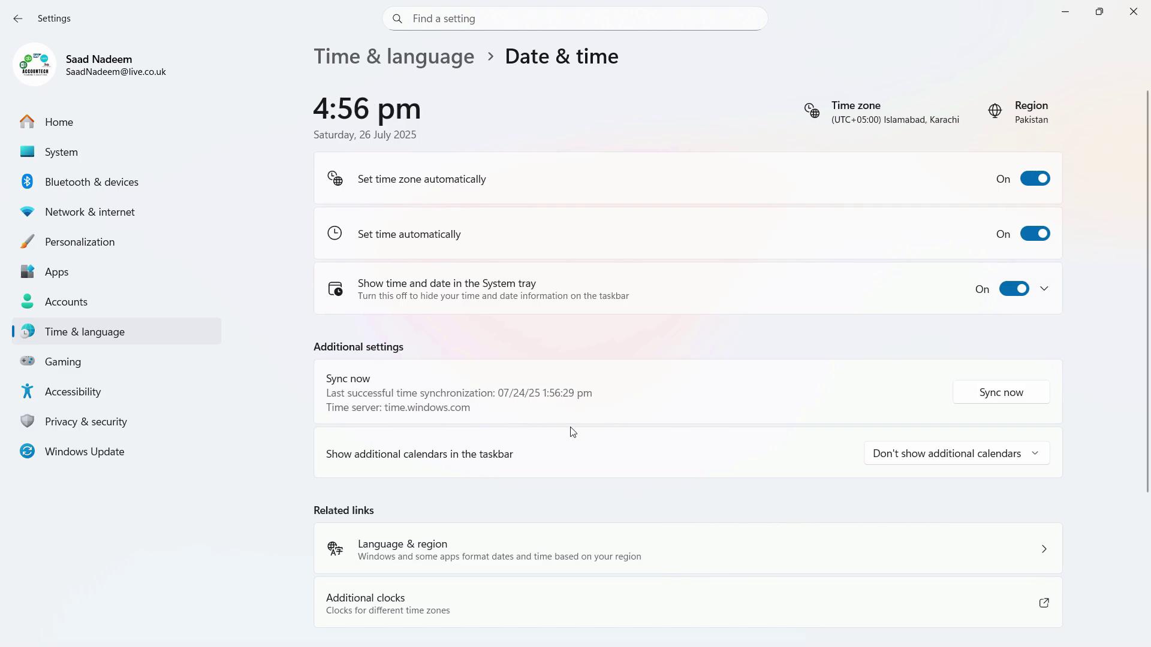
pyautogui.scroll(-3, 480, 521)
pyautogui.scroll(1, 452, 521)
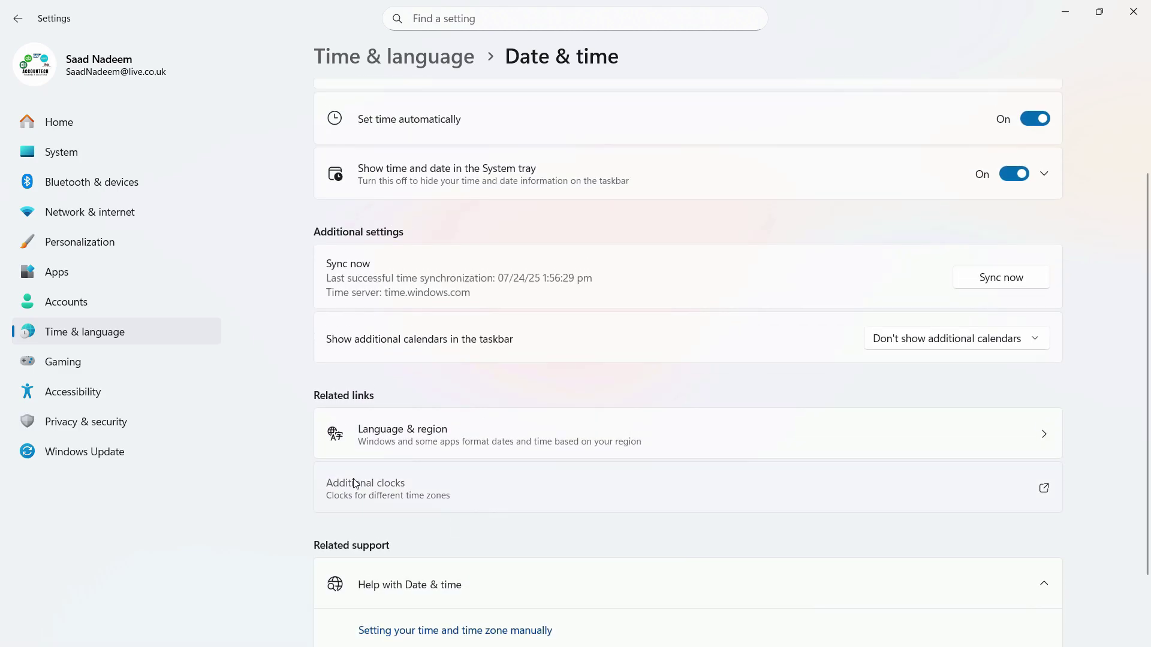
pyautogui.click(355, 482)
pyautogui.click(75, 67)
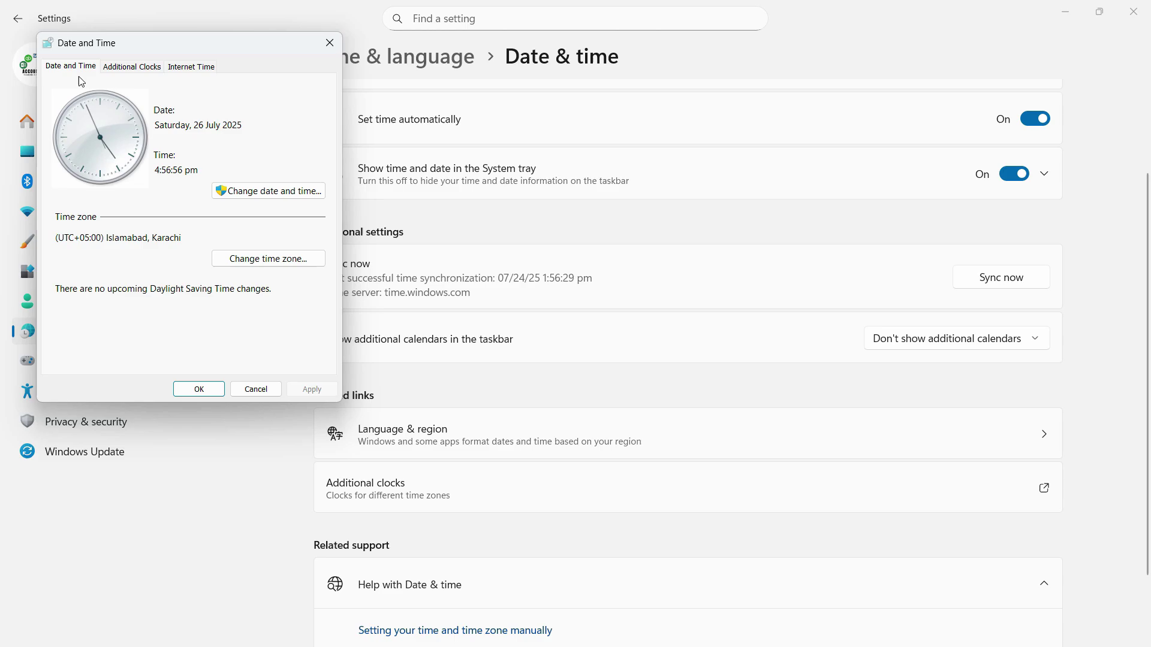
# Step: Customize the Windows regional short date format as dd-MM-yy, apply it and close the date and region dialogs
pyautogui.click(267, 192)
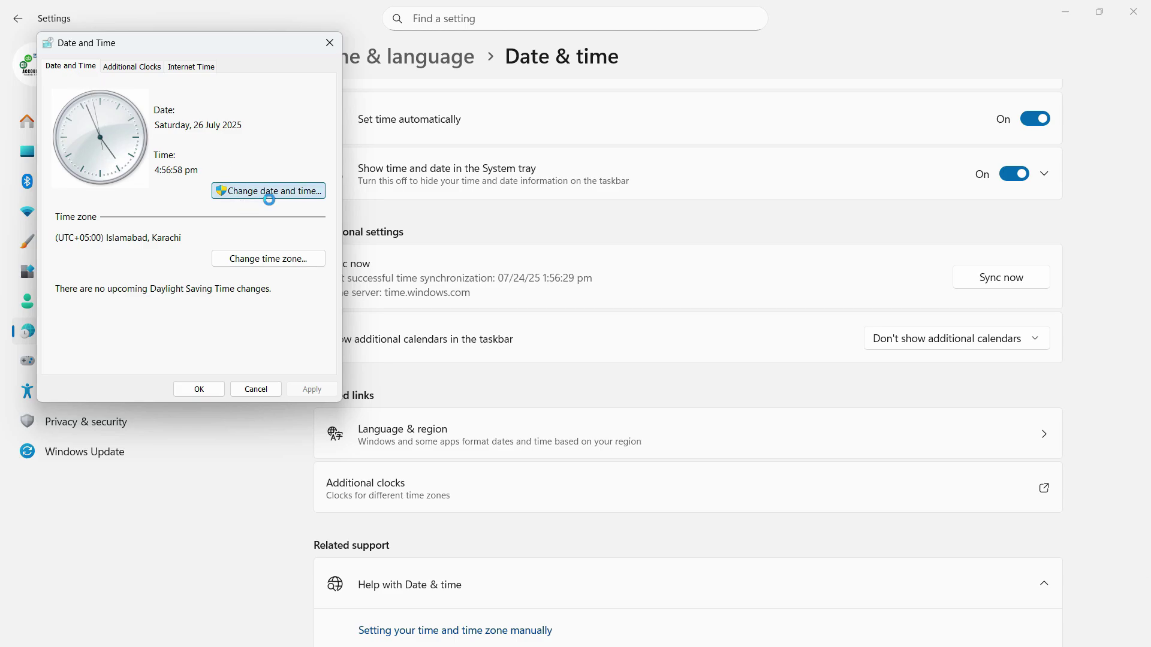
pyautogui.click(113, 327)
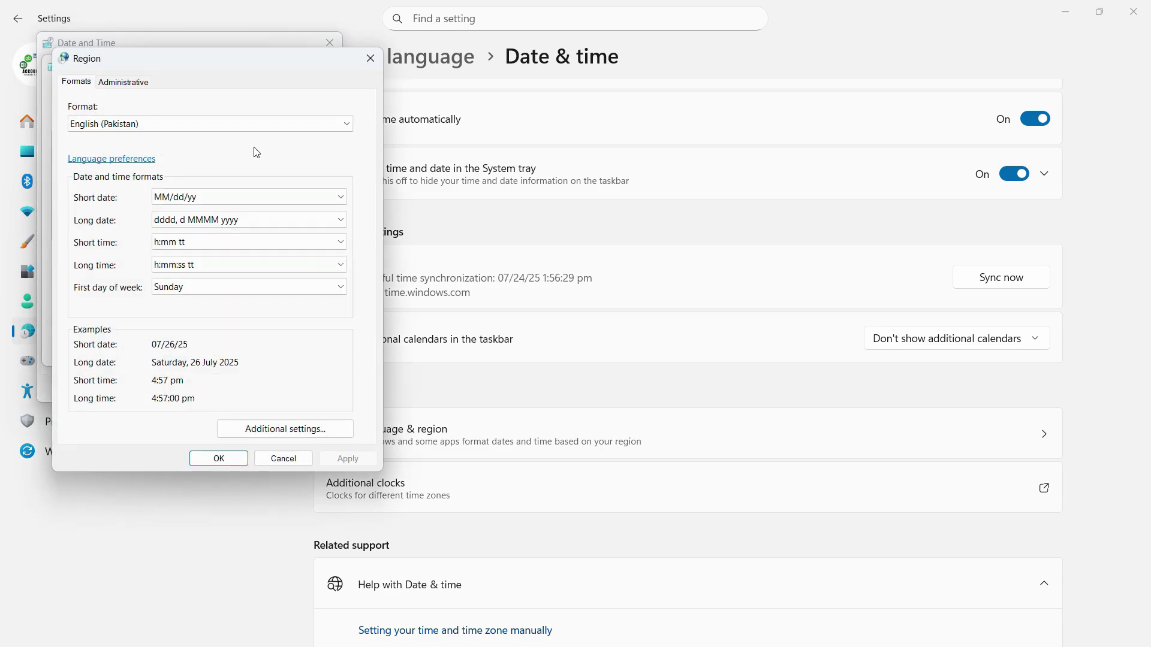
pyautogui.click(312, 434)
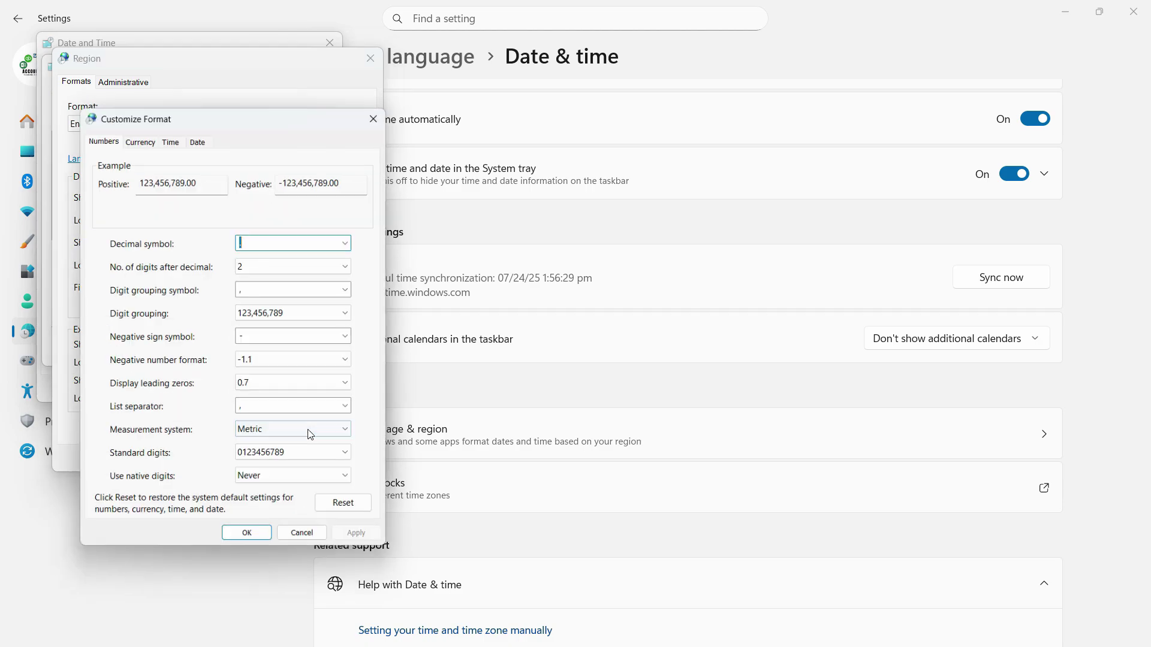
pyautogui.click(202, 143)
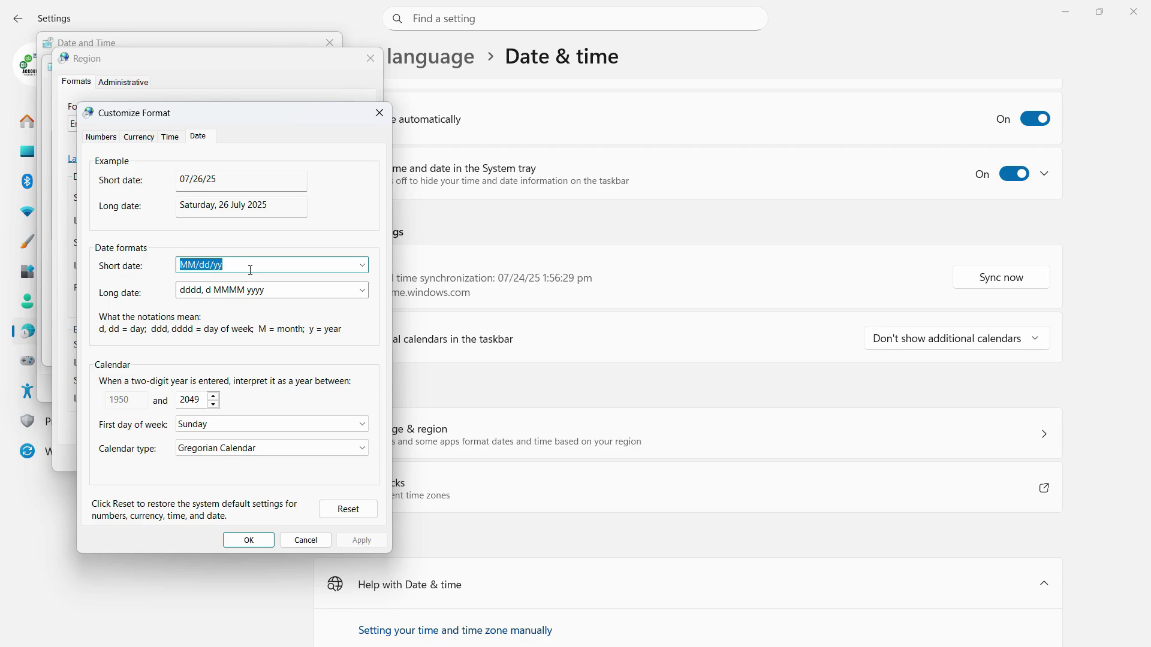
pyautogui.write('dd-mm-')
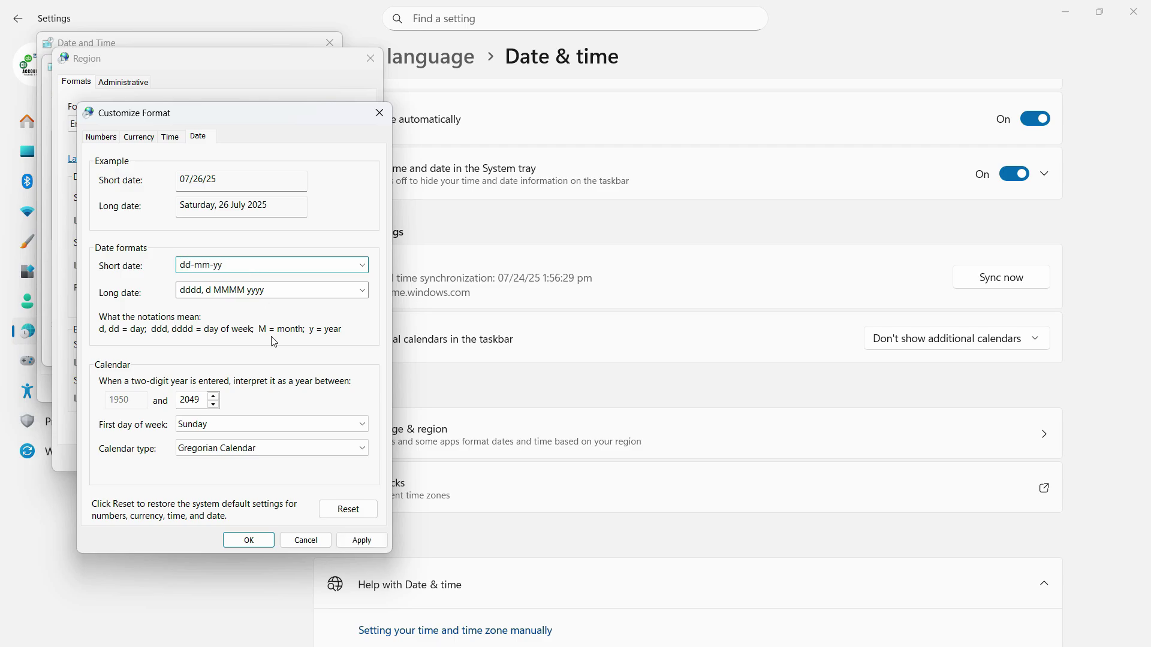
pyautogui.click(361, 540)
pyautogui.click(249, 540)
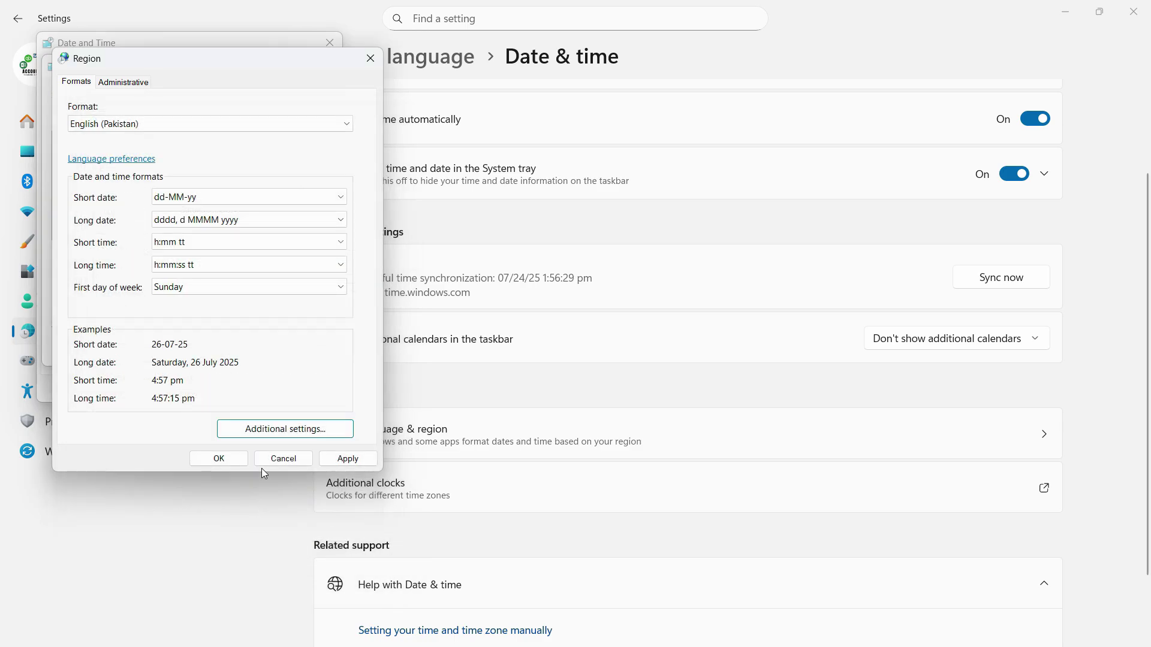
pyautogui.click(348, 458)
pyautogui.click(220, 459)
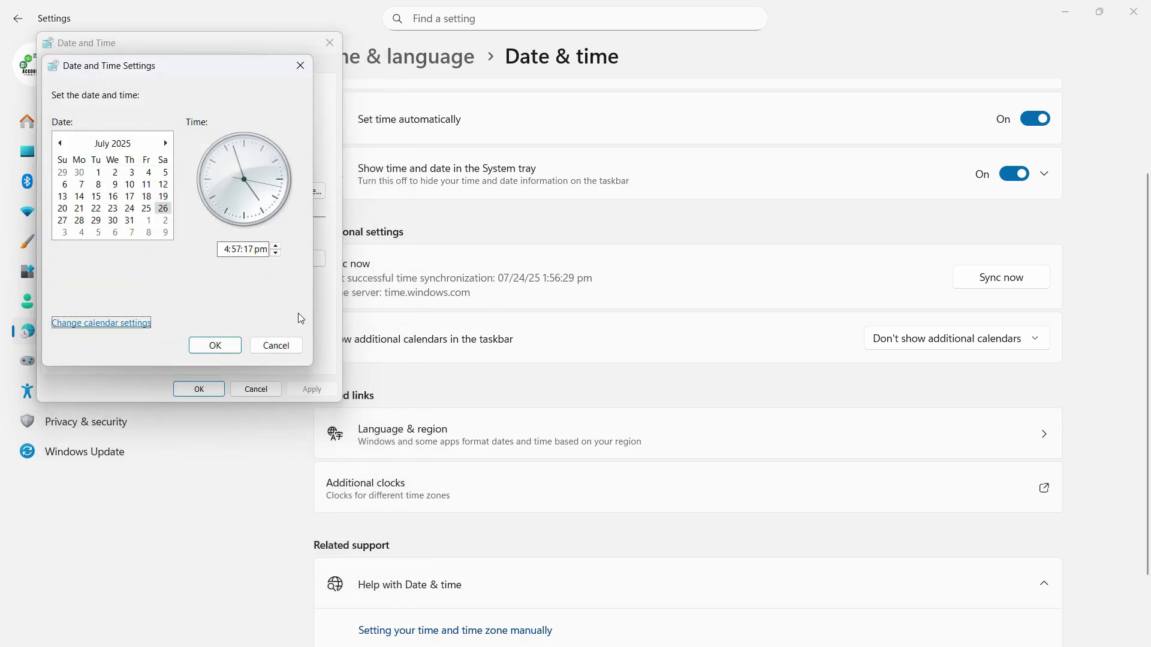
pyautogui.click(215, 345)
pyautogui.click(199, 389)
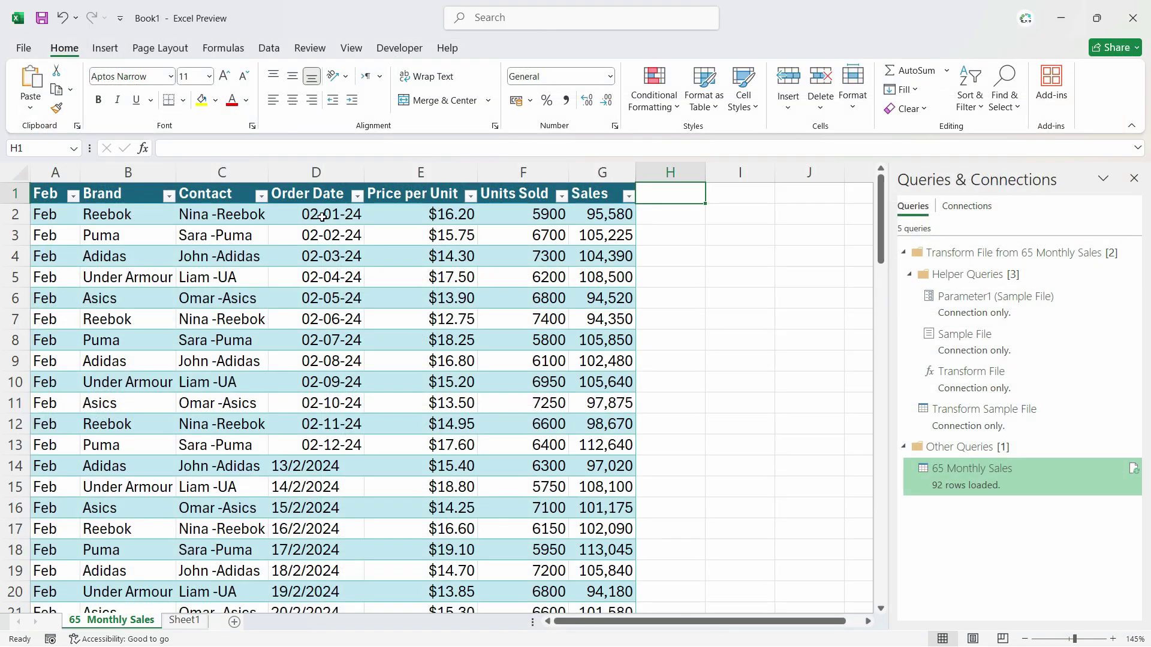
# Step: In Excel, check the Order Date entries in D14 and D2, and enter the header Date in cell H1
pyautogui.click(319, 474)
pyautogui.scroll(-1, 323, 482)
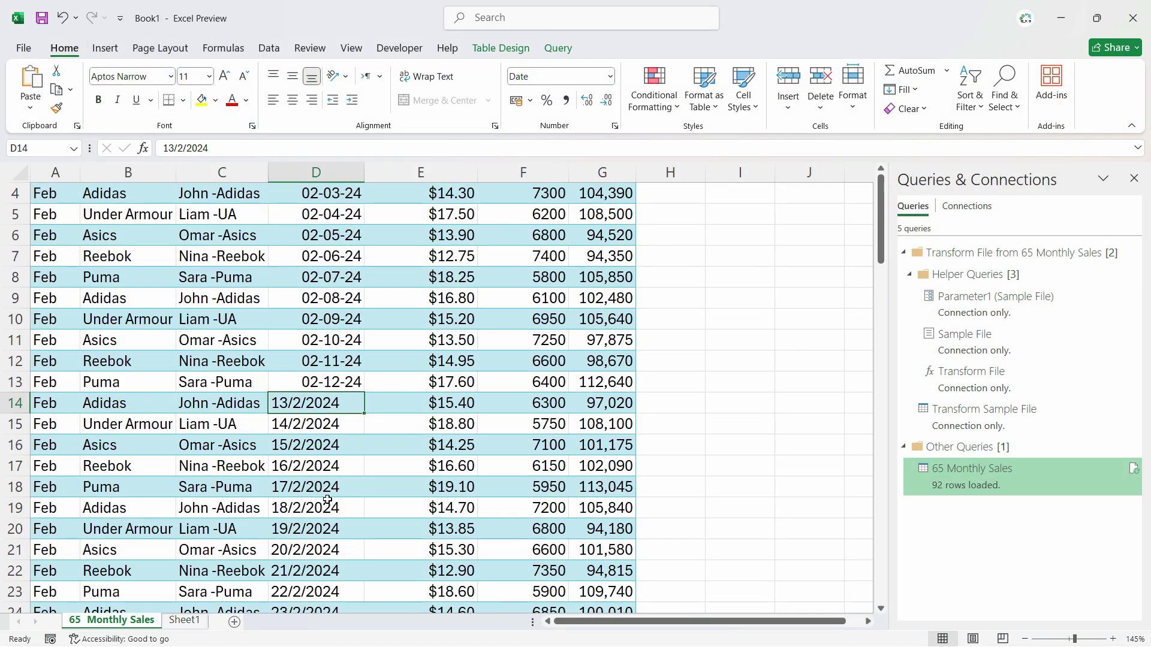
pyautogui.scroll(1, 324, 483)
pyautogui.click(324, 217)
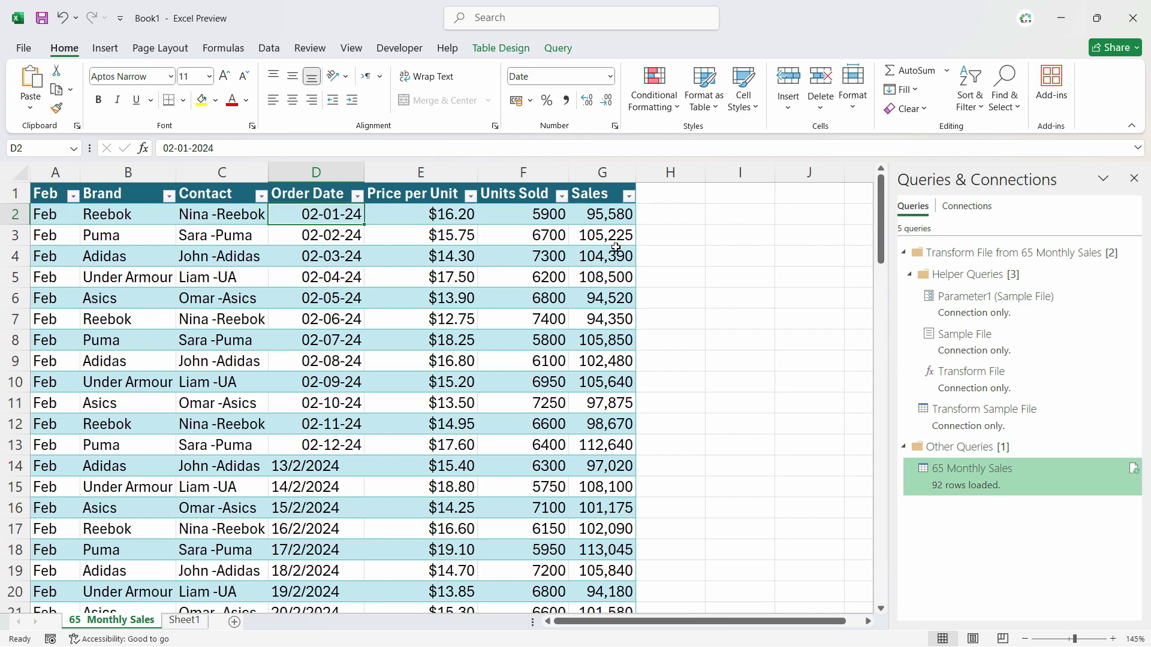
pyautogui.click(659, 194)
pyautogui.write('Date')
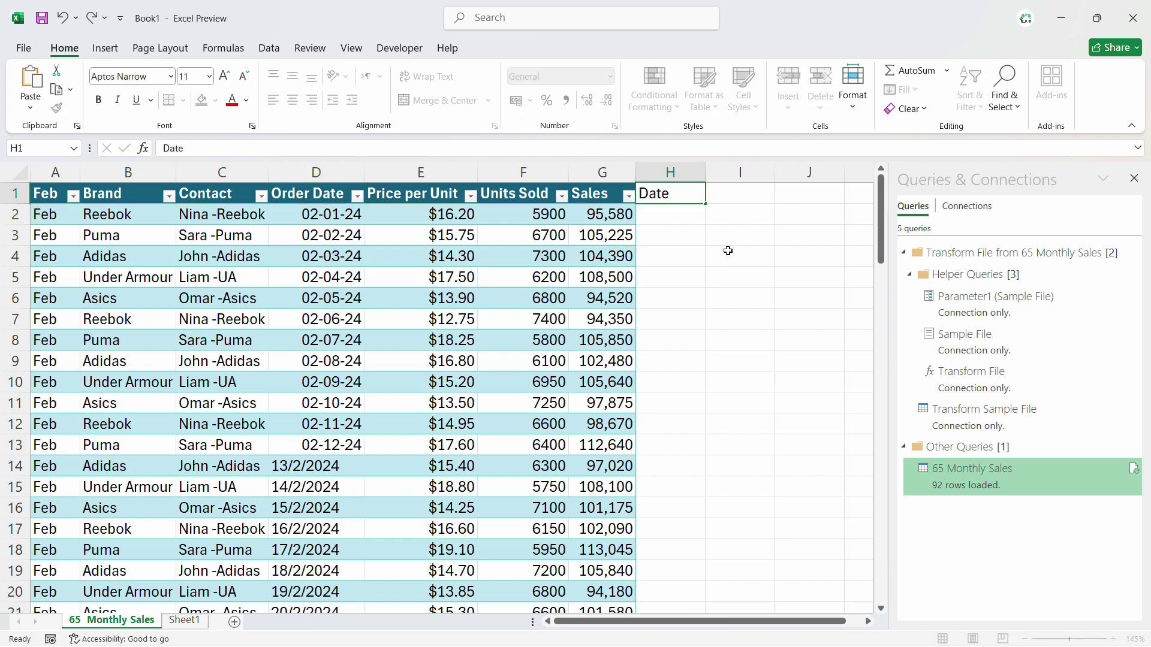
# Step: Finish the Date header, check the February row's order date in D2, and enter 01-02-24 in H2
pyautogui.press('Return')
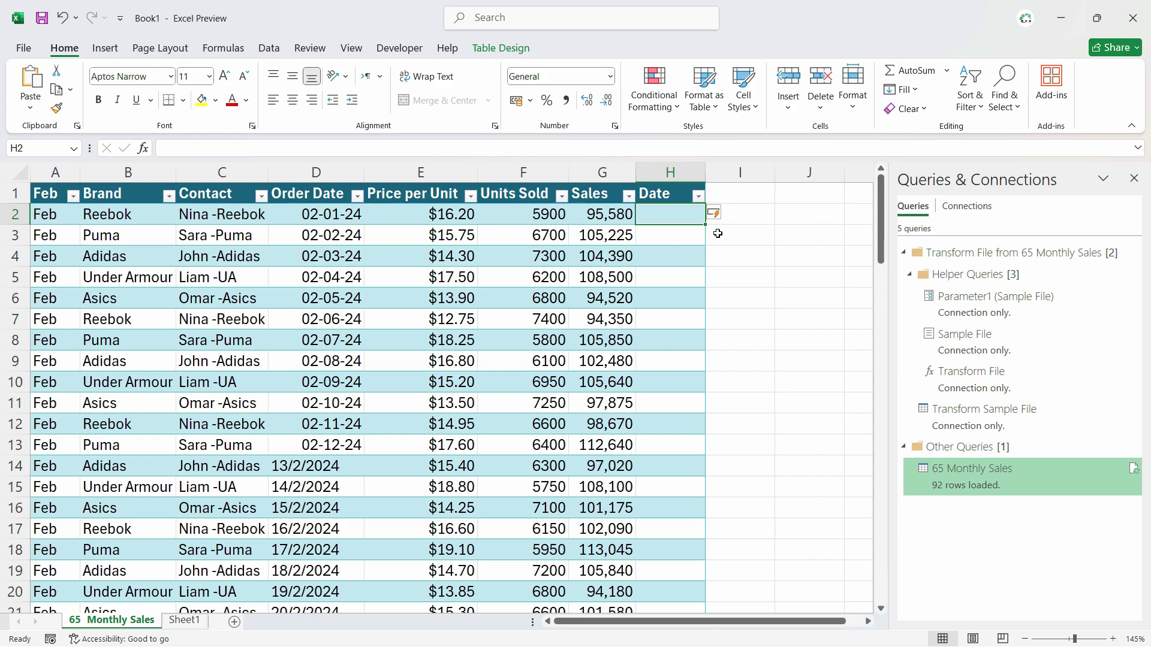
pyautogui.click(48, 217)
pyautogui.click(336, 217)
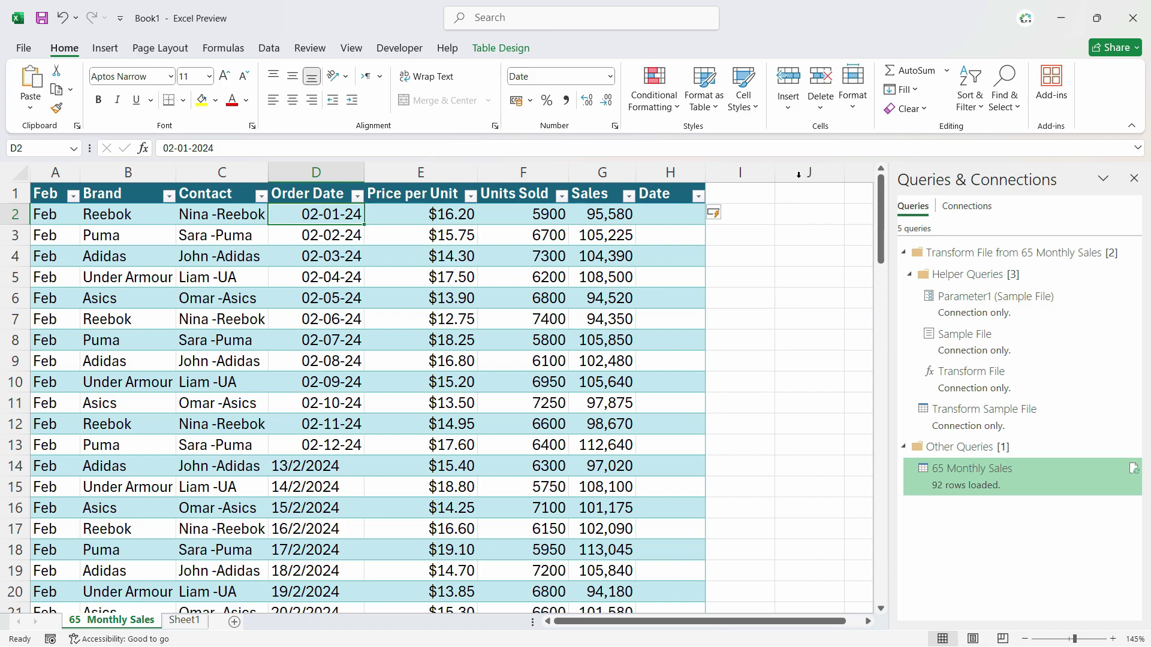
pyautogui.click(676, 216)
pyautogui.write('01-0')
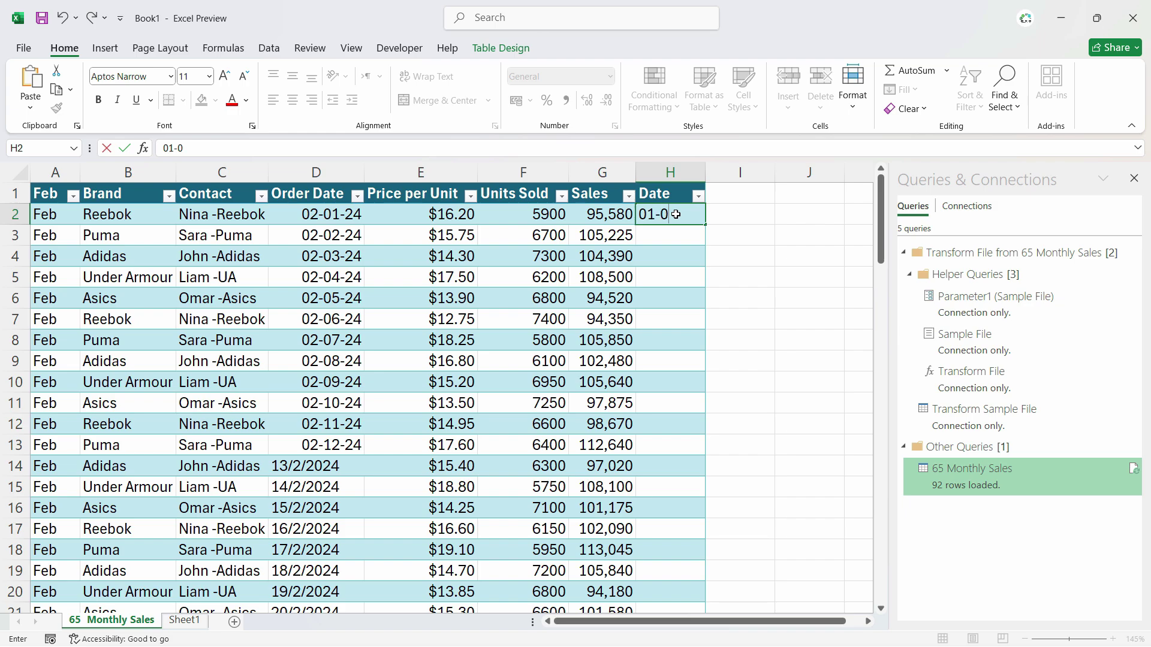
pyautogui.write('2-24')
pyautogui.press('Return')
# Step: Enter 02-02-24 in H3 and 03-02-24 in H4 of the Date column
pyautogui.write('02-')
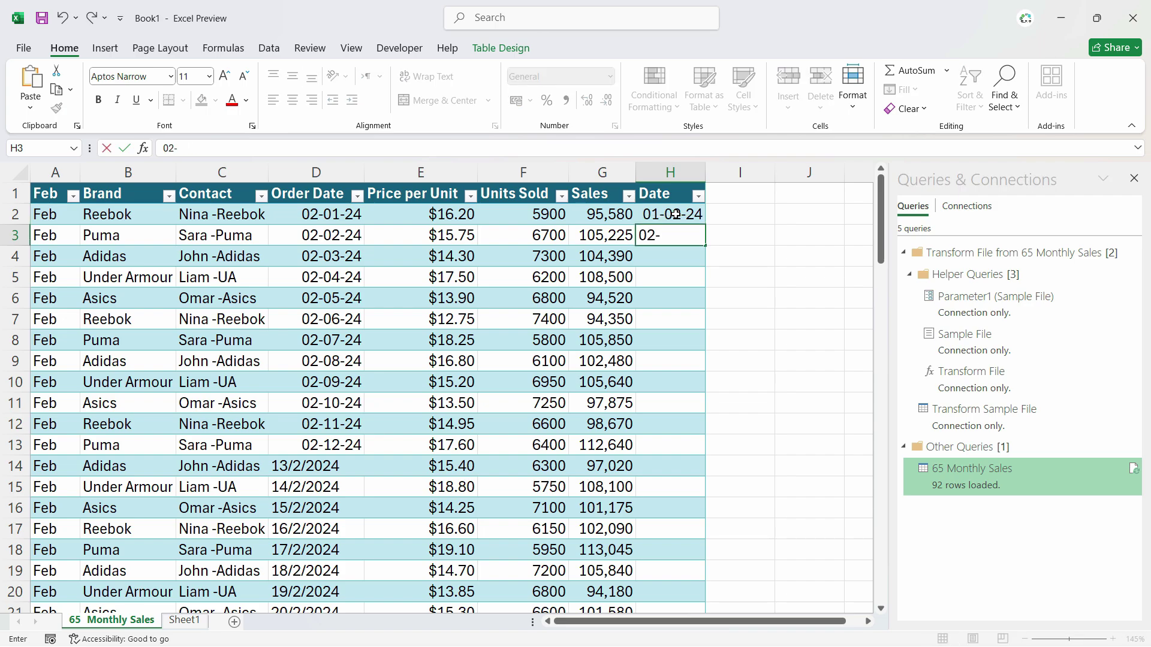
pyautogui.press('BackSpace')
pyautogui.press('BackSpace')
pyautogui.write('2-02-2')
pyautogui.press('Return')
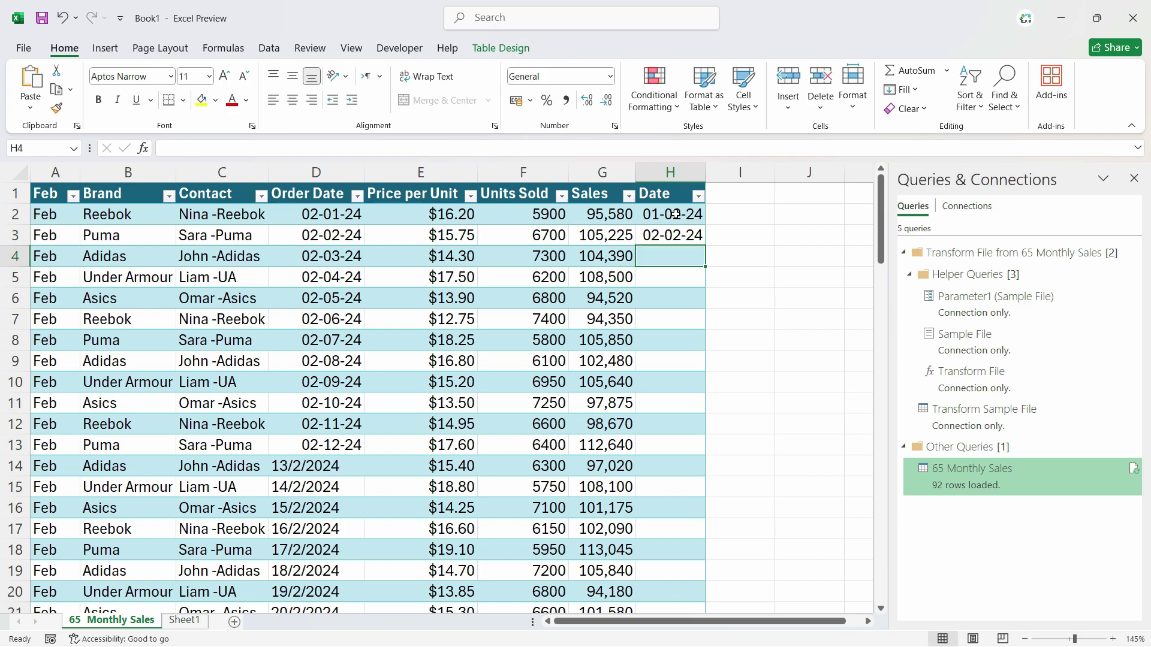
pyautogui.write('03')
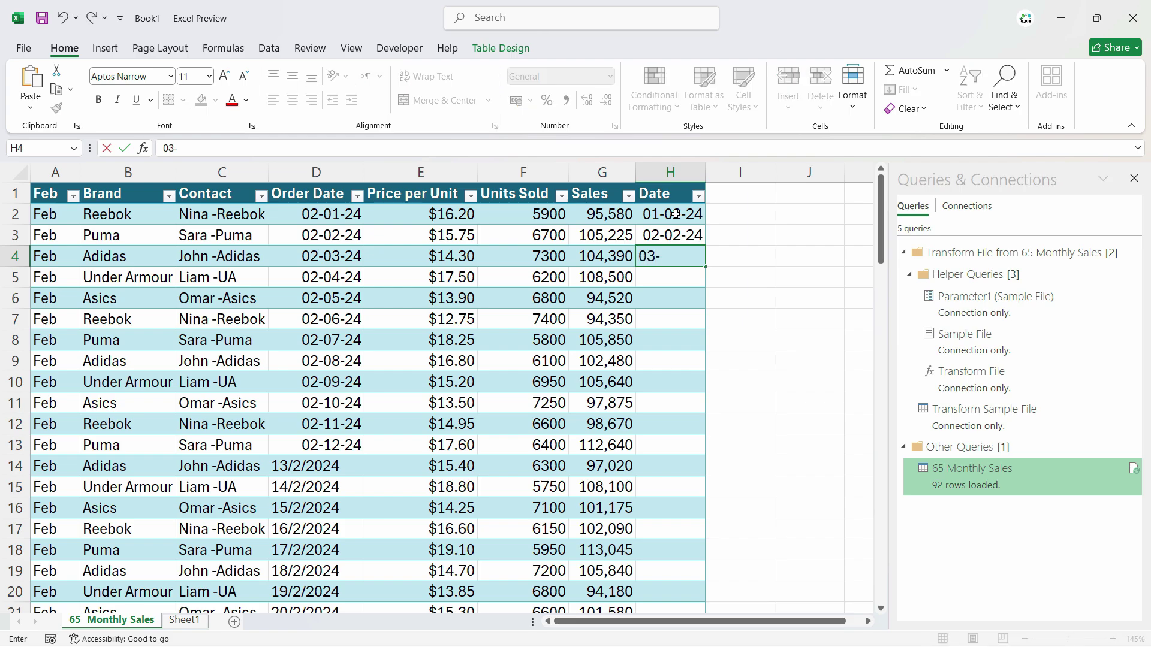
pyautogui.write('-02-24')
pyautogui.press('Return')
# Step: Fill the Date column down from the sample dates in H2:H4 using the Flash Fill option
pyautogui.moveTo(676, 214); pyautogui.dragTo(681, 254)
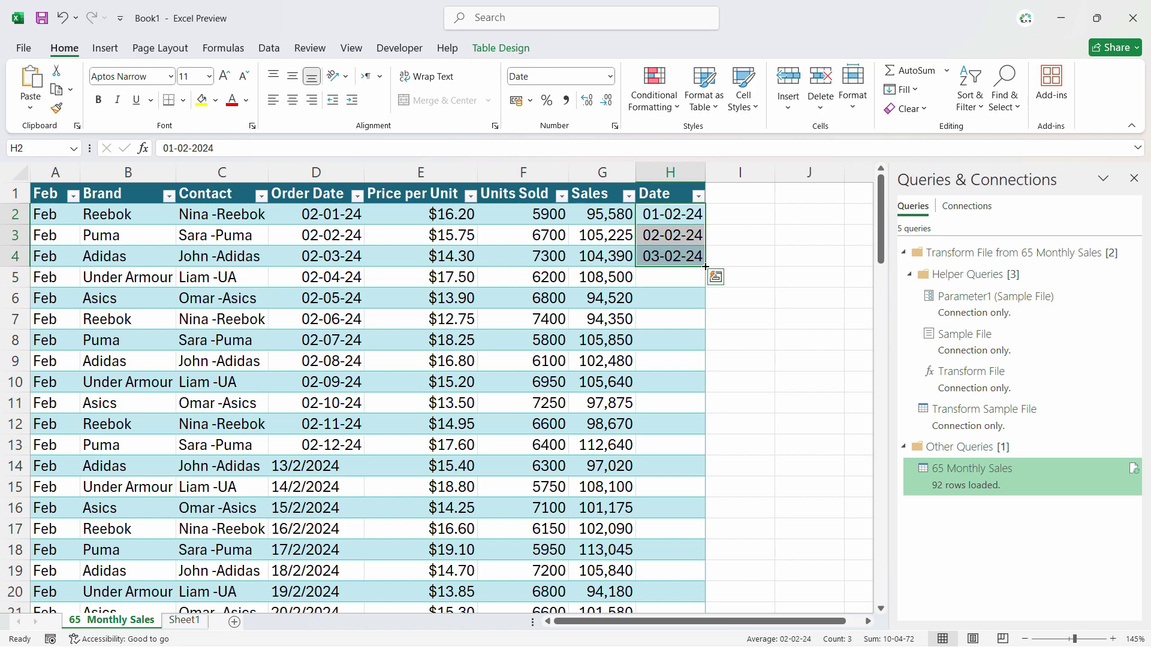
pyautogui.doubleClick(705, 266)
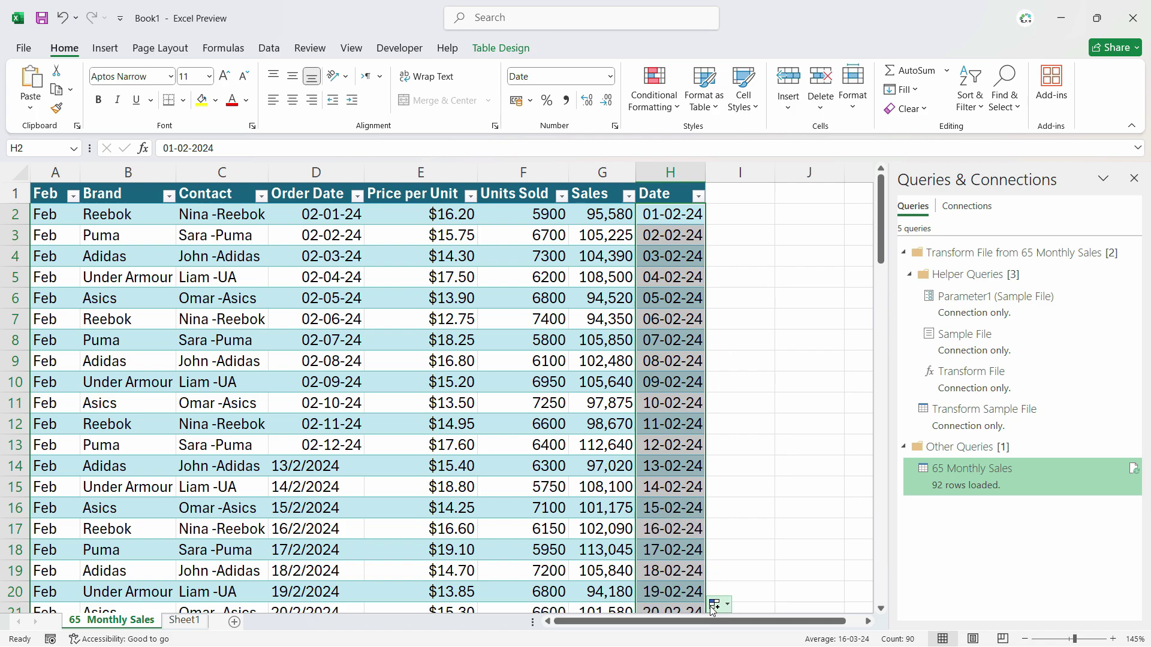
pyautogui.click(727, 607)
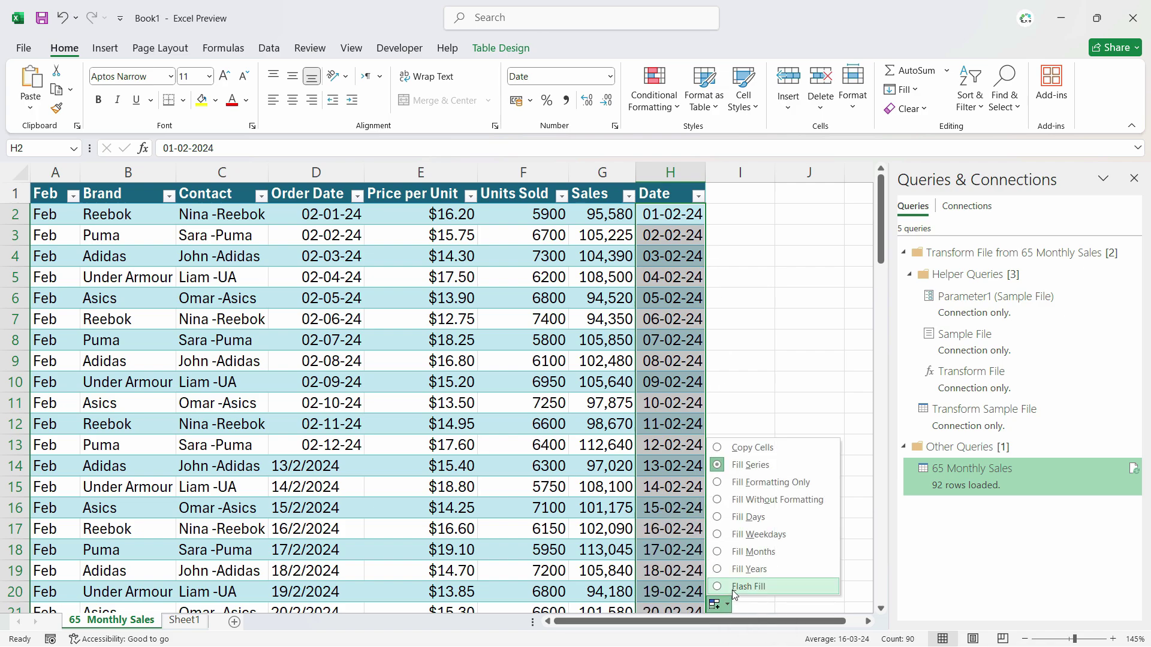
pyautogui.click(733, 588)
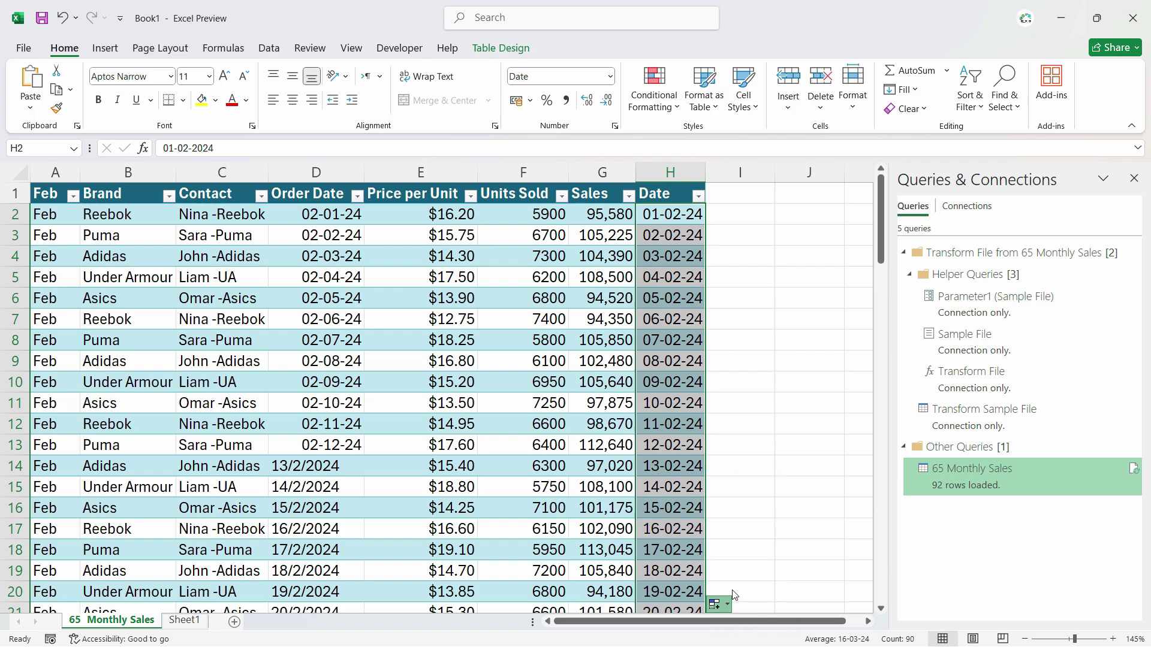
# Step: Compare D14 with the filled date in H14, and correct H14 to 13-02-24 so Flash Fill adapts the pattern
pyautogui.click(666, 461)
pyautogui.click(300, 466)
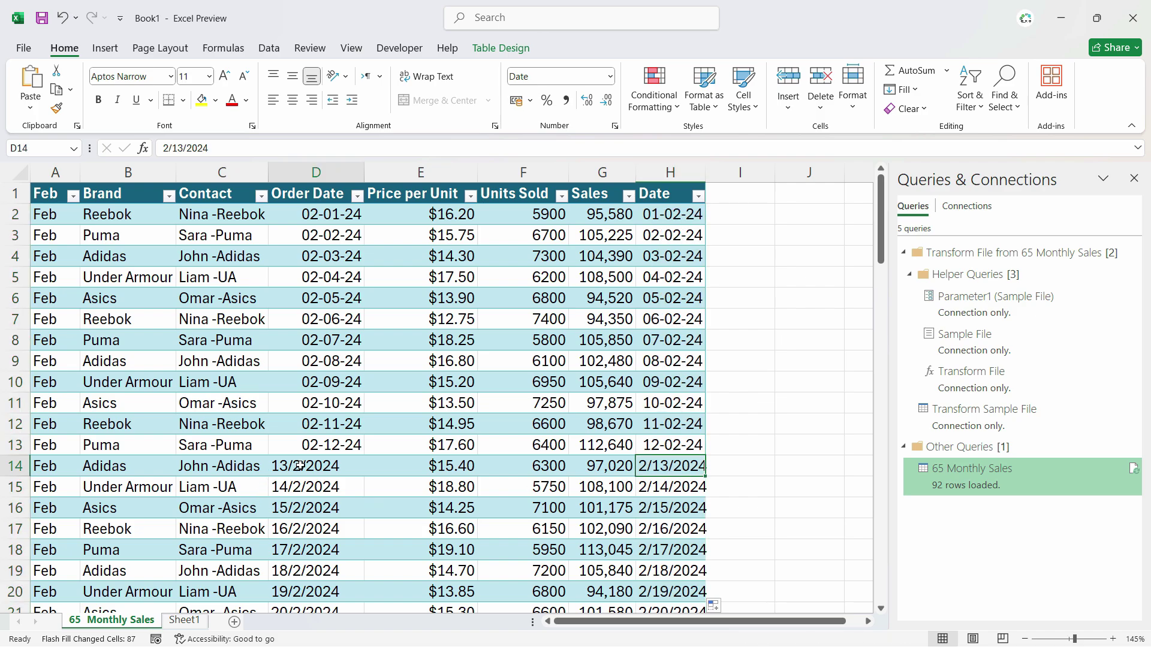
pyautogui.scroll(-2, 696, 501)
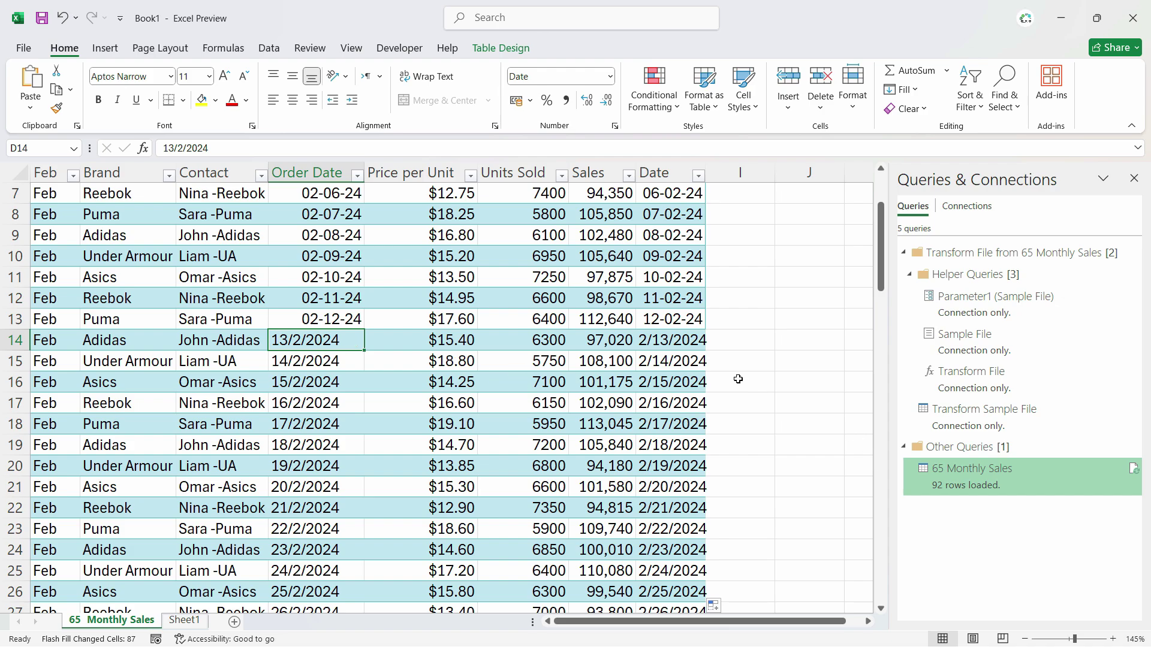
pyautogui.click(700, 345)
pyautogui.click(291, 340)
pyautogui.click(671, 343)
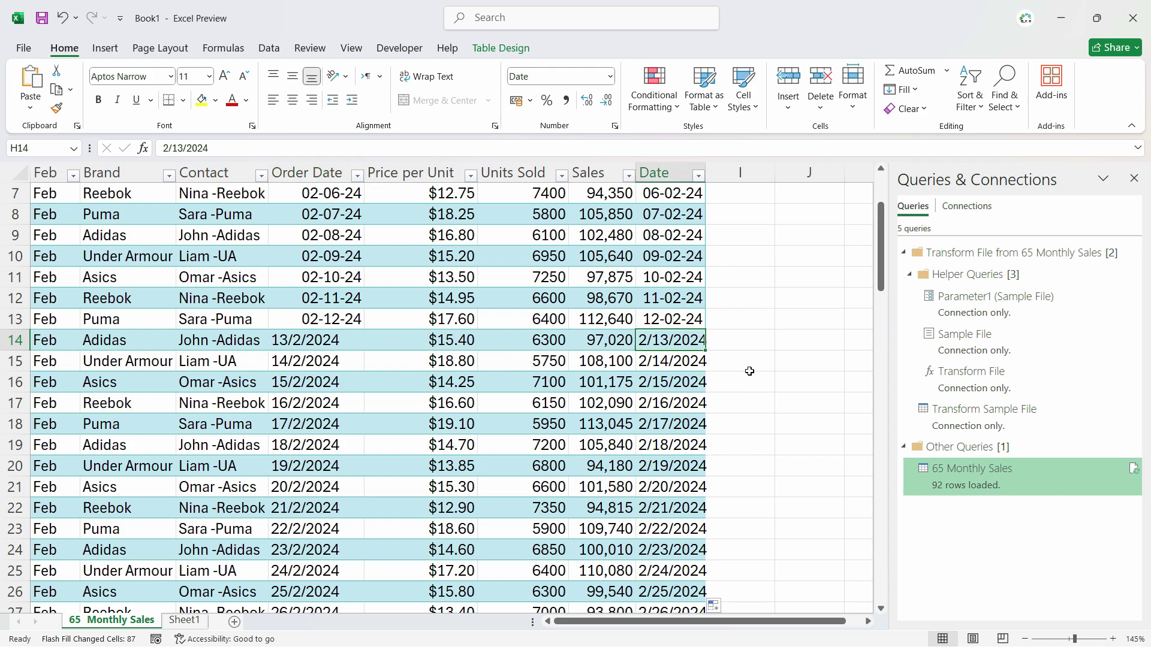
pyautogui.write('13')
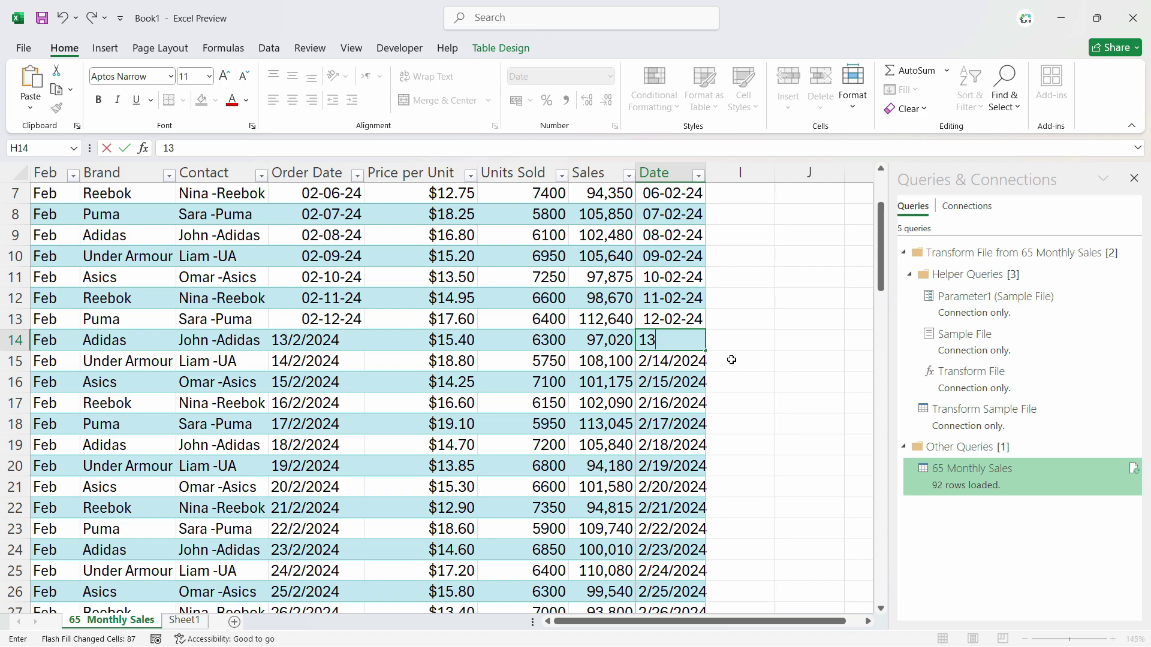
pyautogui.write('-02-24')
pyautogui.press('Return')
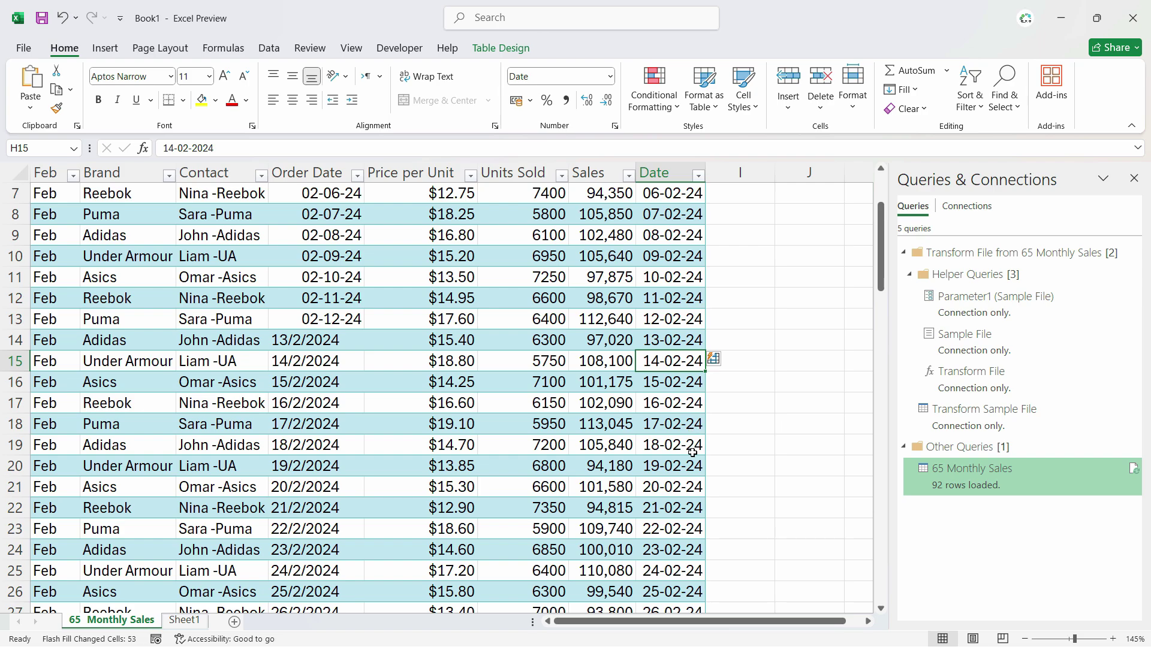
# Step: Review the filled January and March dates, and correct the Date entry in H73 to 13-03-24
pyautogui.scroll(-7, 692, 456)
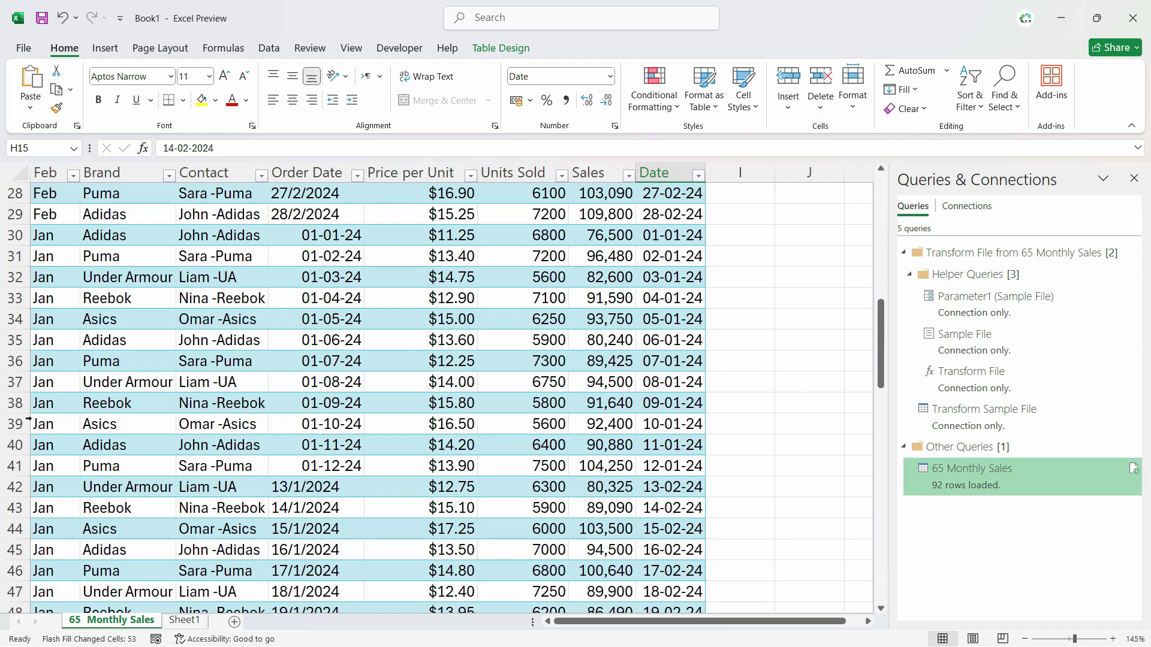
pyautogui.scroll(-10, 663, 508)
pyautogui.click(665, 258)
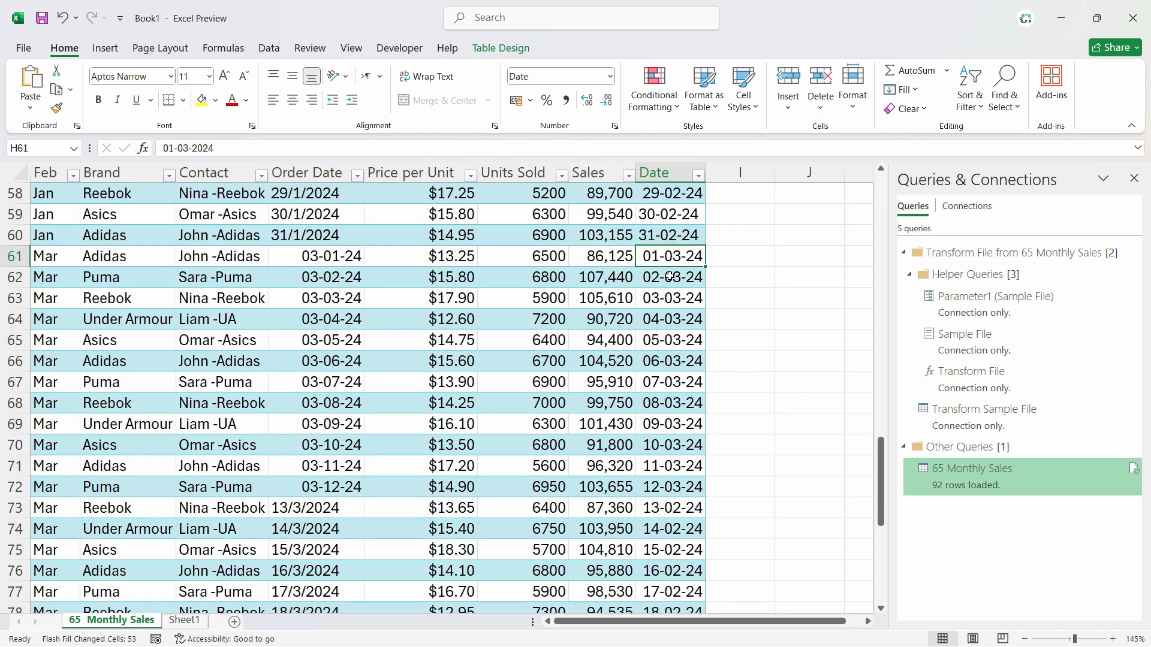
pyautogui.click(698, 507)
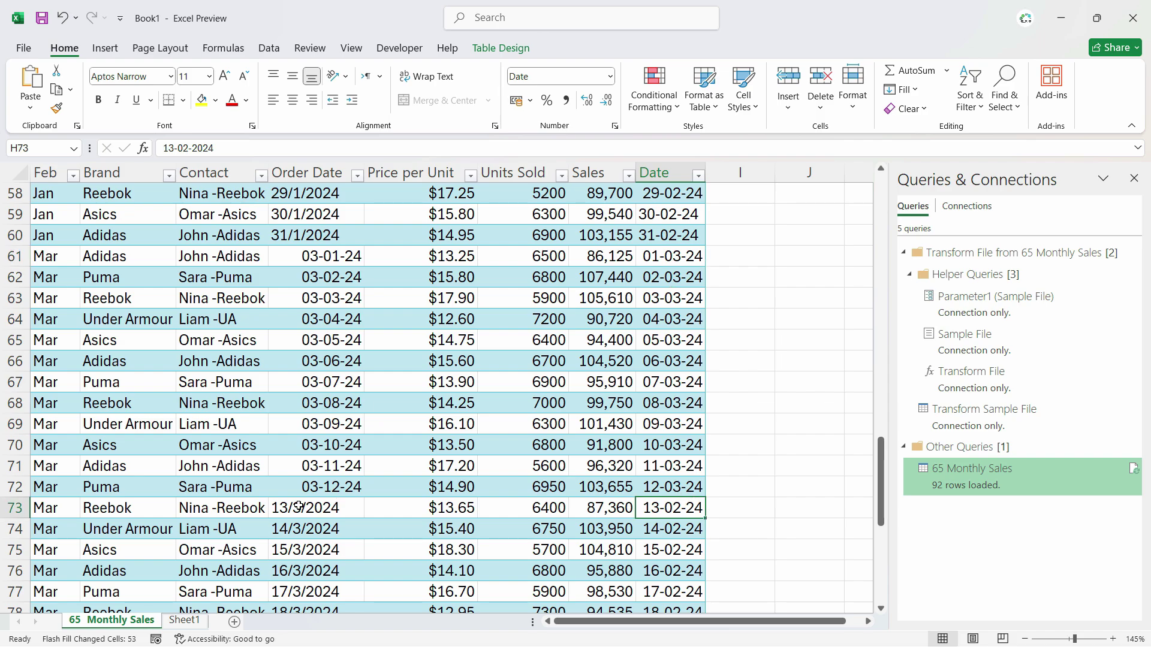
pyautogui.write('13-')
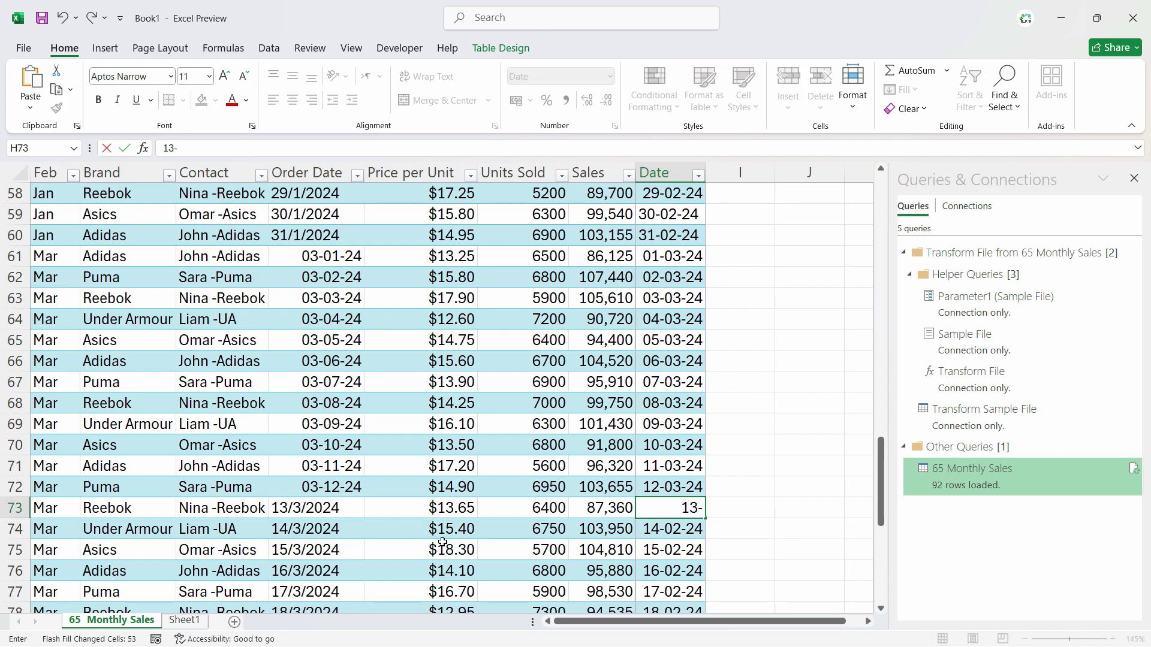
pyautogui.write('03-24')
pyautogui.press('Return')
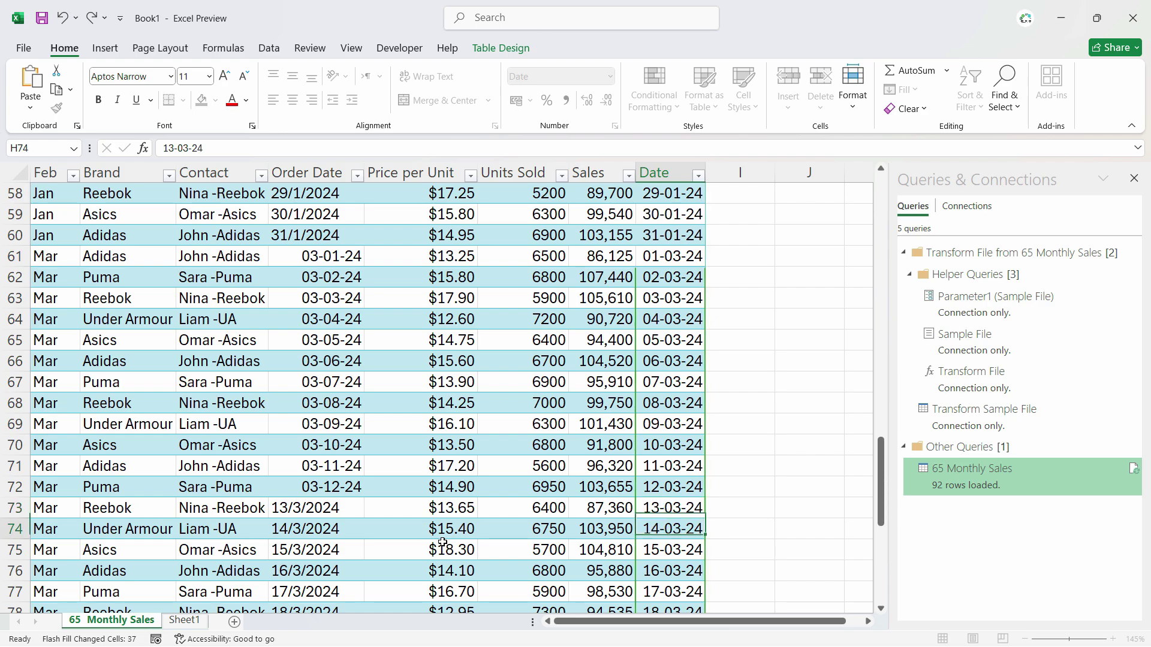
# Step: Compare the filled Date column with the Order Date column across the February, January and March rows
pyautogui.scroll(-6, 671, 527)
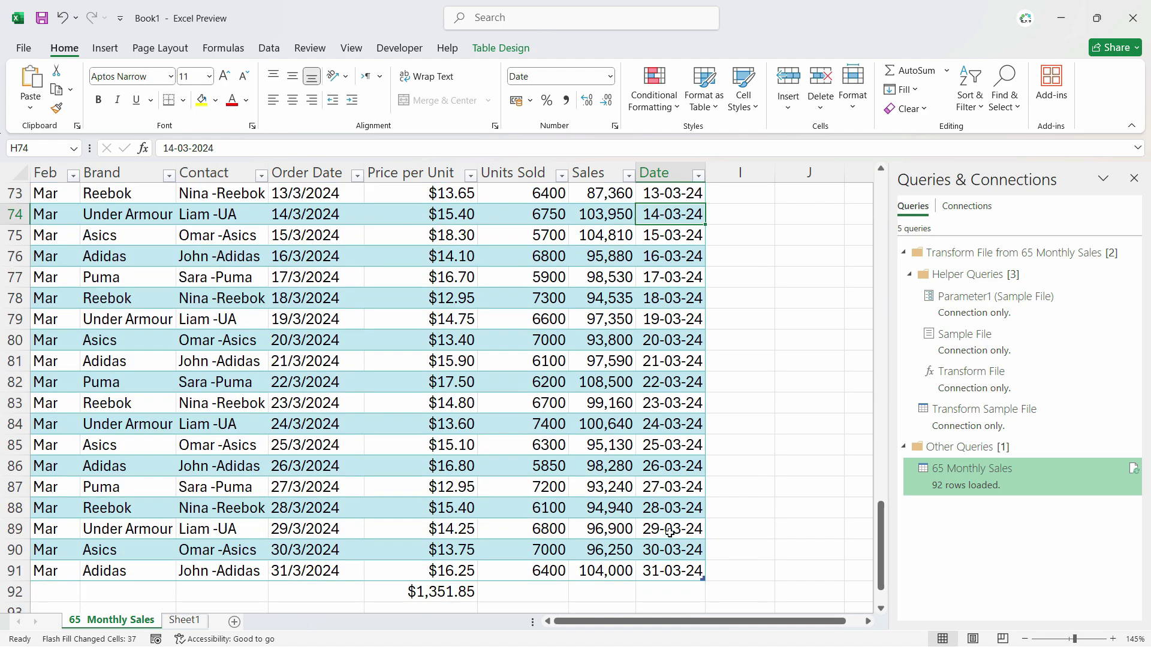
pyautogui.scroll(20, 668, 527)
pyautogui.scroll(-2, 318, 456)
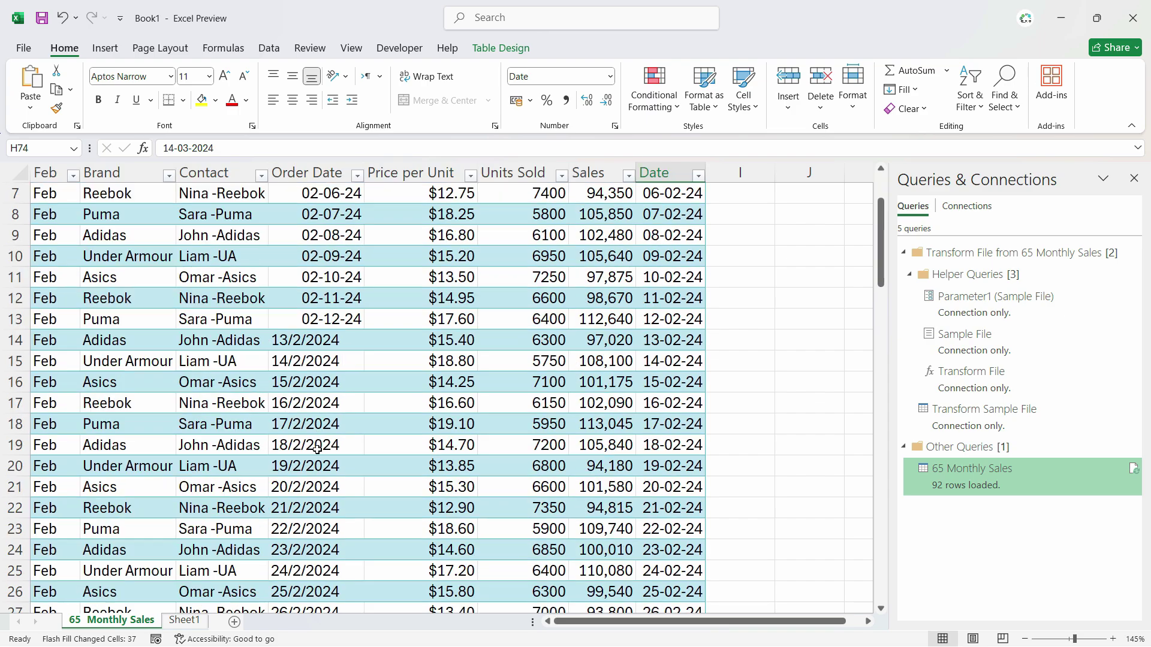
pyautogui.click(312, 344)
pyautogui.scroll(-3, 309, 521)
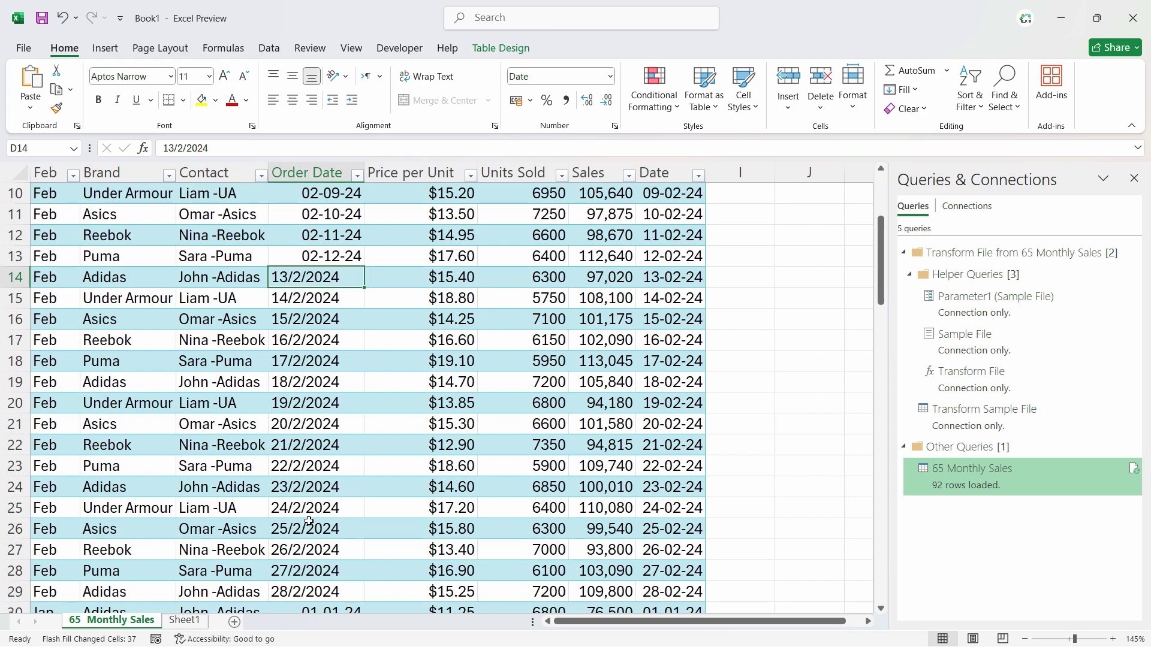
pyautogui.click(311, 466)
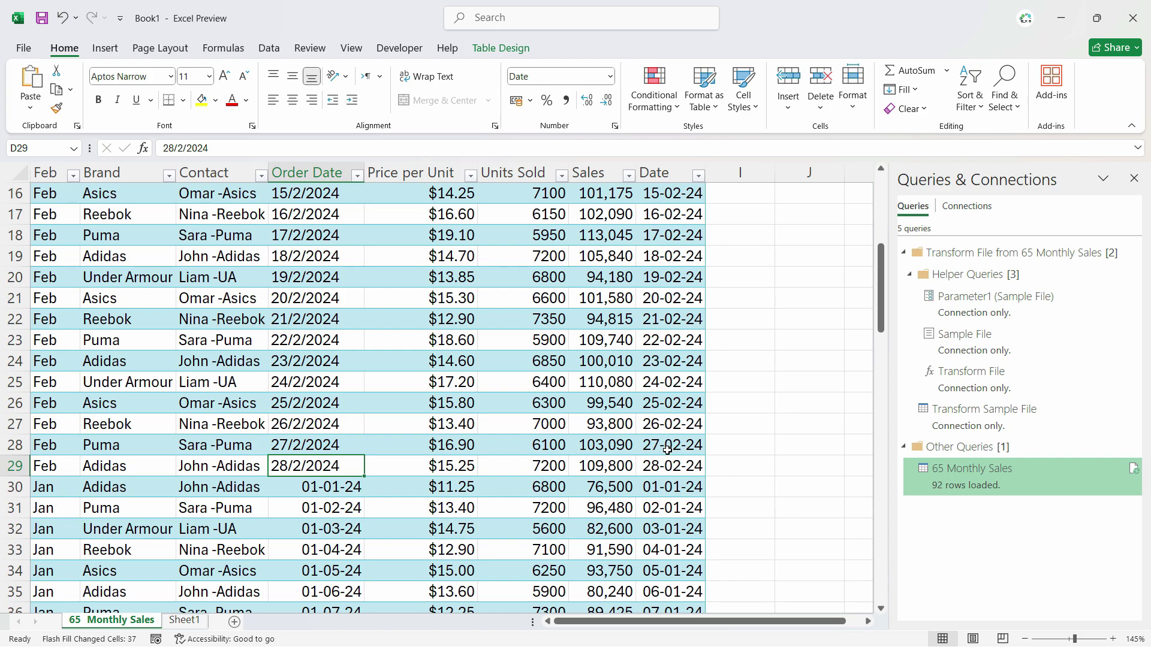
pyautogui.scroll(-1, 659, 510)
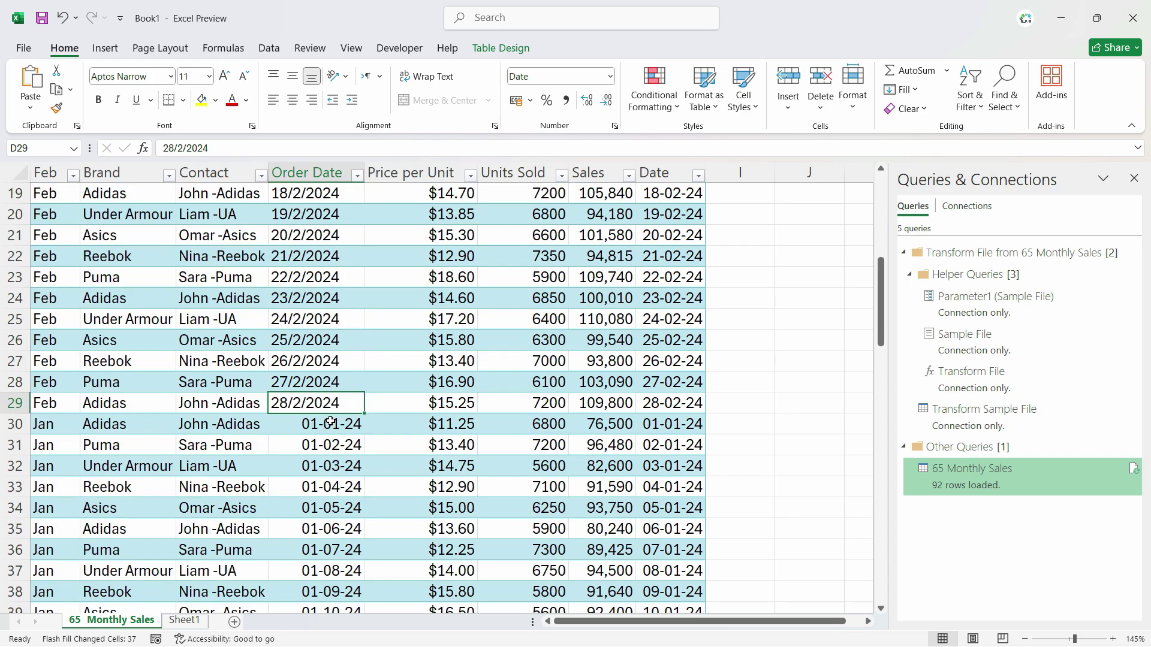
pyautogui.scroll(-3, 664, 505)
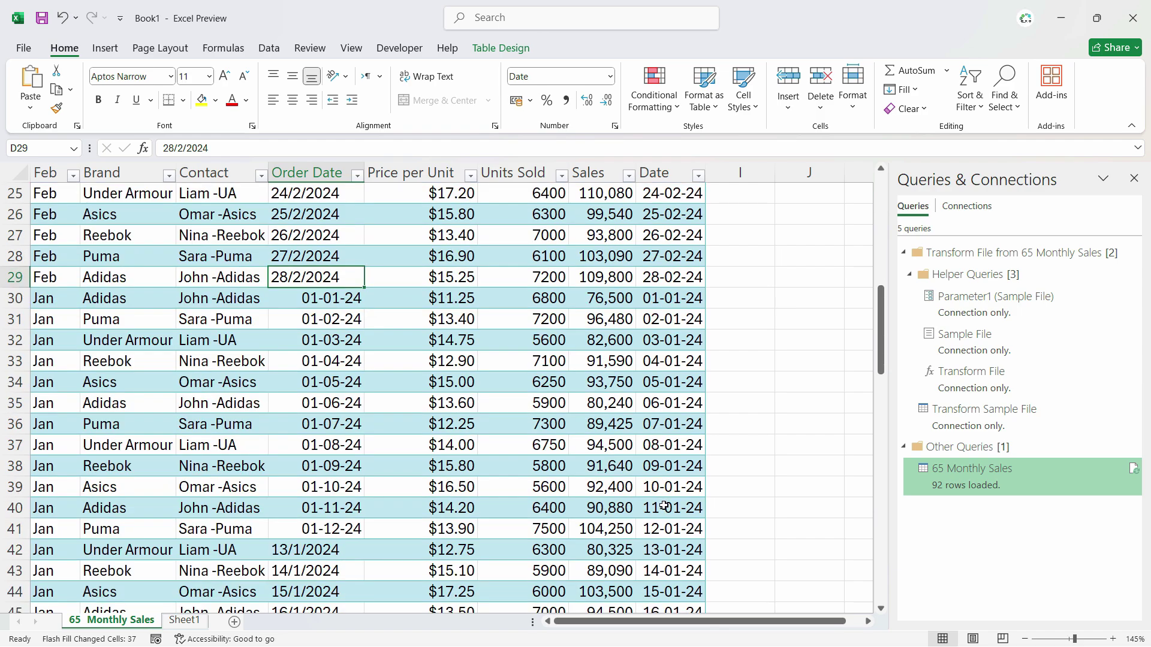
pyautogui.scroll(-2, 664, 506)
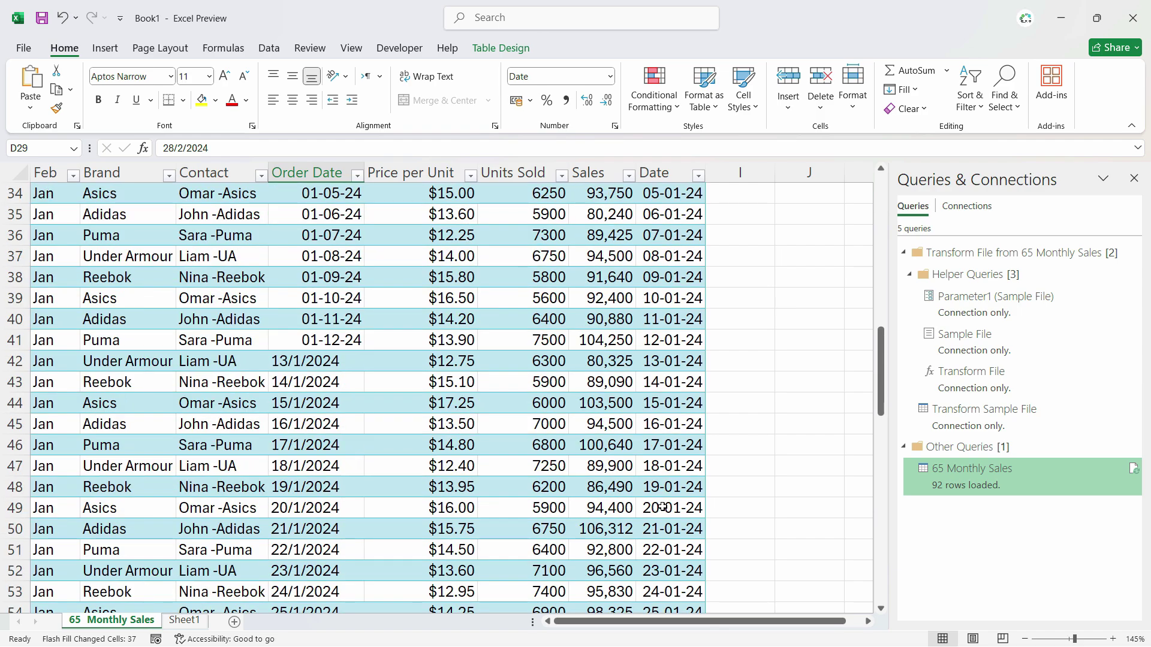
pyautogui.scroll(-2, 667, 516)
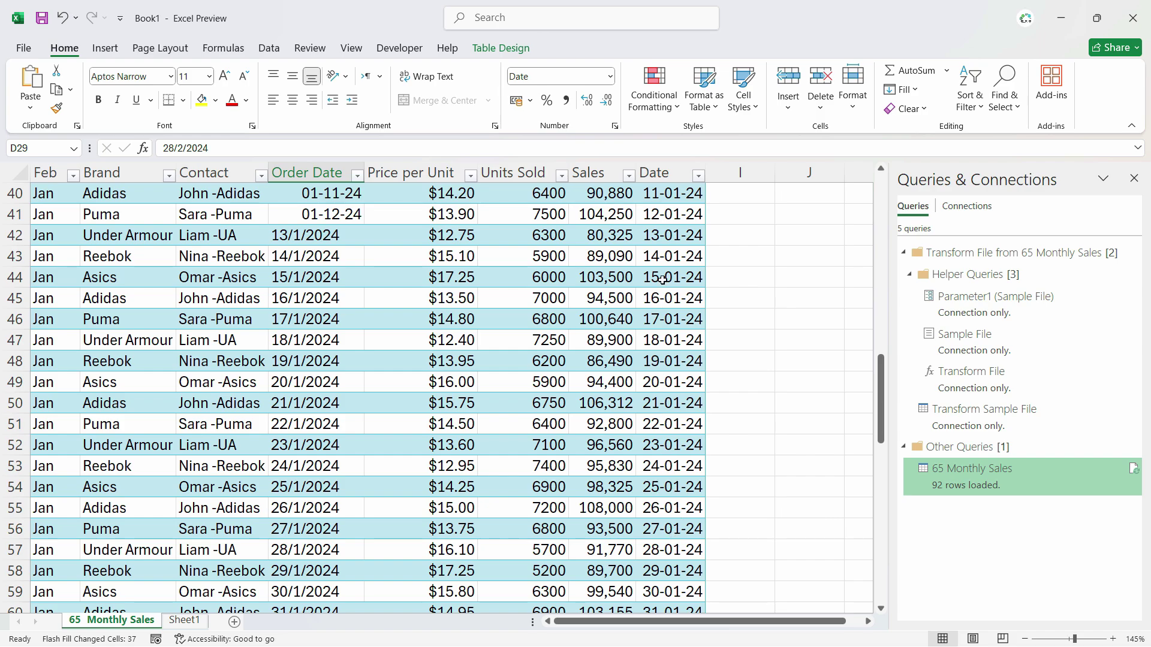
pyautogui.scroll(-1, 680, 515)
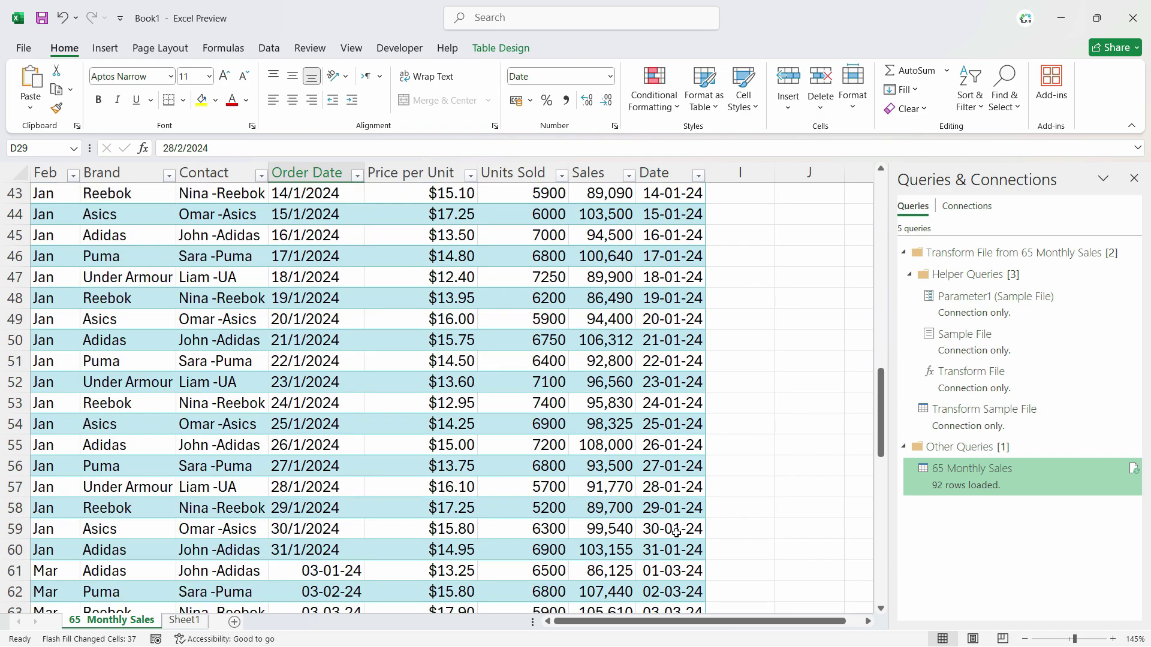
pyautogui.click(672, 554)
pyautogui.click(672, 571)
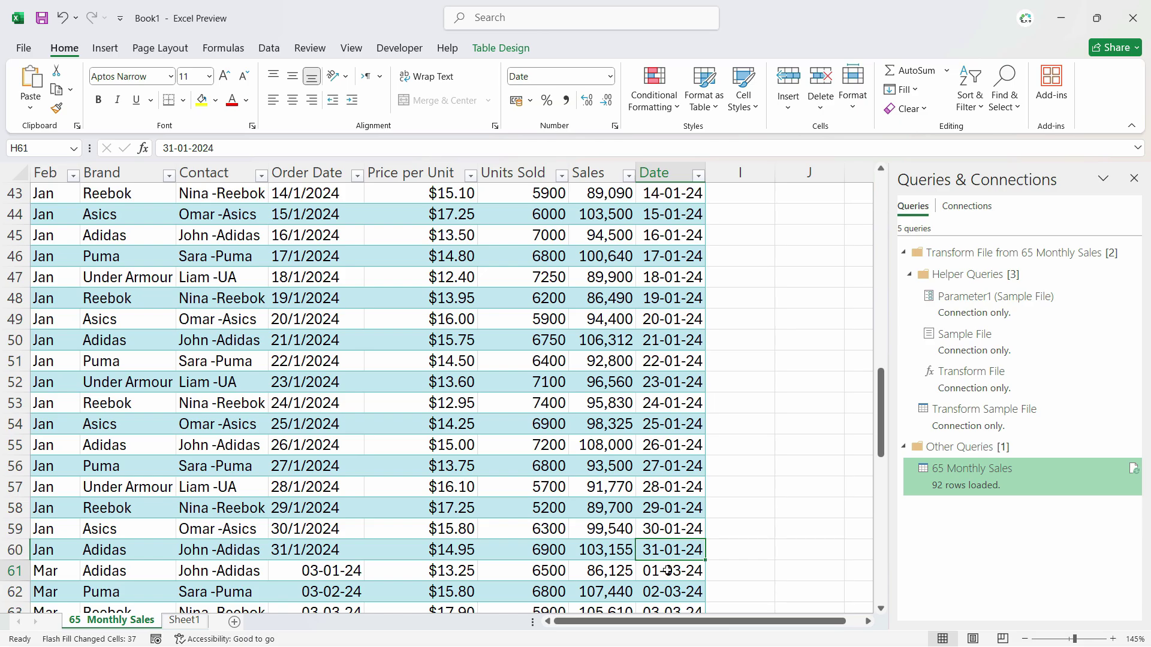
pyautogui.scroll(-5, 679, 576)
pyautogui.scroll(-7, 679, 578)
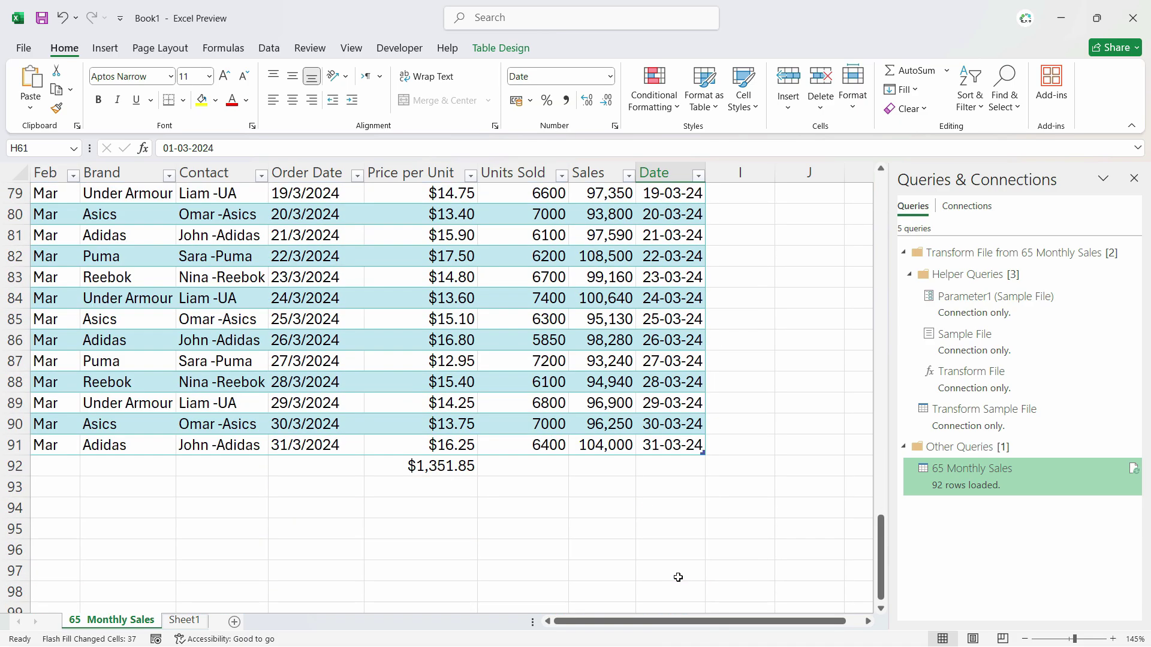
# Step: Format the whole Date column H as Short Date, and check its filter list for year and month grouping without filtering
pyautogui.scroll(20, 676, 578)
pyautogui.click(670, 172)
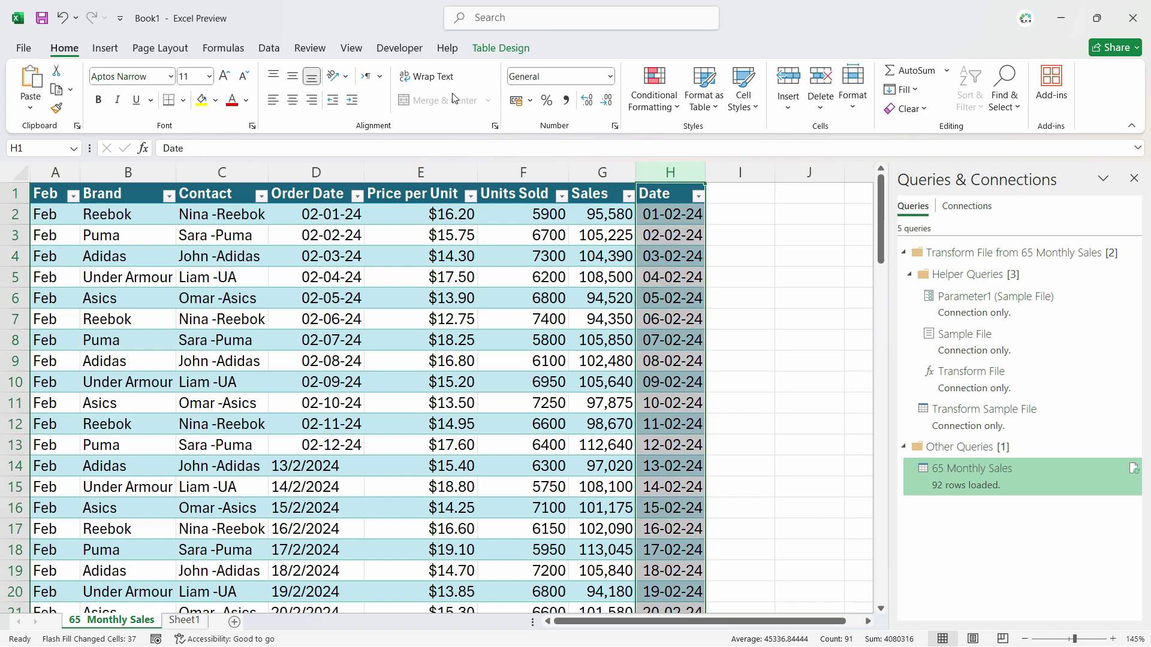
pyautogui.click(609, 76)
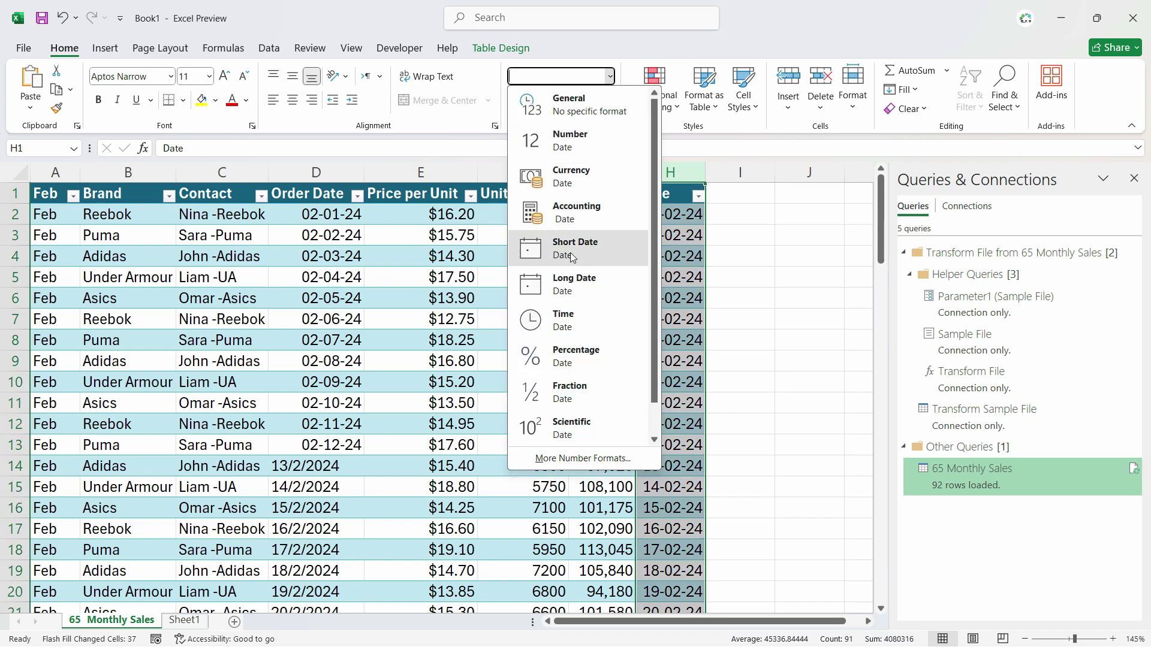
pyautogui.click(563, 249)
pyautogui.click(697, 196)
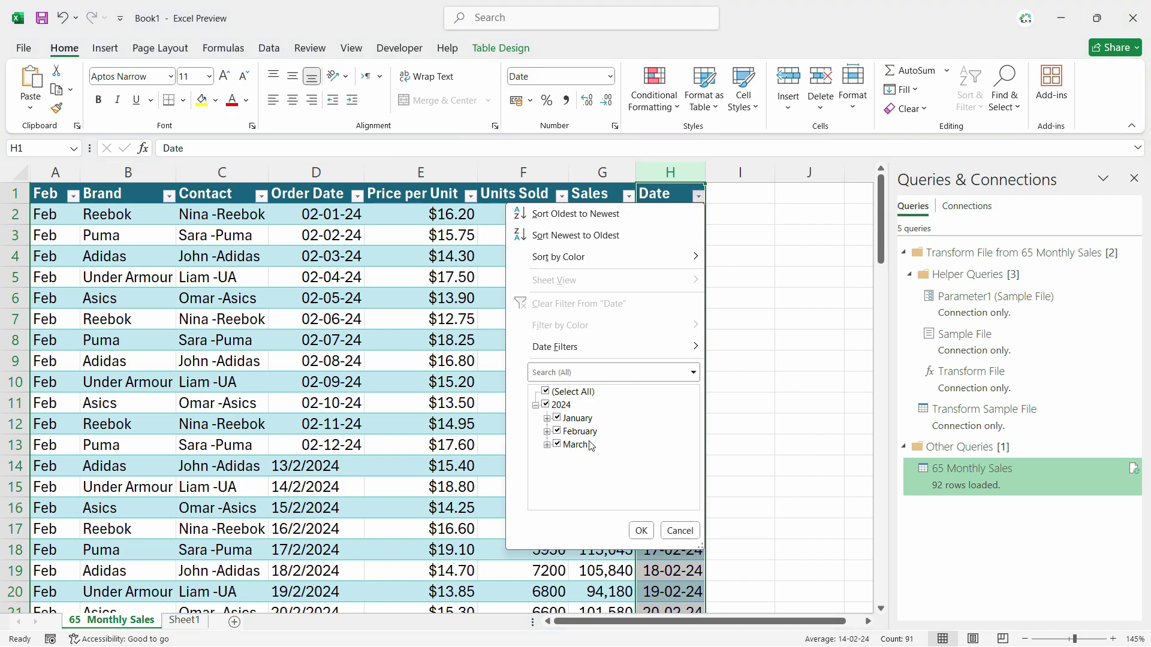
pyautogui.click(680, 531)
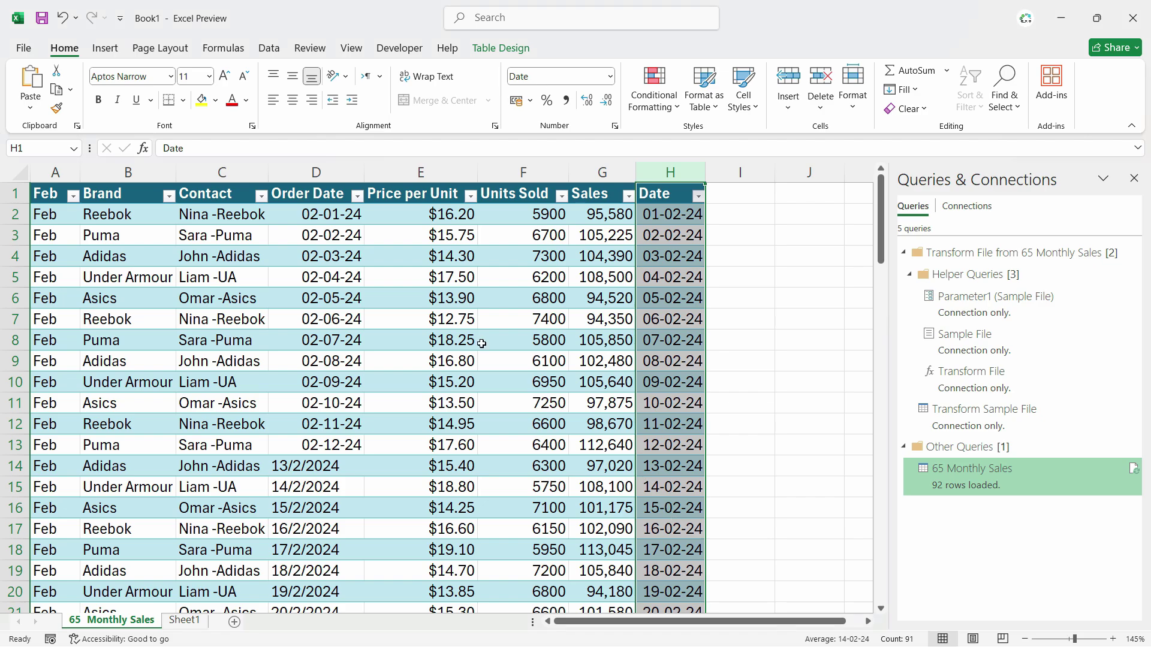
# Step: Check the Order Date filter list for date grouping without filtering, and delete the whole Order Date column D
pyautogui.click(349, 196)
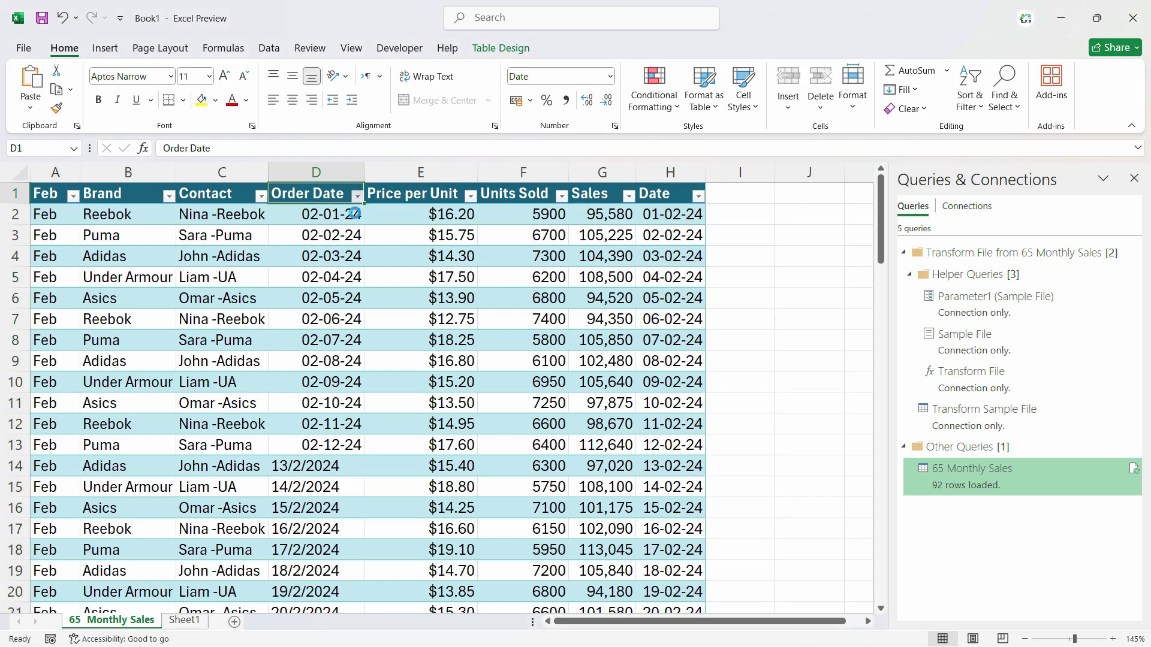
pyautogui.click(357, 196)
pyautogui.scroll(-15, 244, 475)
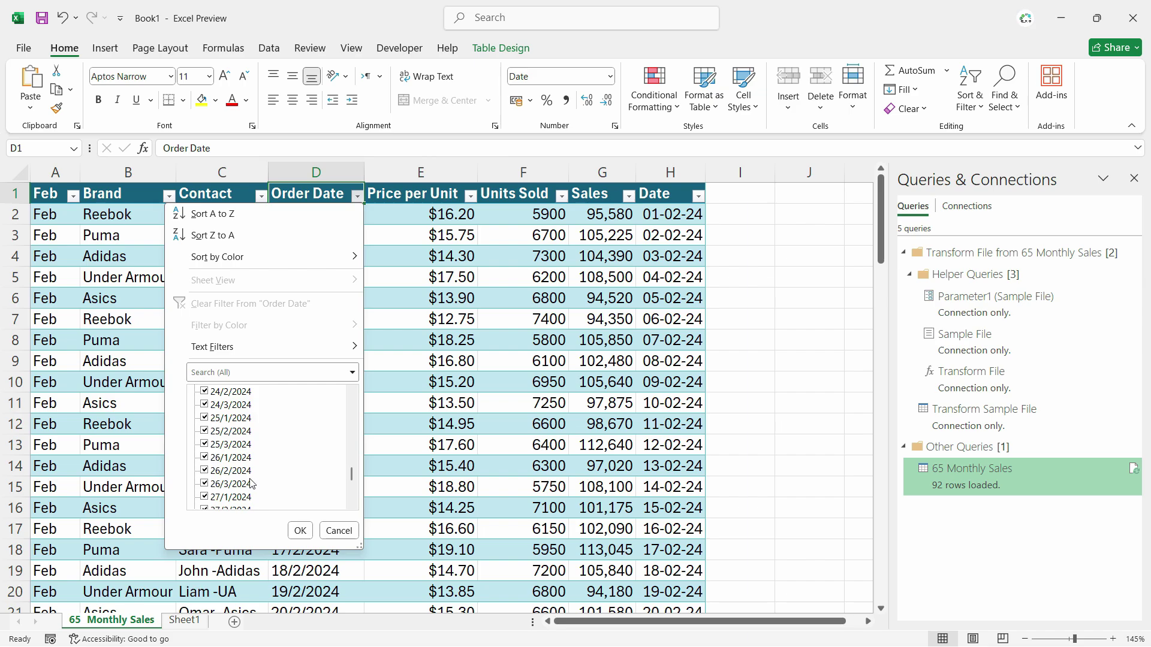
pyautogui.click(340, 531)
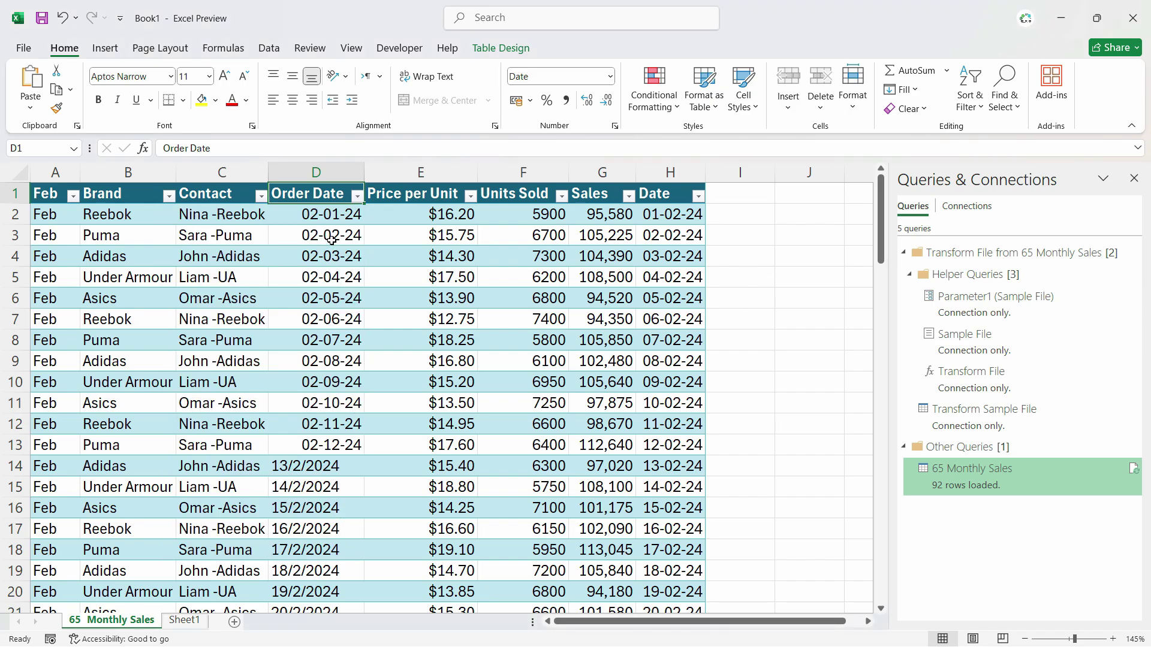
pyautogui.click(343, 184)
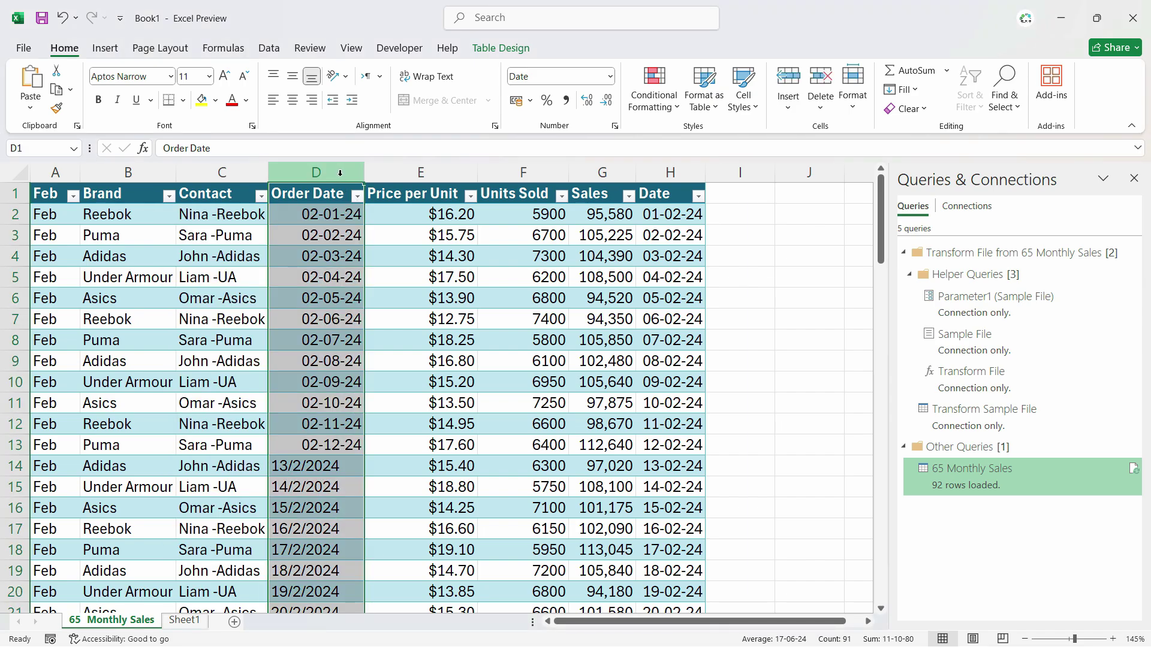
pyautogui.rightClick(343, 184)
pyautogui.press('Escape')
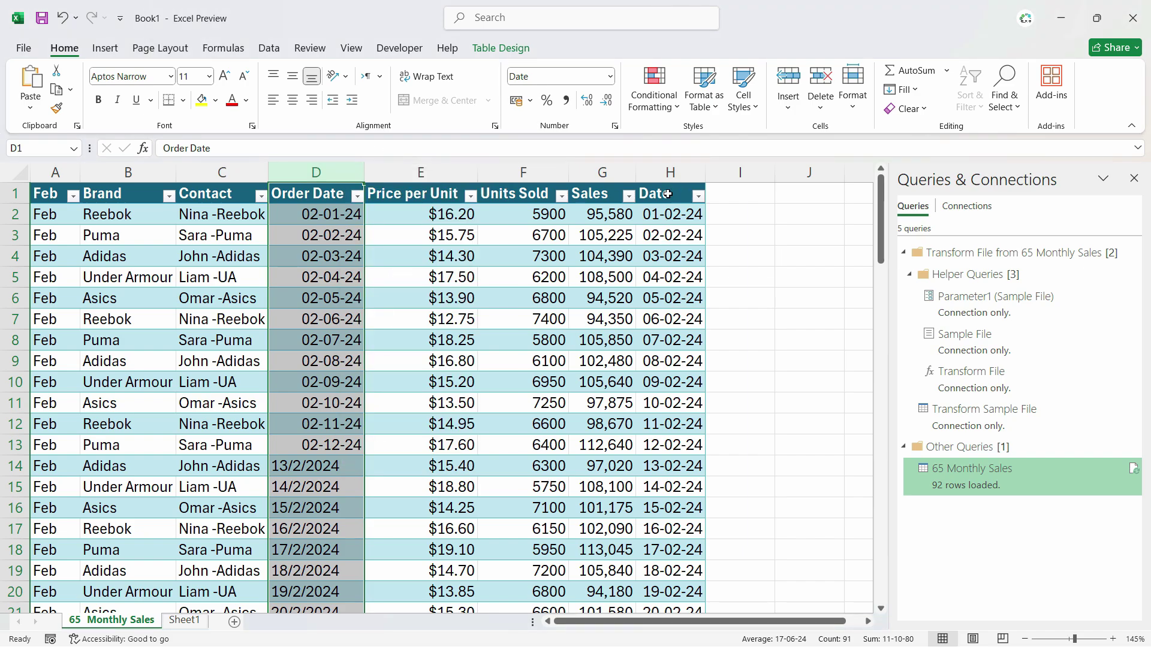
pyautogui.rightClick(315, 182)
pyautogui.click(353, 346)
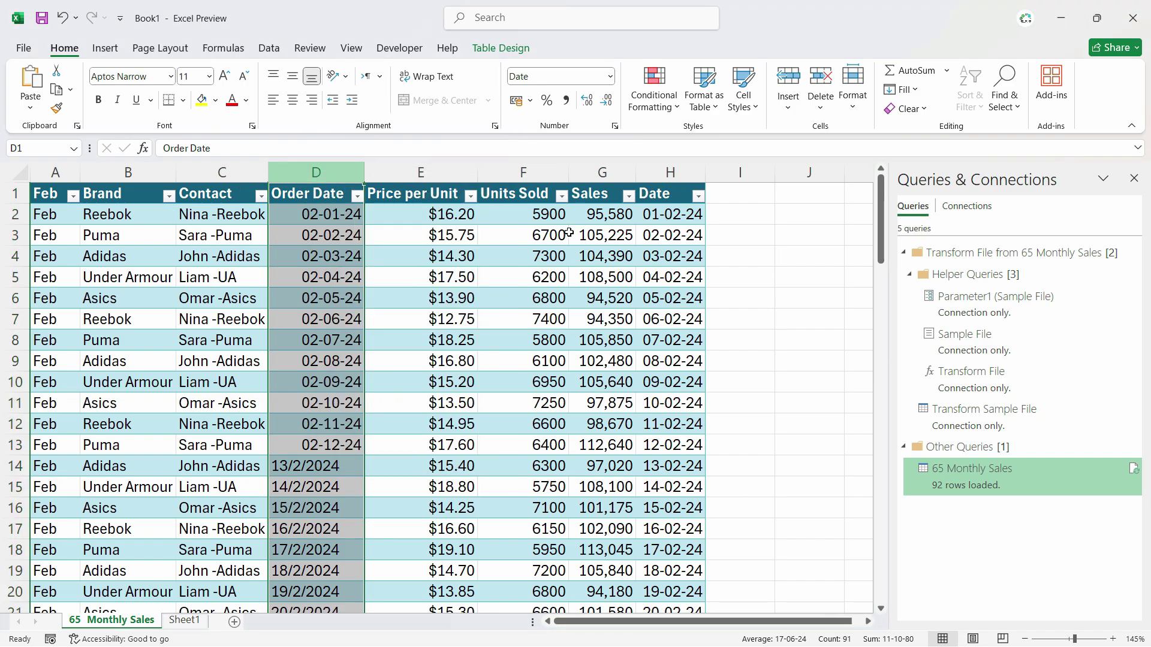
# Step: Try to rename the Date column header in G1 to Order Date
pyautogui.click(574, 201)
pyautogui.write('O')
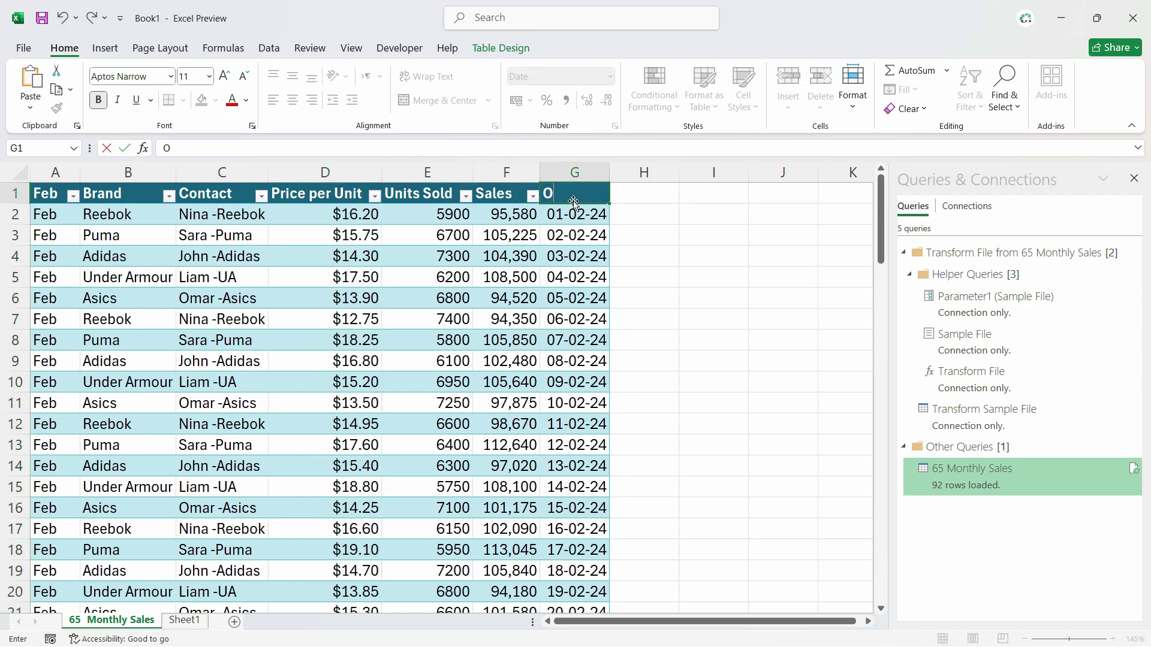
pyautogui.write('rder Date')
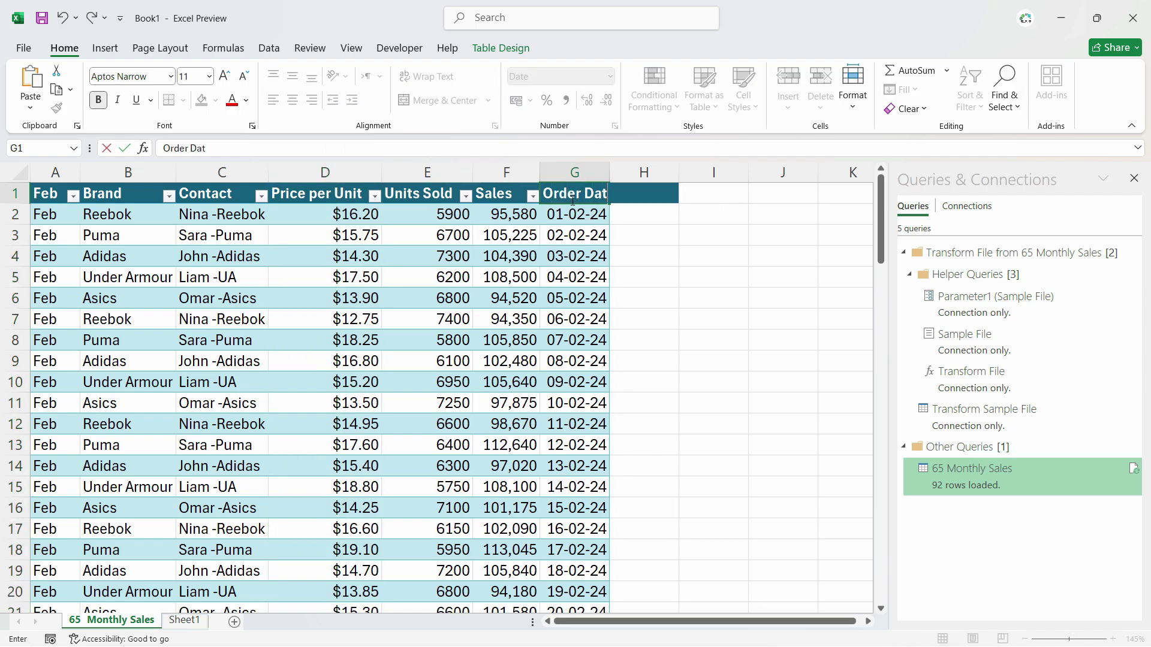
# Step: Move the whole Date column between Contact and Price per Unit, and review the table rows through January and March
pyautogui.click(575, 172)
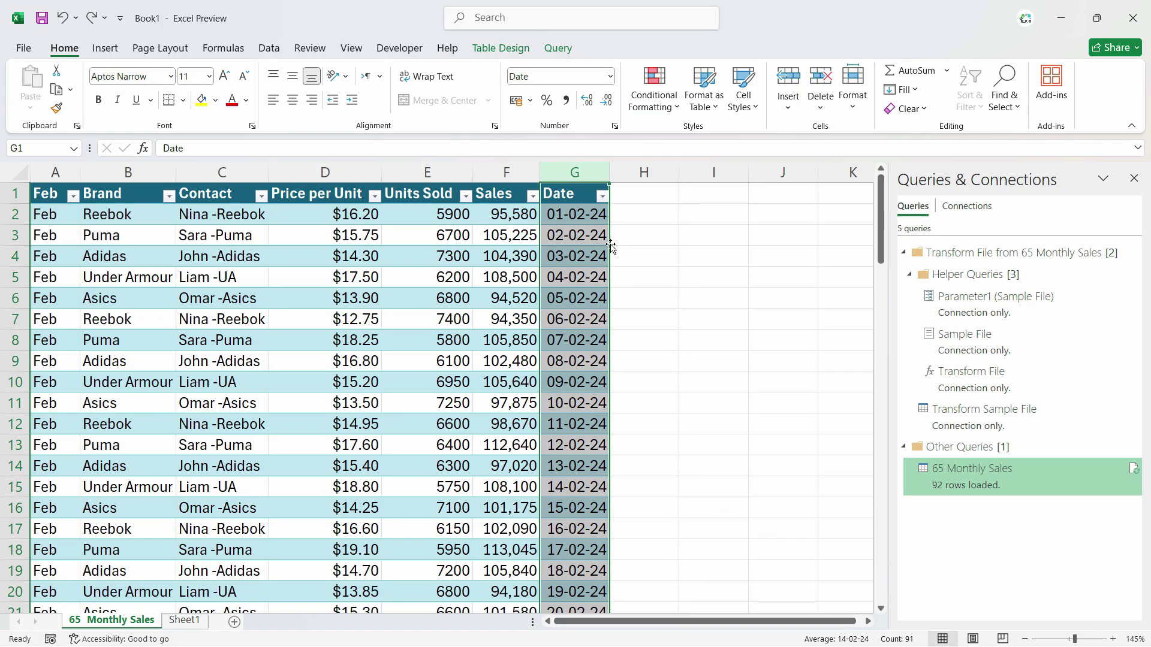
pyautogui.moveTo(611, 245); pyautogui.dragTo(284, 216)
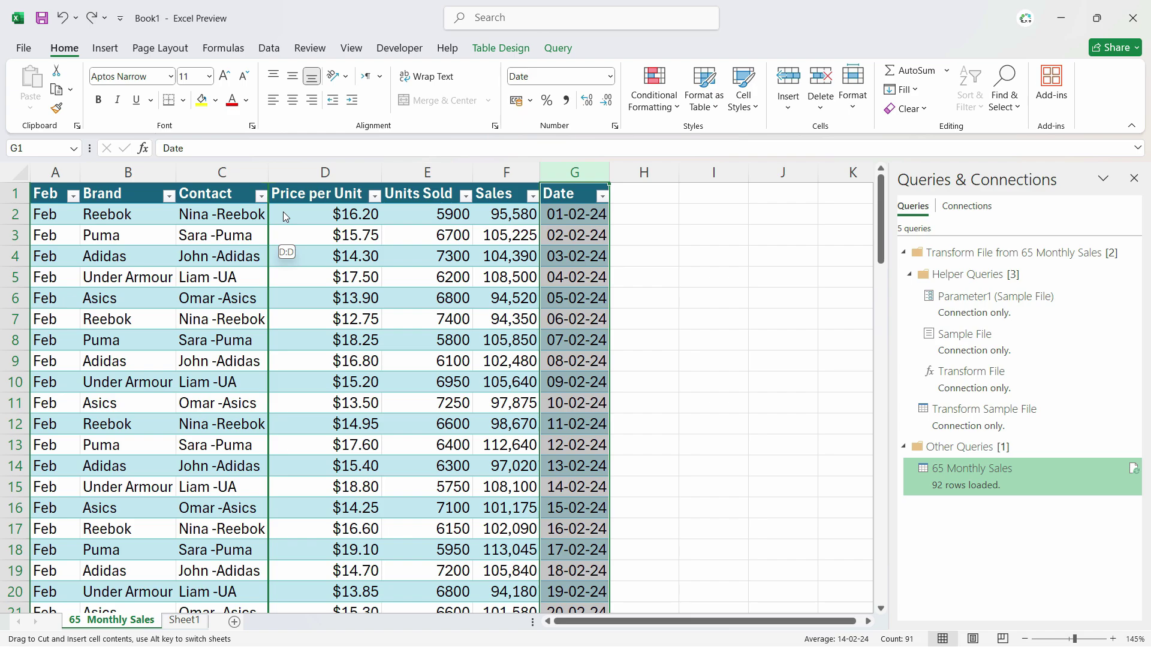
pyautogui.moveTo(285, 215); pyautogui.dragTo(284, 215)
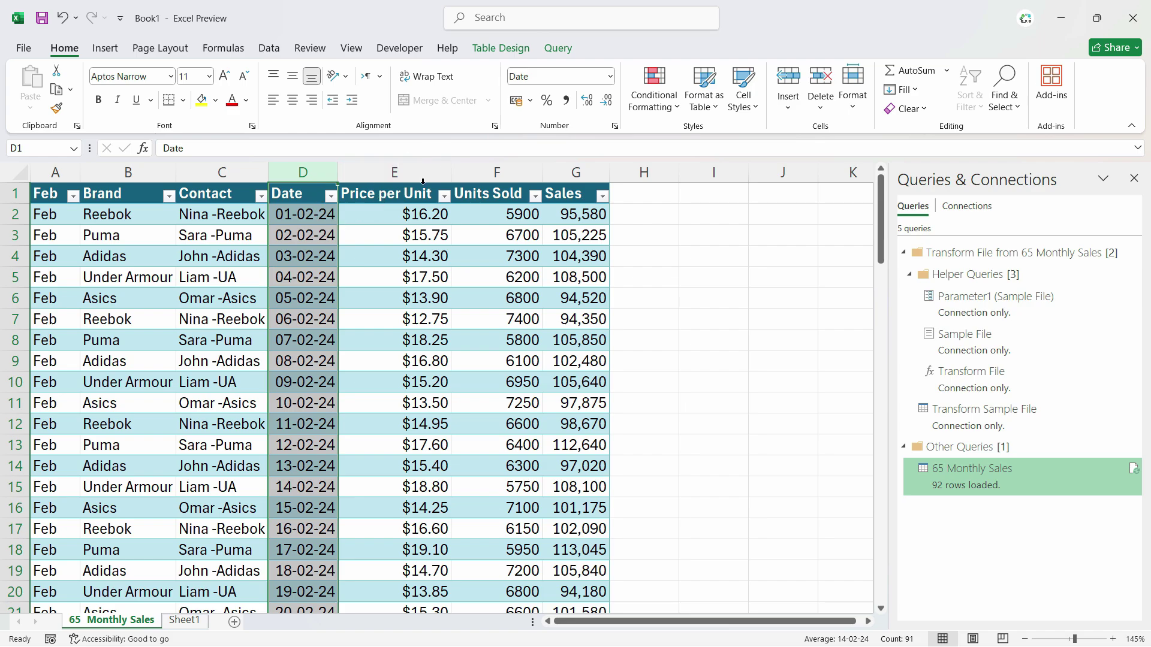
pyautogui.click(436, 282)
pyautogui.scroll(-18, 480, 290)
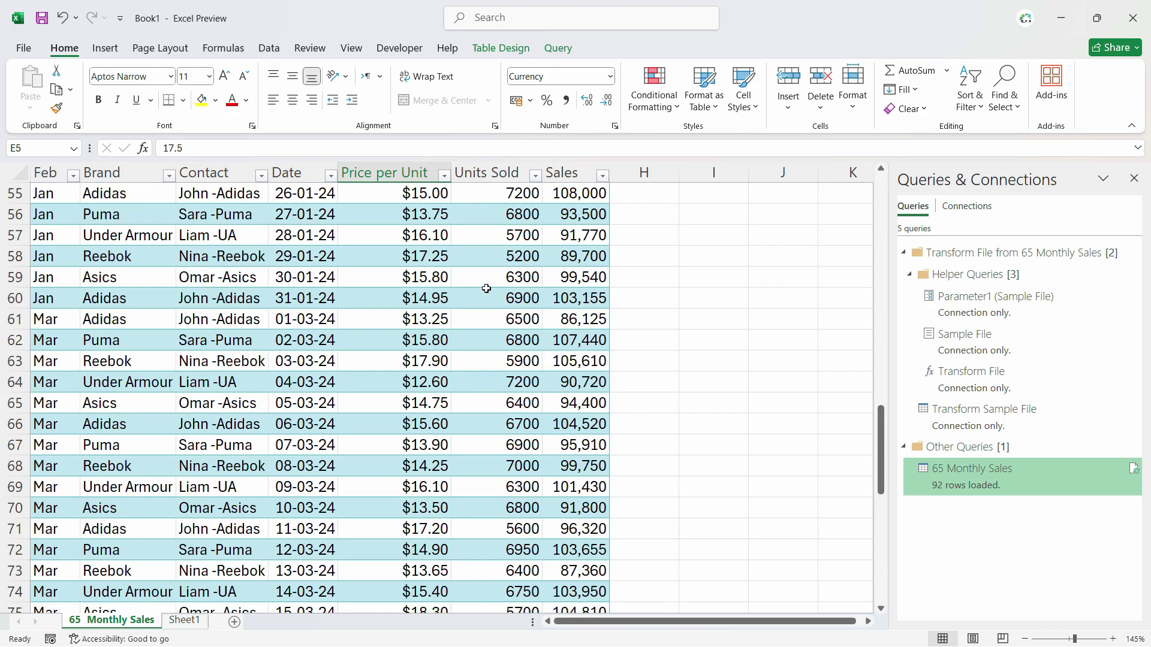
pyautogui.scroll(14, 482, 287)
pyautogui.scroll(4, 485, 286)
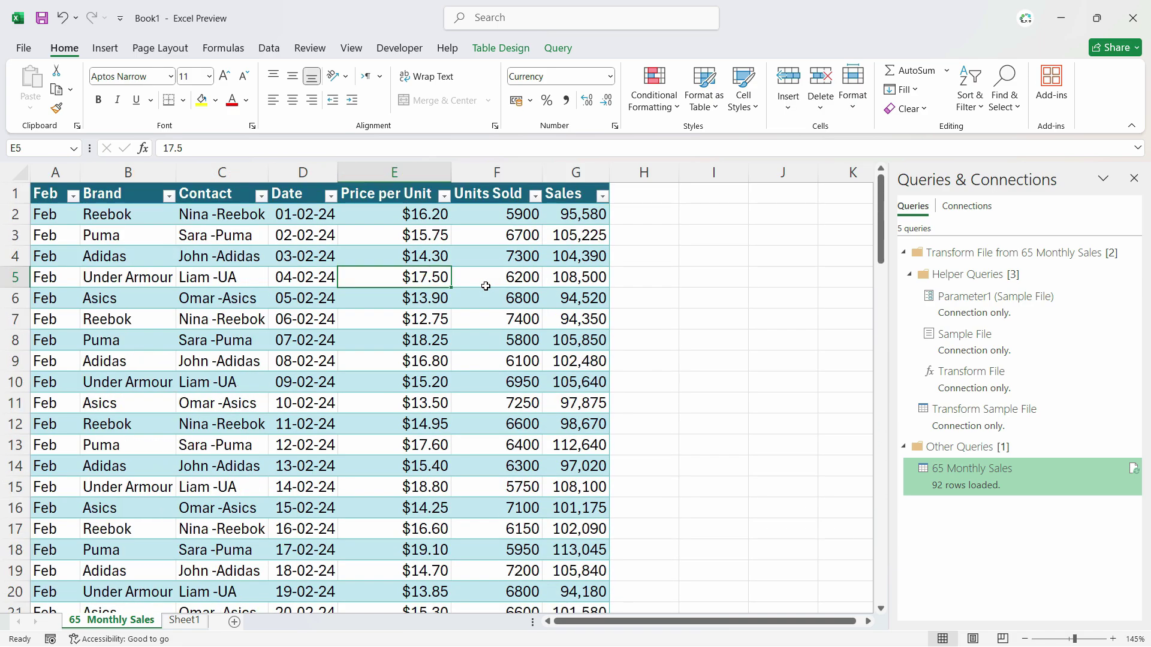